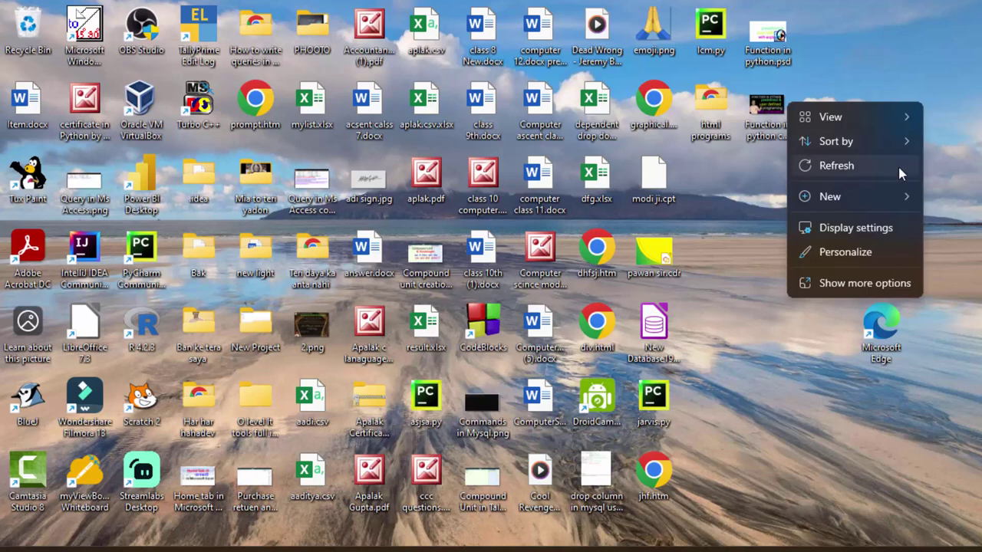
Step: Refresh the desktop, then launch TallyPrime and continue in Educational Mode
click(897, 165)
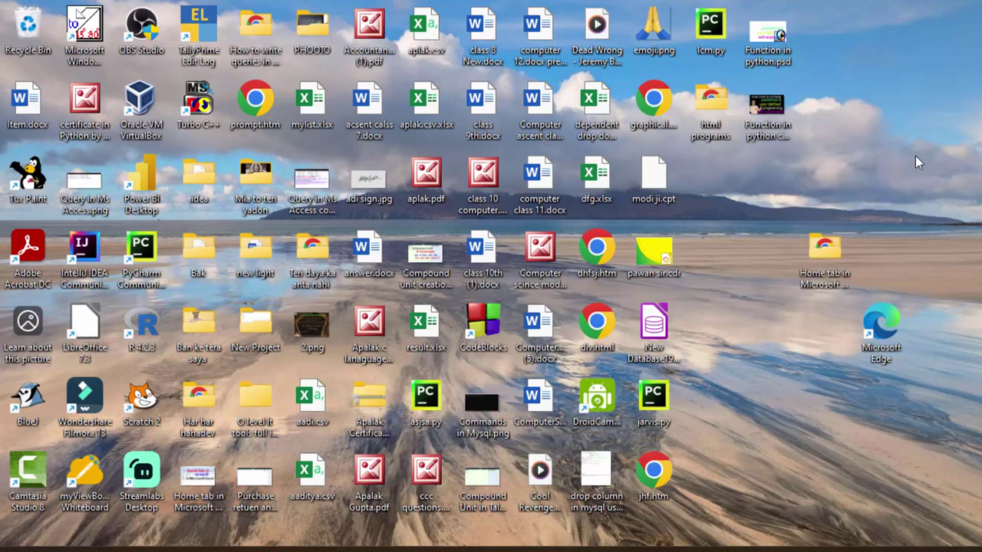
right_click(922, 89)
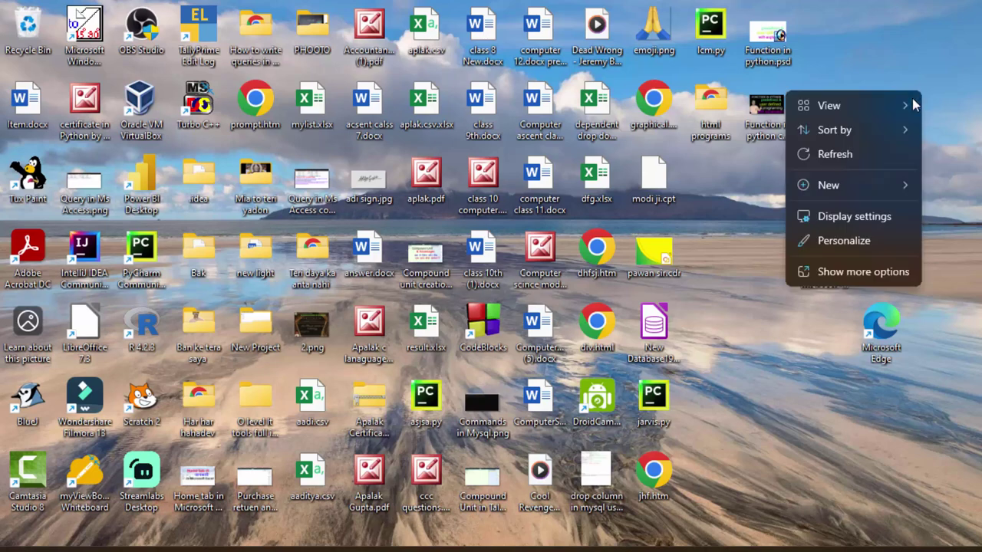
click(880, 155)
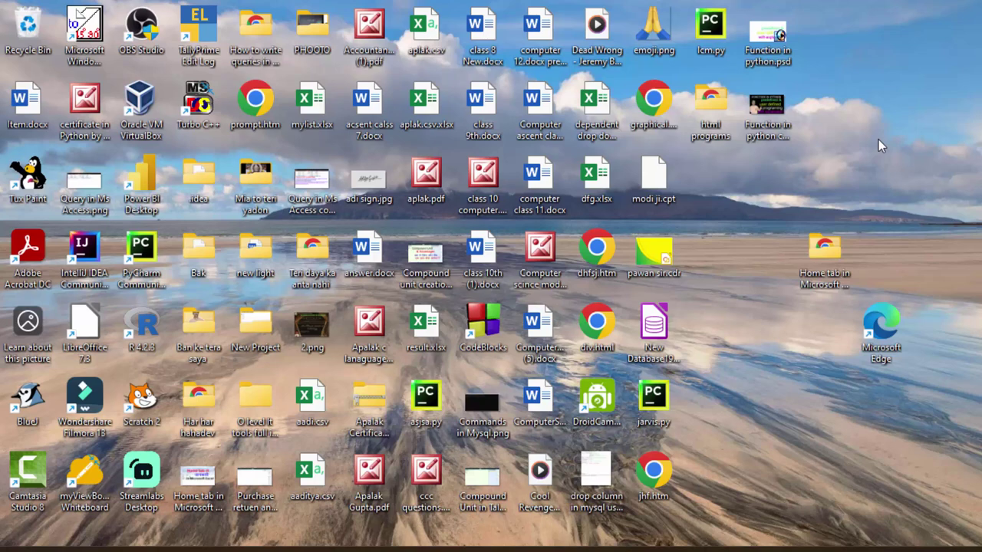
right_click(899, 42)
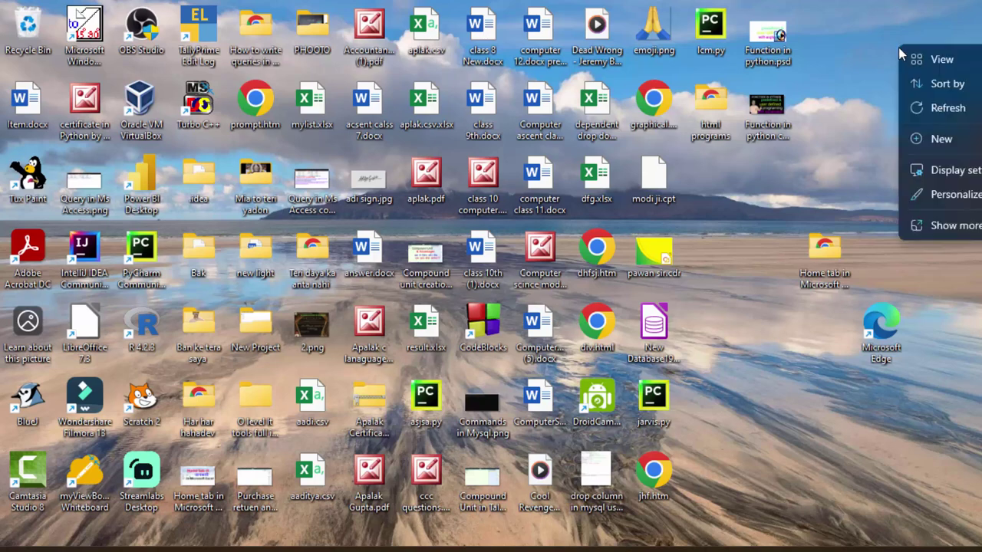
click(919, 107)
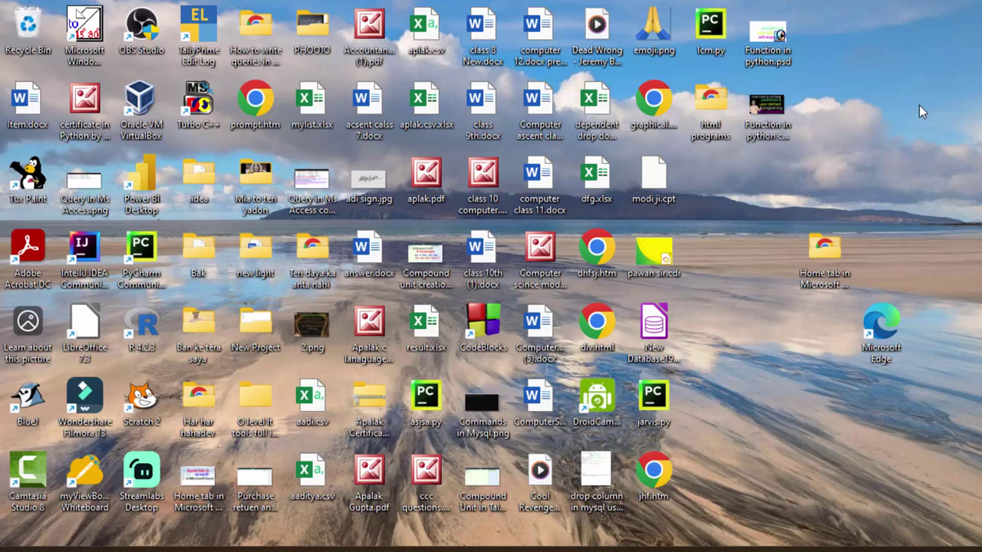
right_click(904, 60)
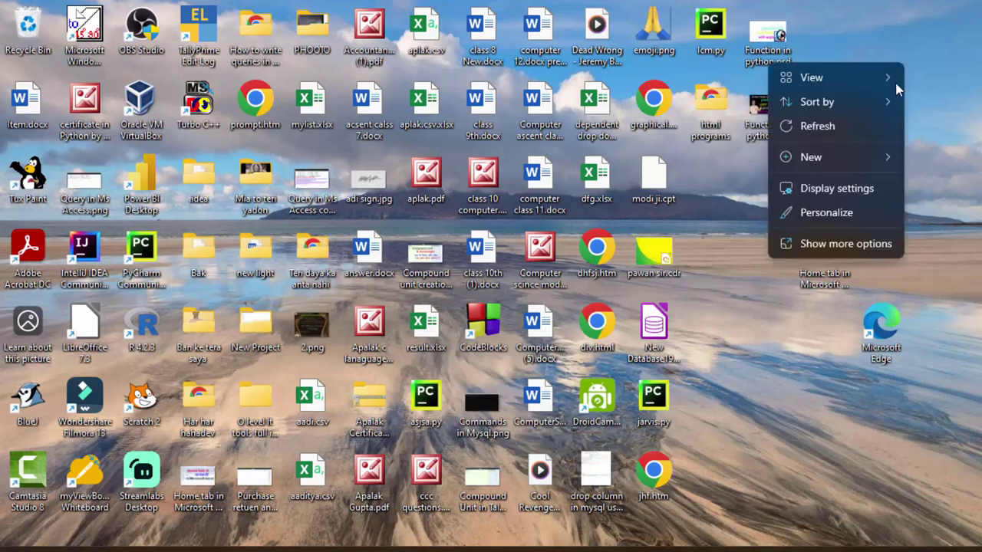
click(869, 132)
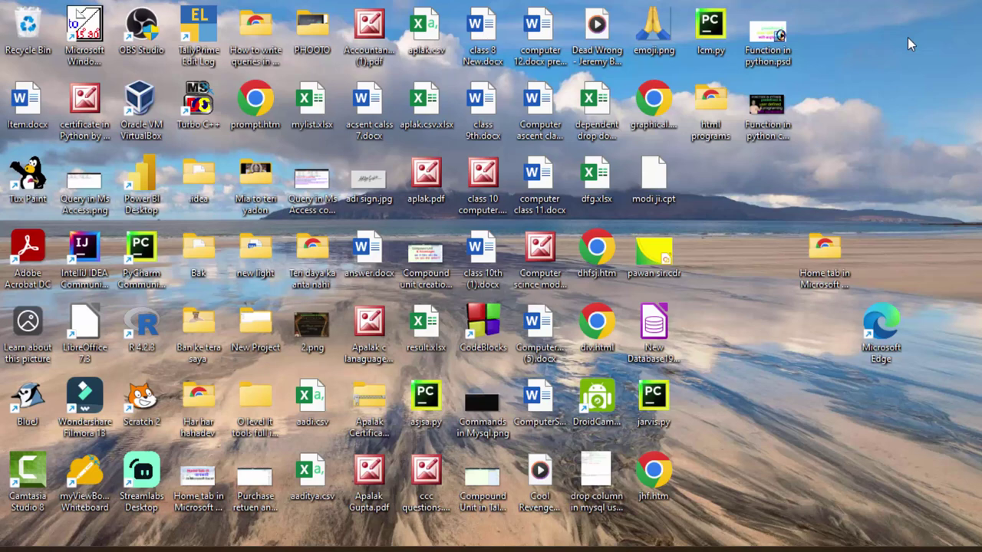
right_click(908, 38)
click(868, 98)
right_click(896, 44)
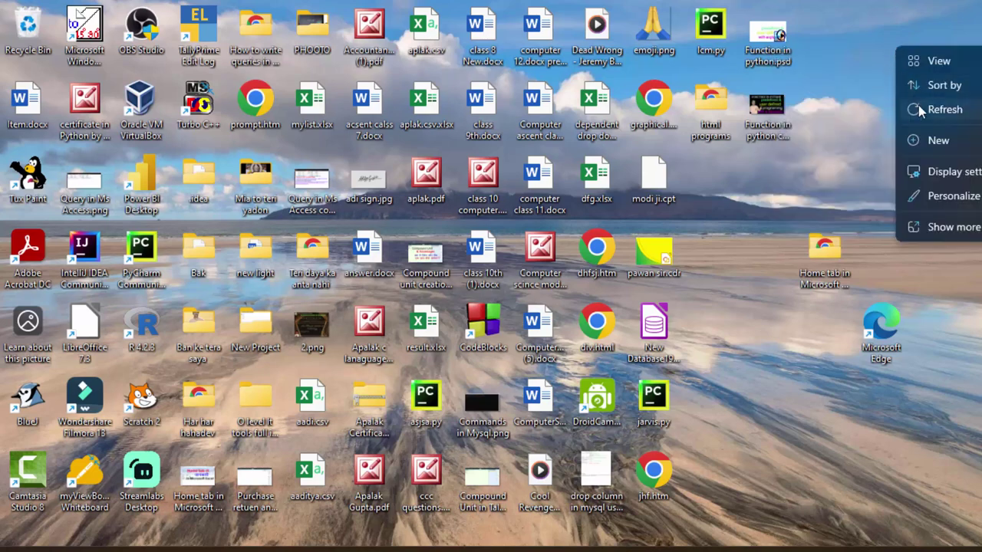
click(918, 107)
right_click(900, 34)
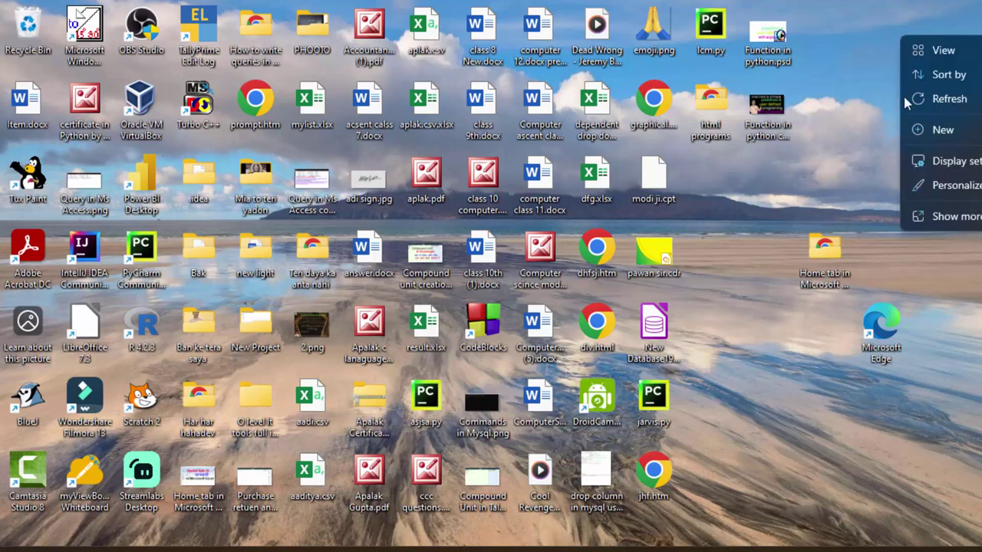
click(913, 98)
right_click(889, 46)
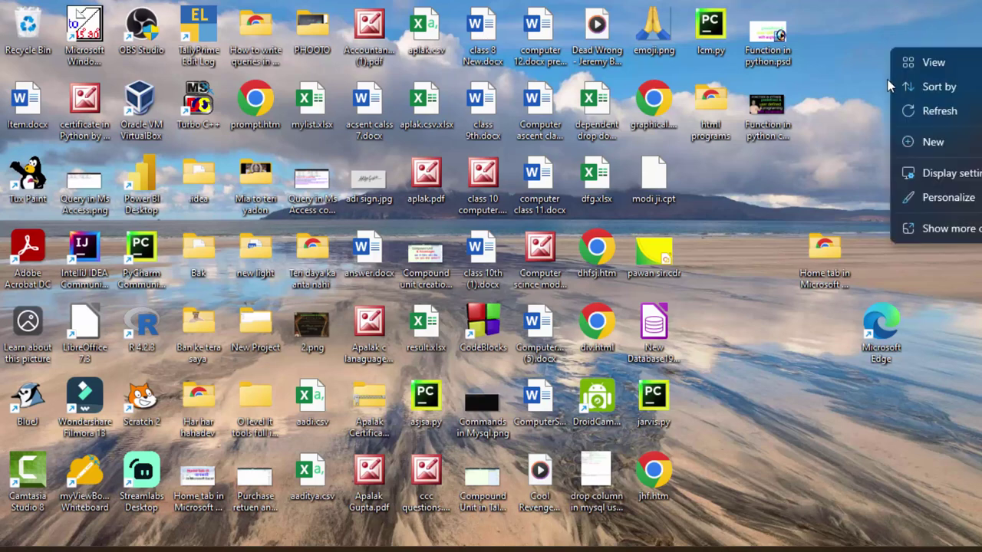
click(945, 112)
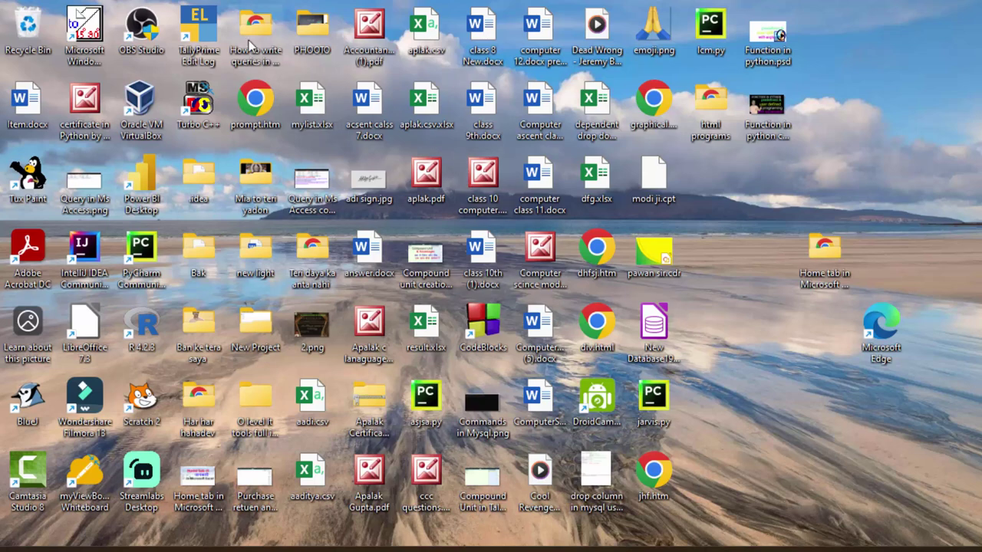
double_click(198, 32)
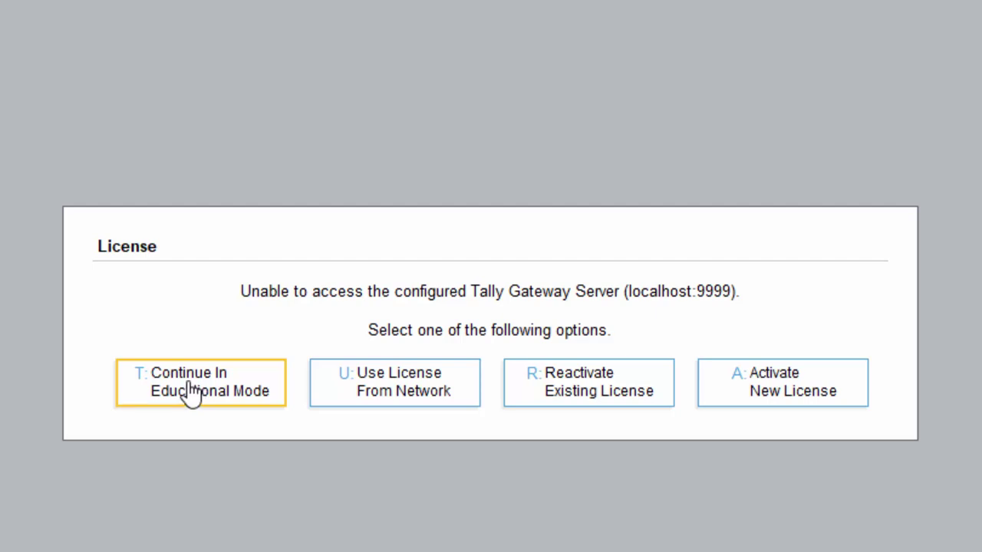
click(192, 395)
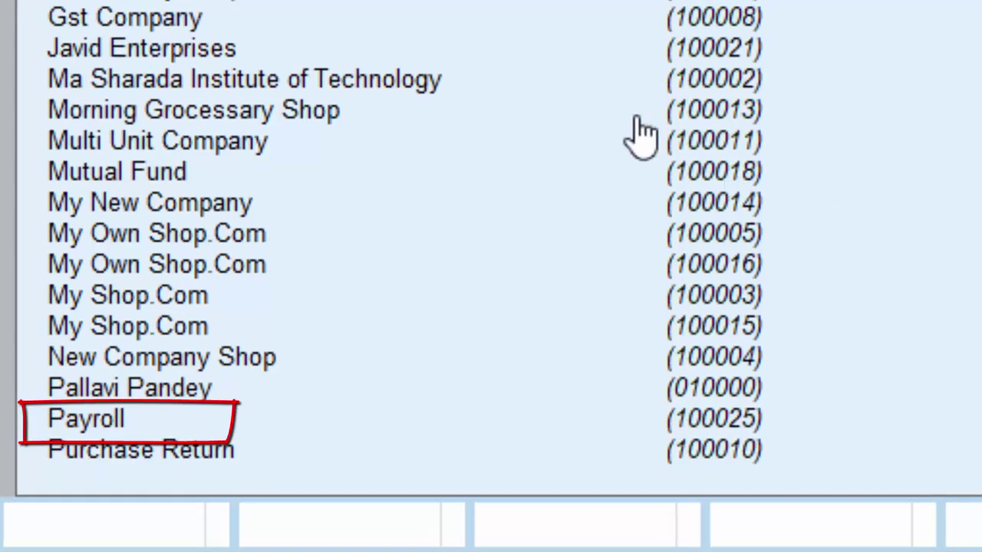
Step: Start a new company named 'Amit Shopping Mall' with address New Colony Deoria
click(93, 415)
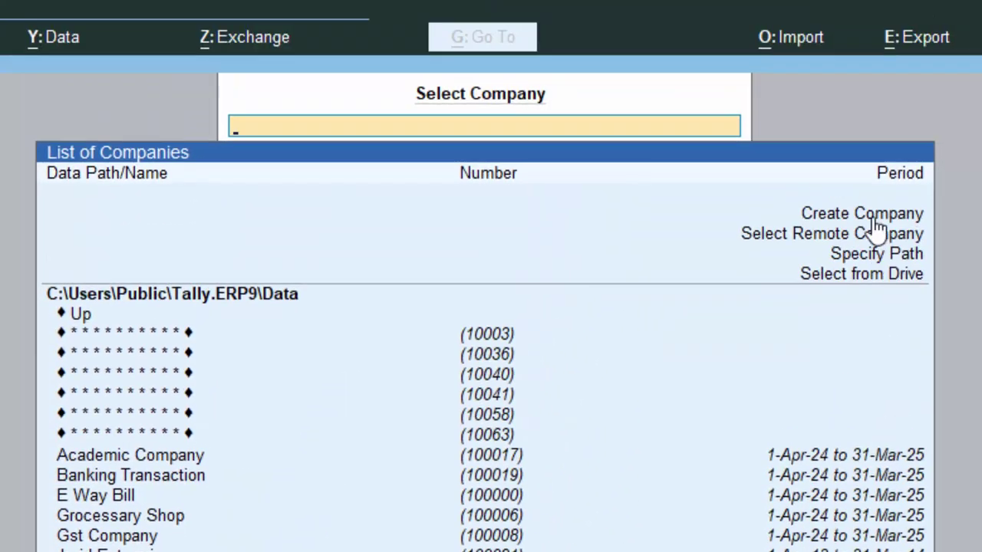
click(962, 81)
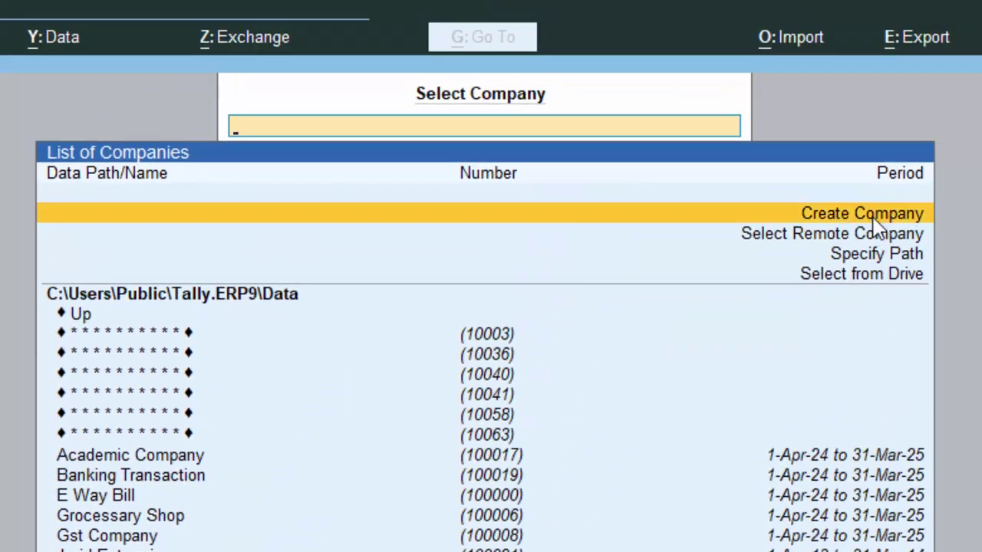
click(874, 219)
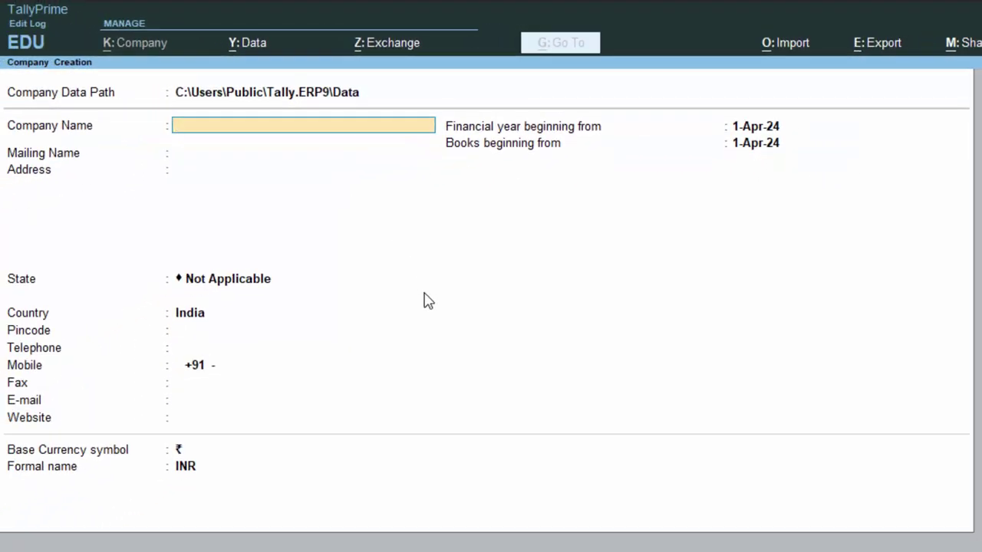
text(Amit Shopping)
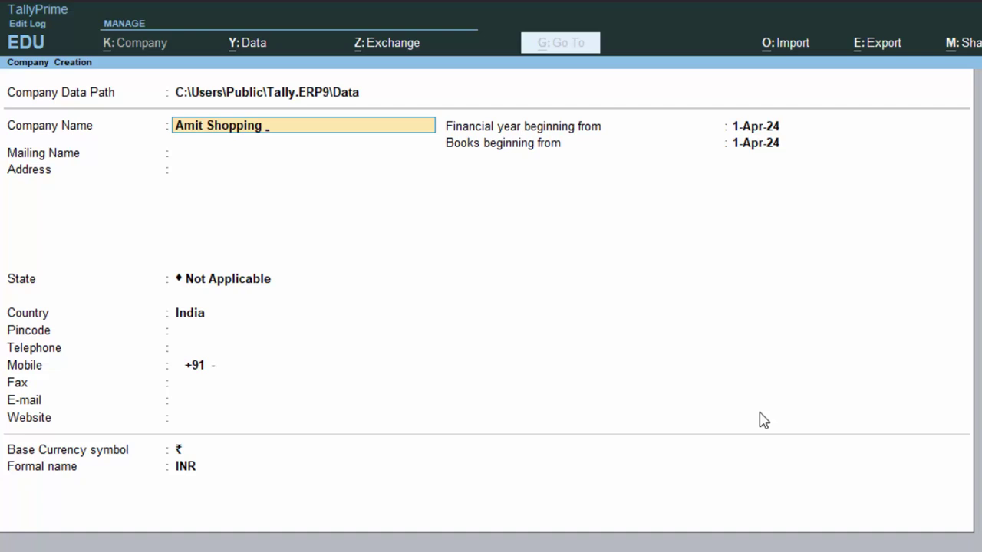
text( Mall)
key(Return)
key(Return)
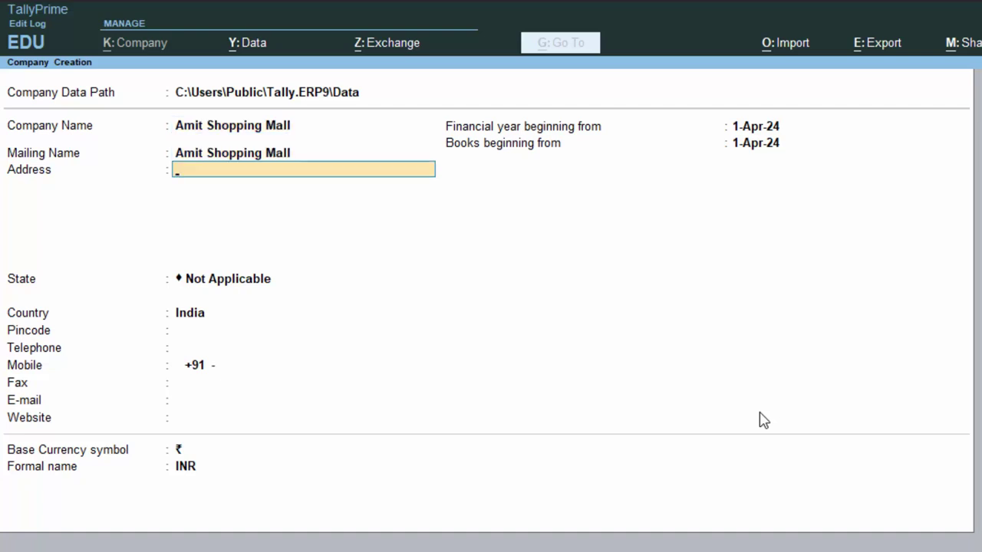
text(New colony deori)
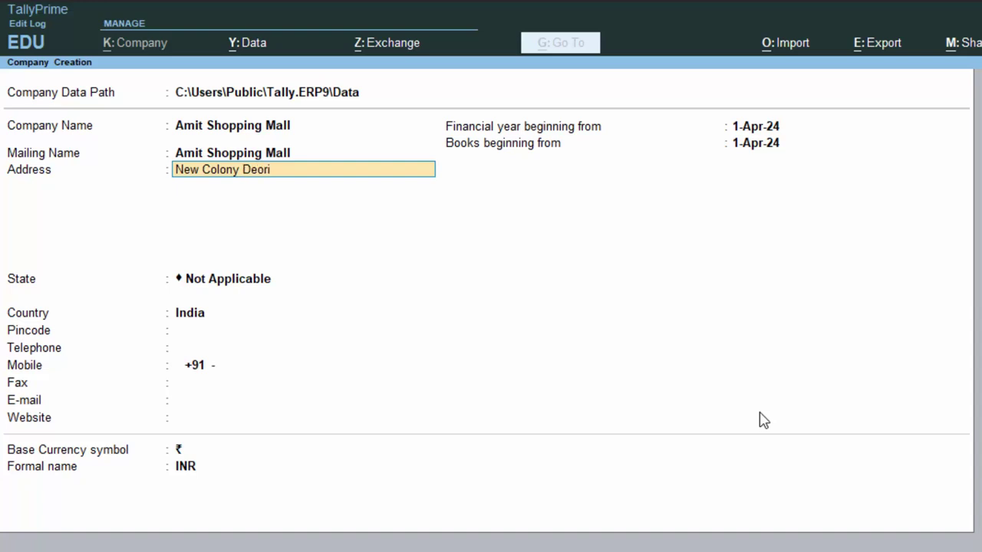
text(a)
key(Return)
key(Return)
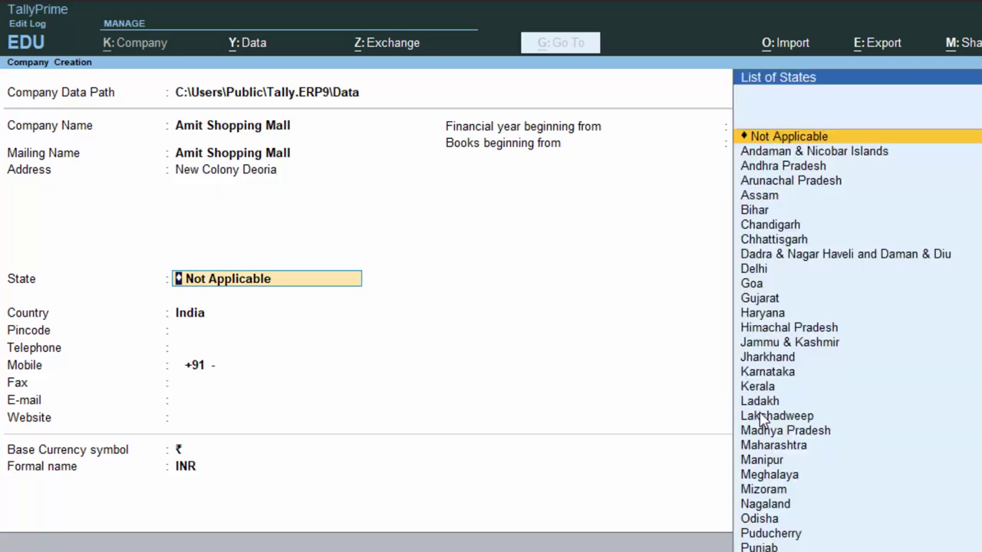
Step: Set state Uttar Pradesh and pincode 274001, then accept creating the company
text(U)
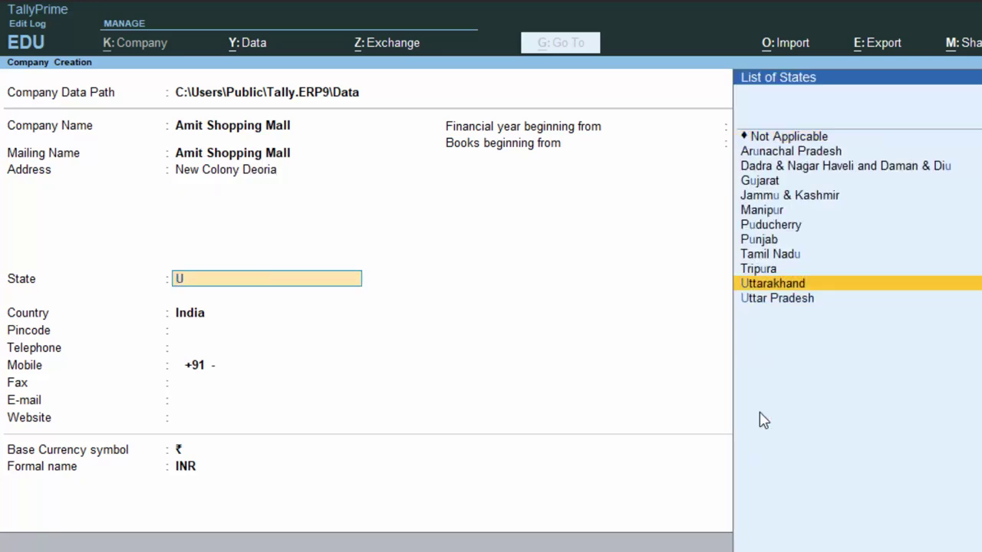
key(Down)
key(Return)
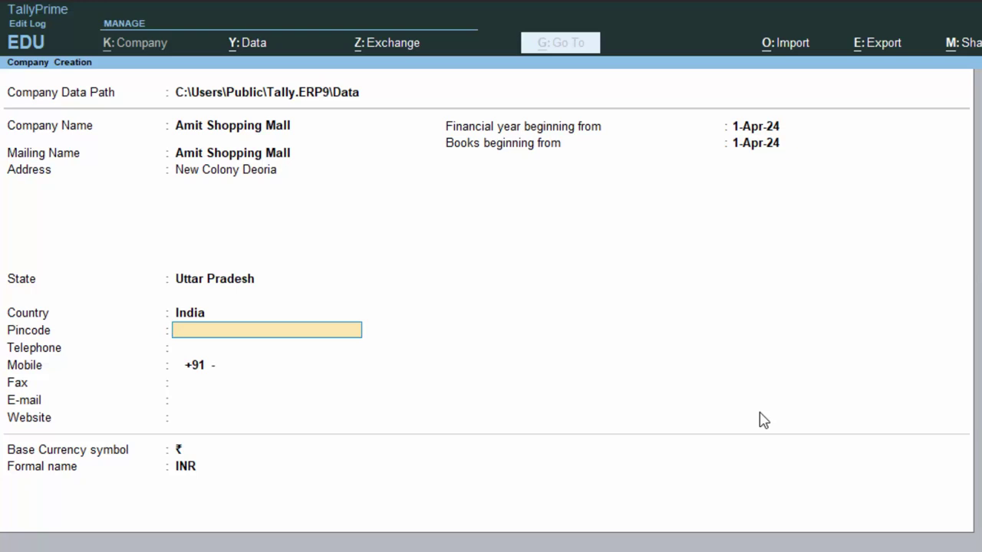
text(274001)
key(Return)
key(Return)
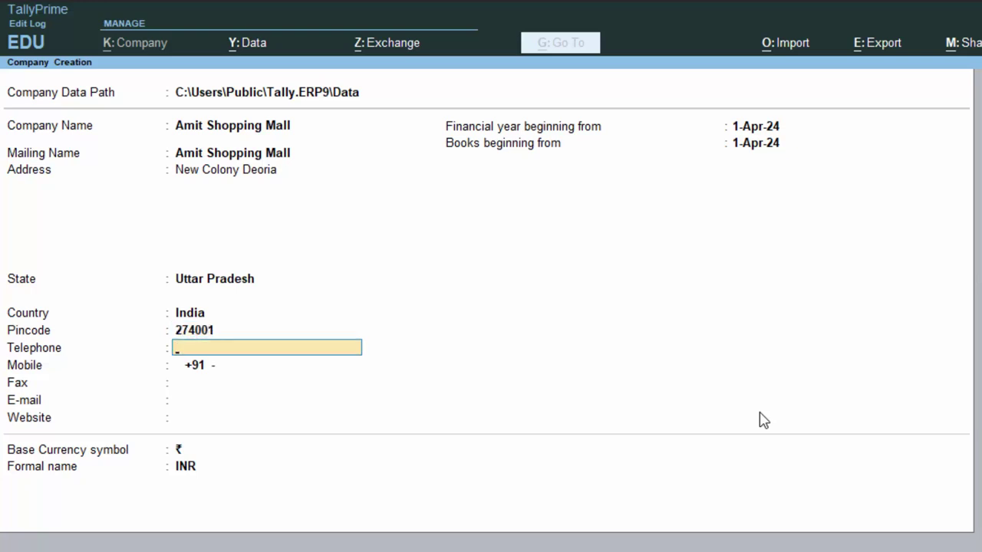
key(Return)
key(Return)
key(Return)
key(Return)
key(Return)
key(Return)
key(Return)
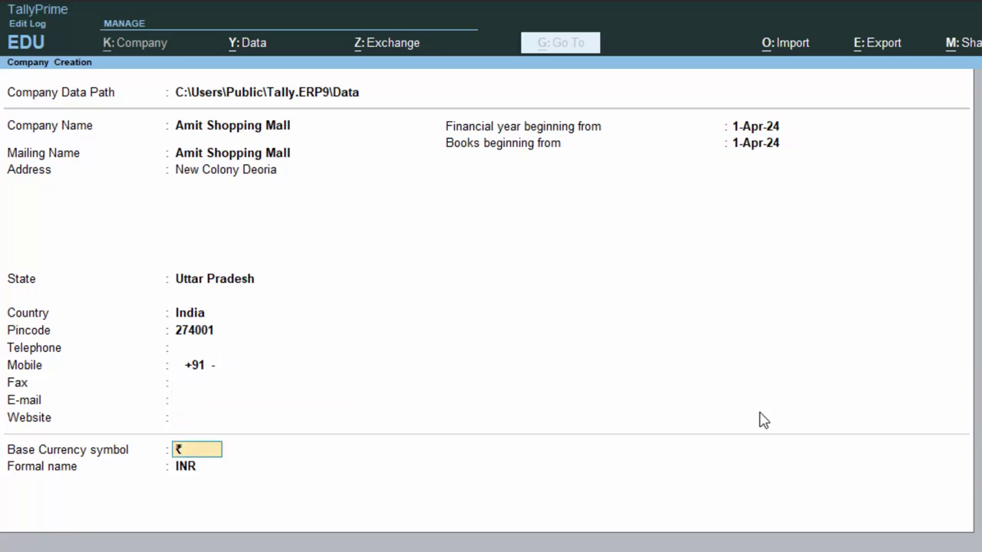
key(Return)
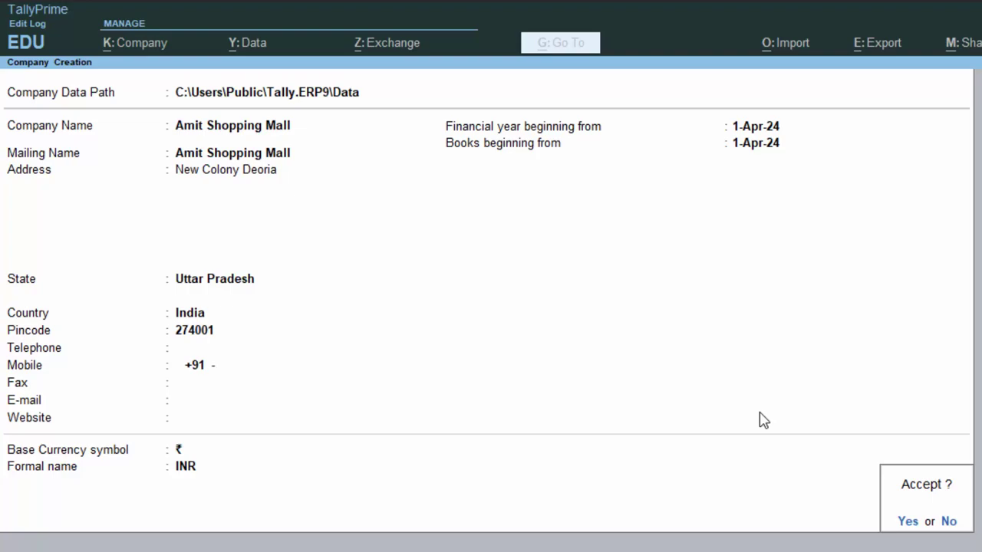
key(Return)
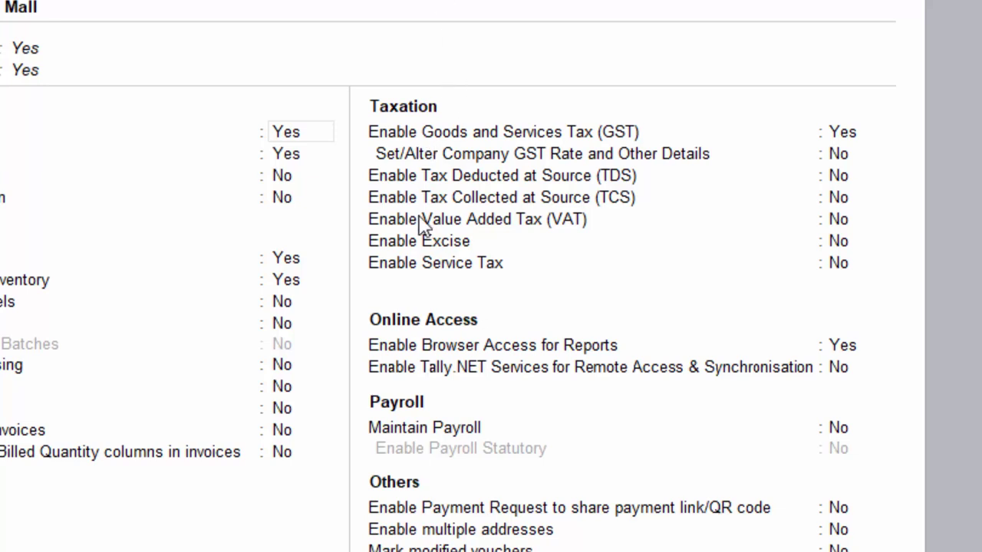
Step: Set Maintain Payroll and Enable Payroll Statutory to Yes
click(426, 436)
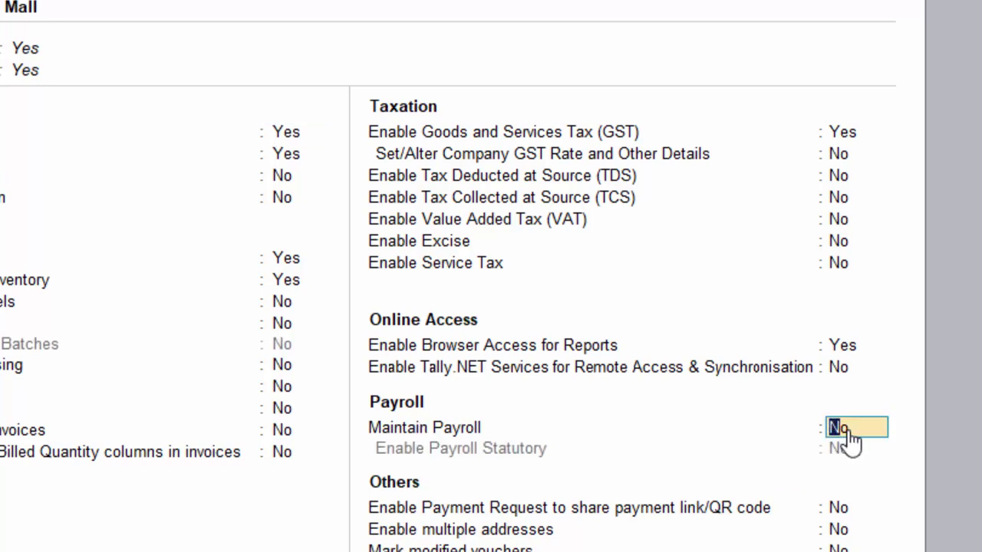
text(ye)
key(Return)
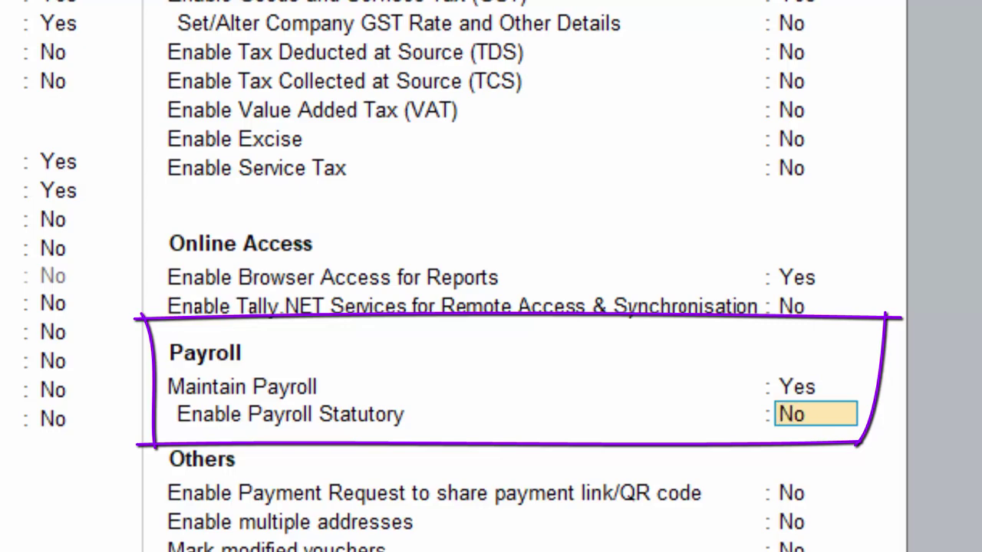
text(y)
key(Return)
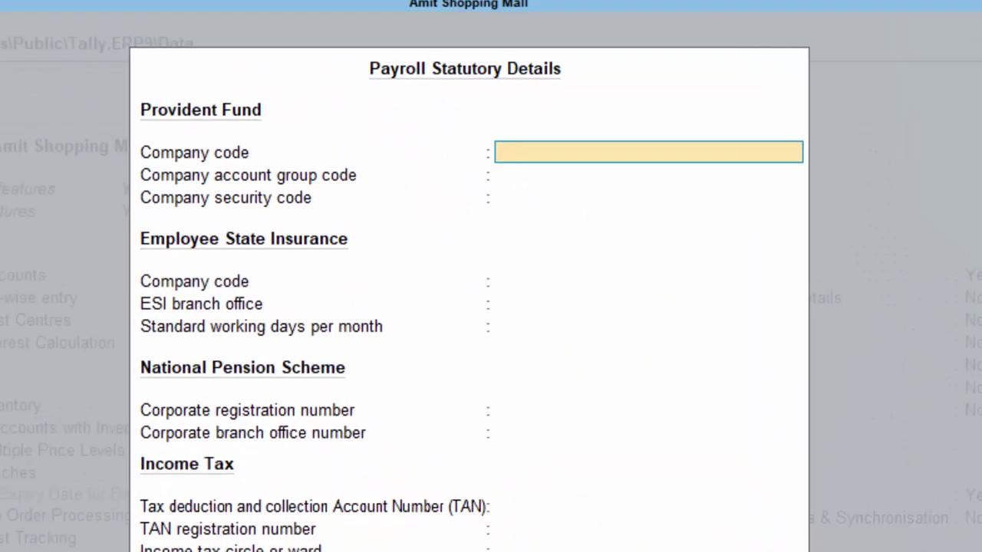
Step: Enter Provident Fund company code 46456, 767 and security code 67765
text(46456)
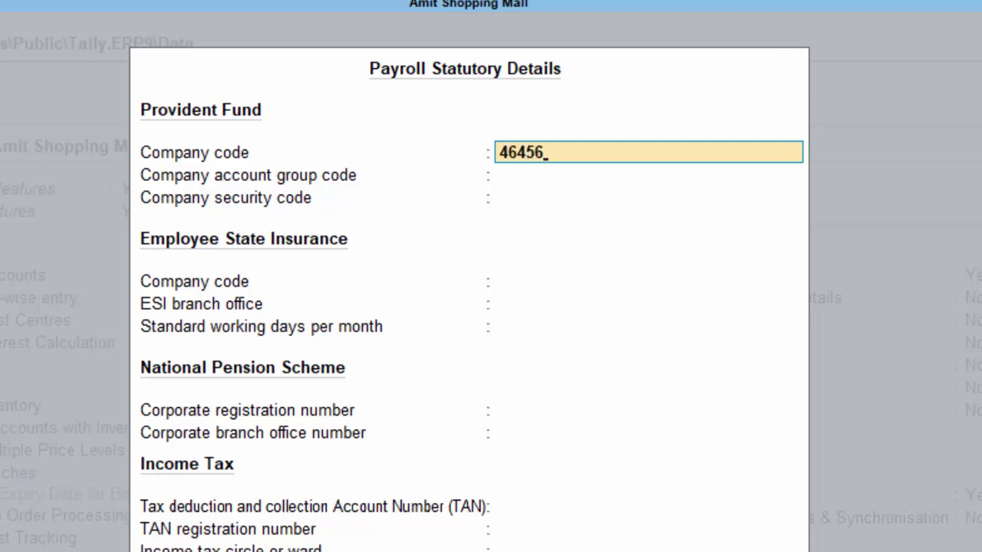
key(Return)
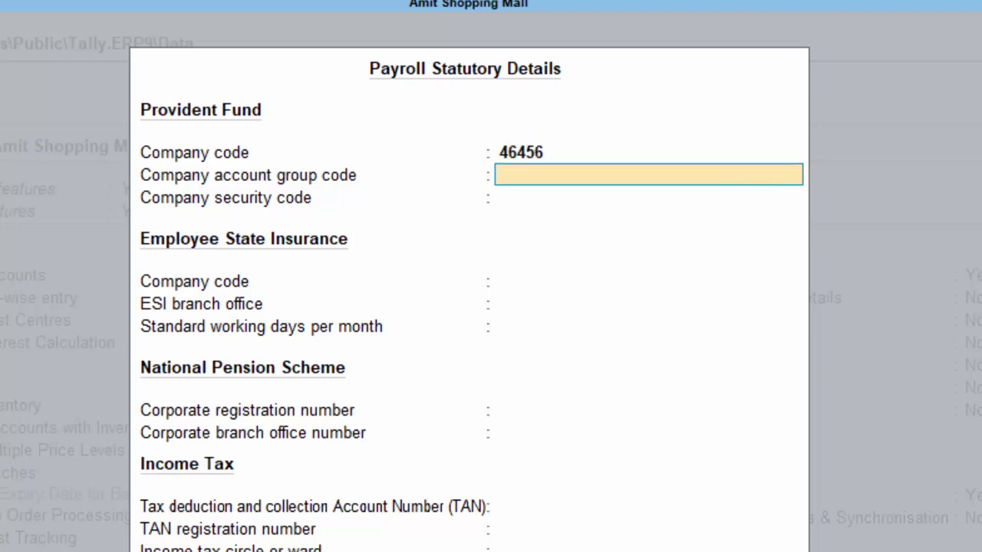
text(76786)
key(Return)
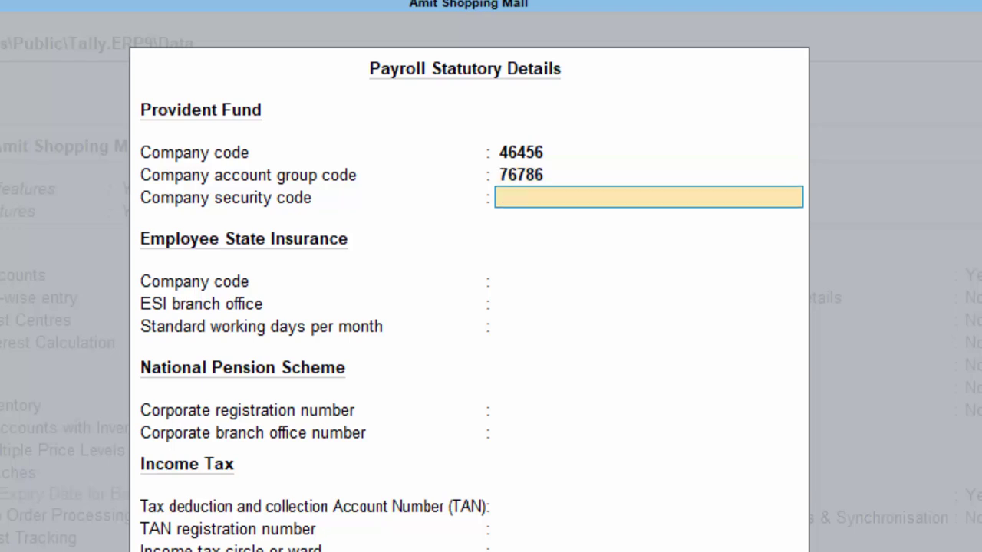
text(67765)
key(Return)
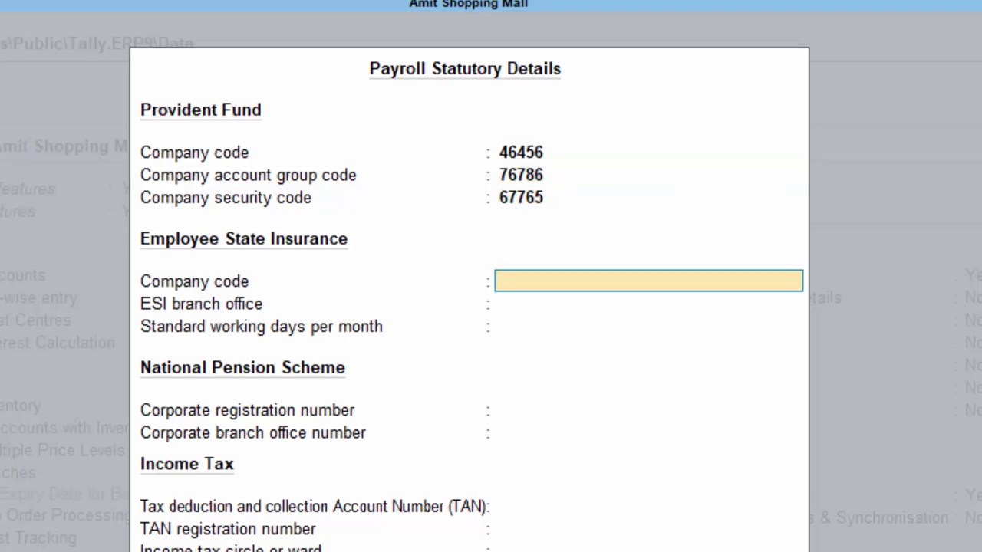
Step: Skip the ESI and income tax fields and enter the deductor's PAN
key(Return)
key(Return)
key(Return)
key(Return)
key(Return)
key(Return)
key(Return)
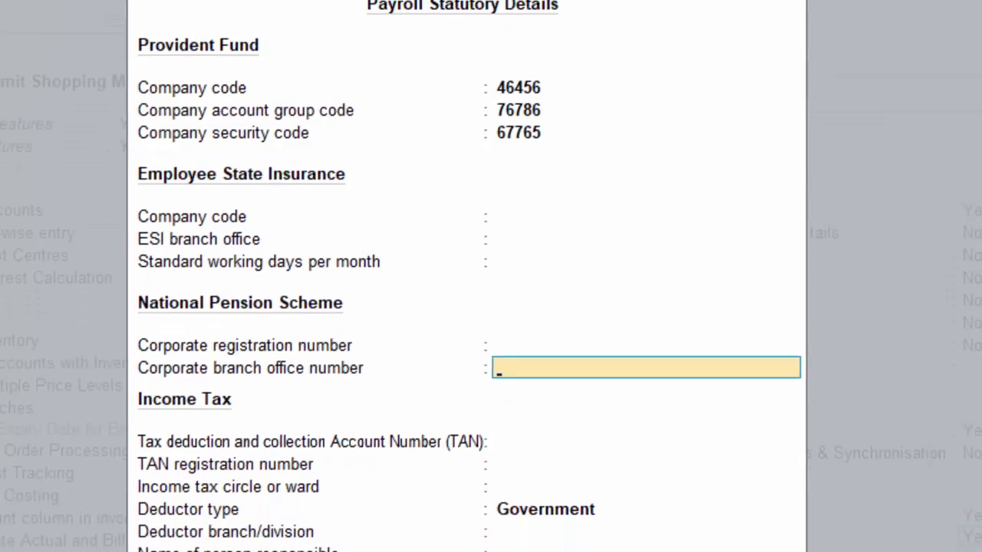
key(Return)
key(Return)
key(Return)
key(Return)
key(Return)
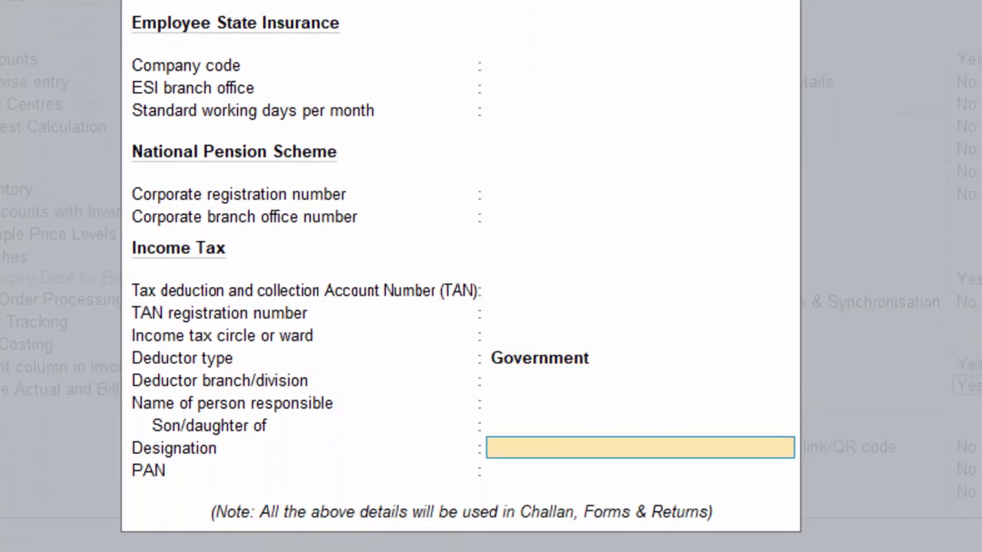
key(Return)
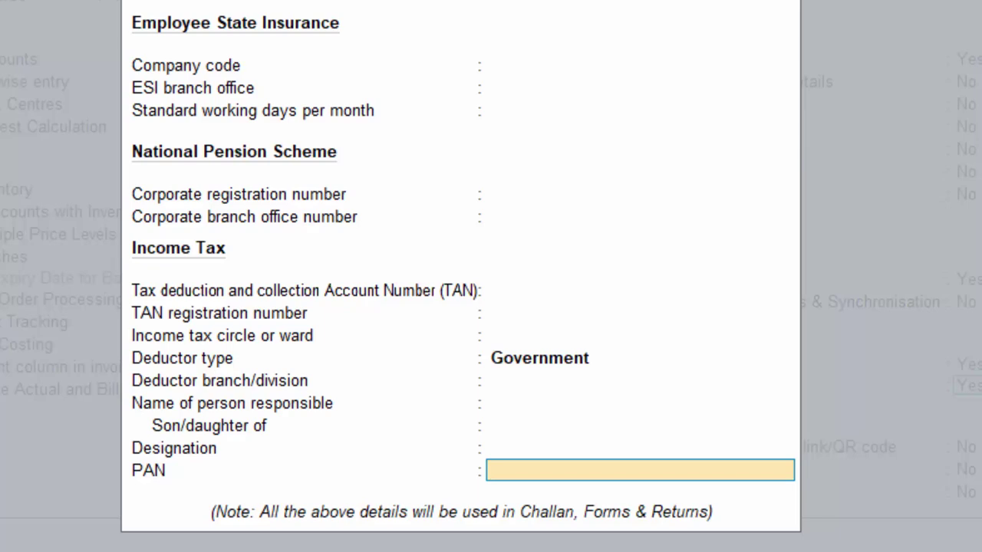
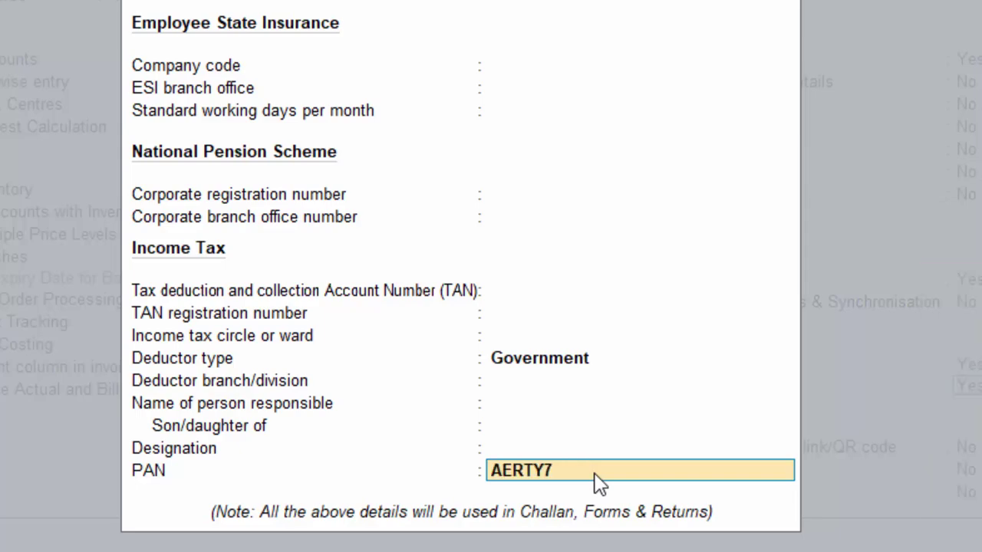
Step: Save the company features and open voucher entry from the Gateway of Tally
key(Return)
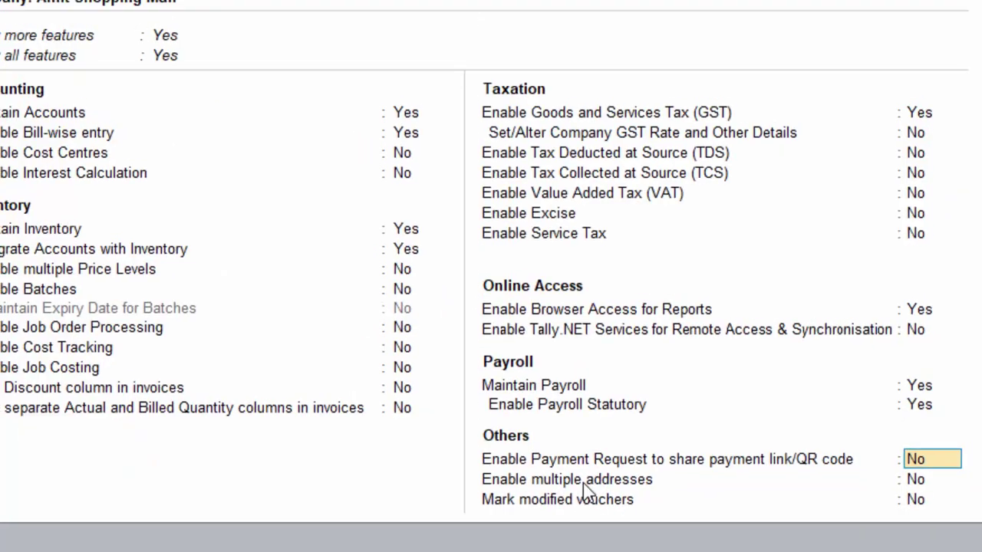
key(Return)
key(Return)
key(Return)
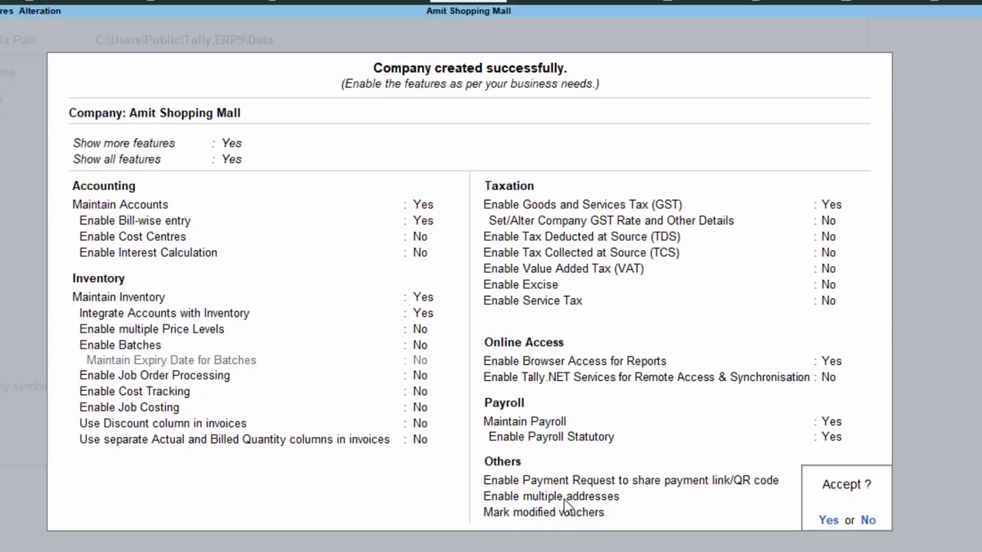
key(Return)
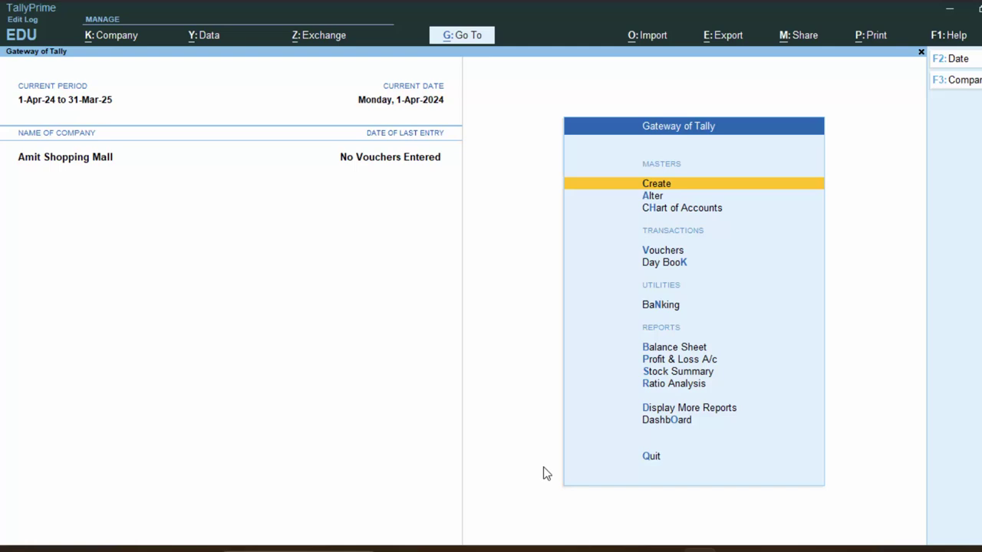
key(v)
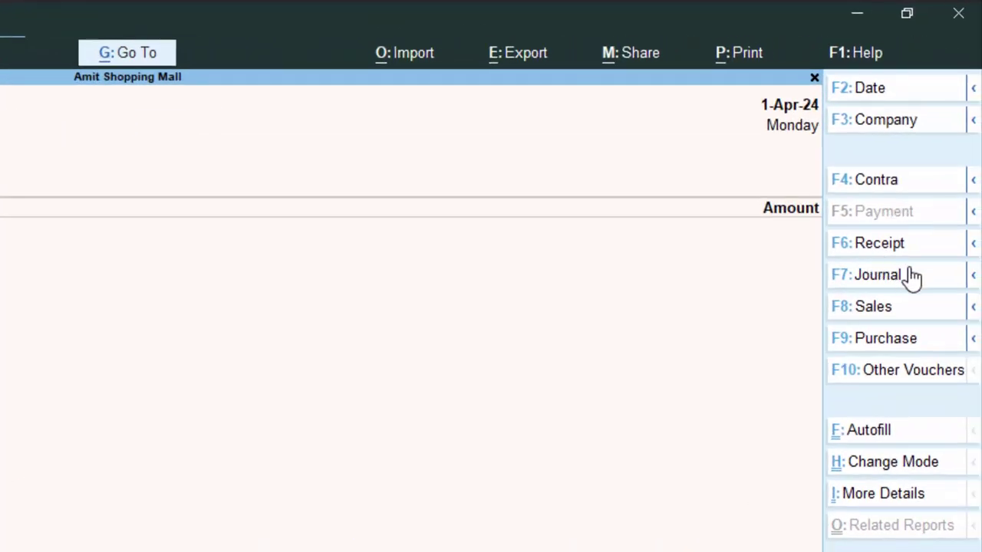
Step: Switch the voucher to a Receipt in Double Entry mode
key(F6)
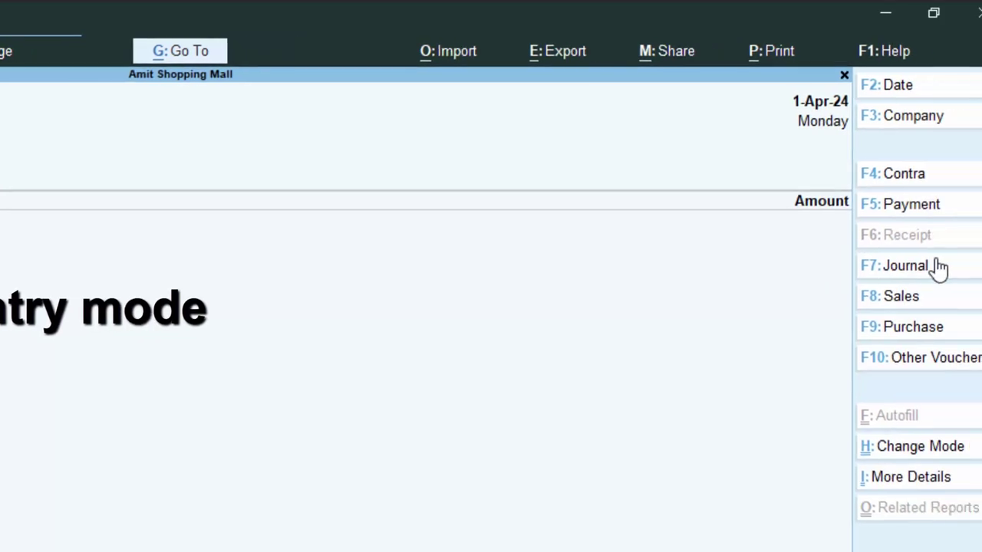
click(890, 449)
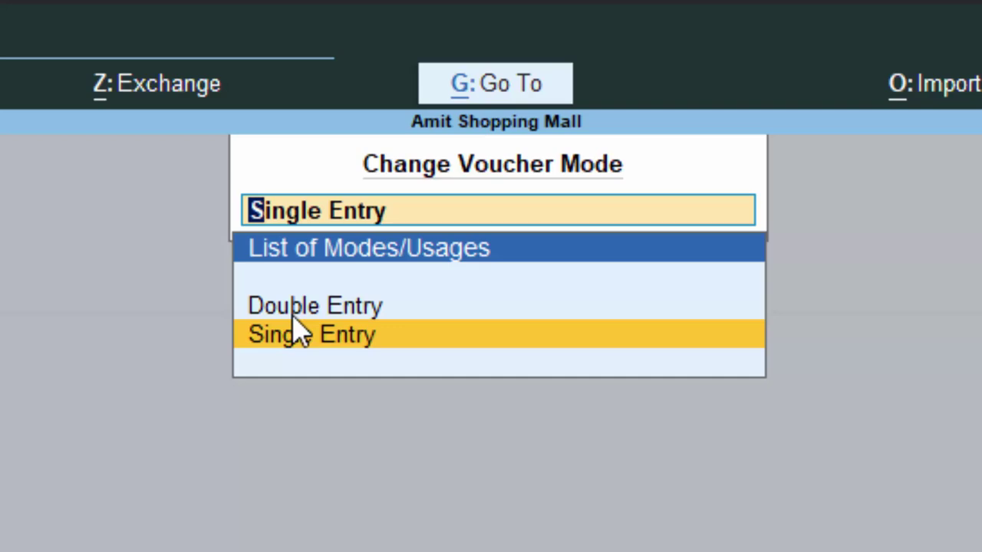
click(294, 310)
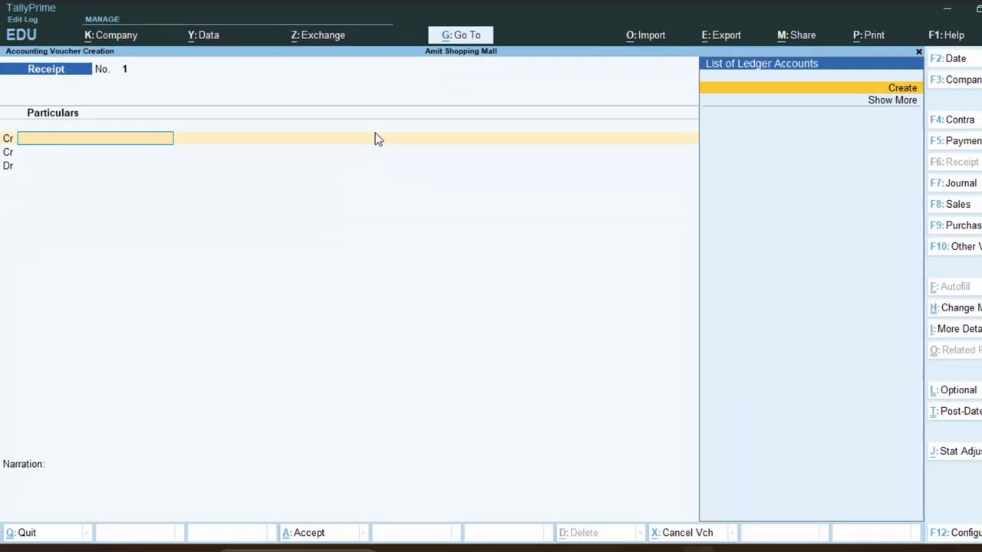
Step: Create ledger Capital A/c under Capital Account and credit it 80000
key(alt+c)
text(Cap)
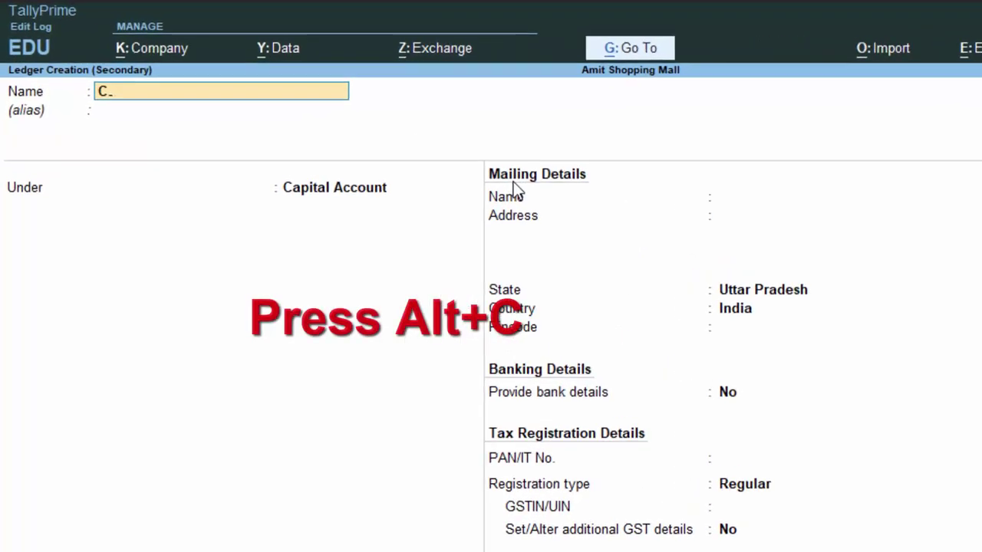
text(it)
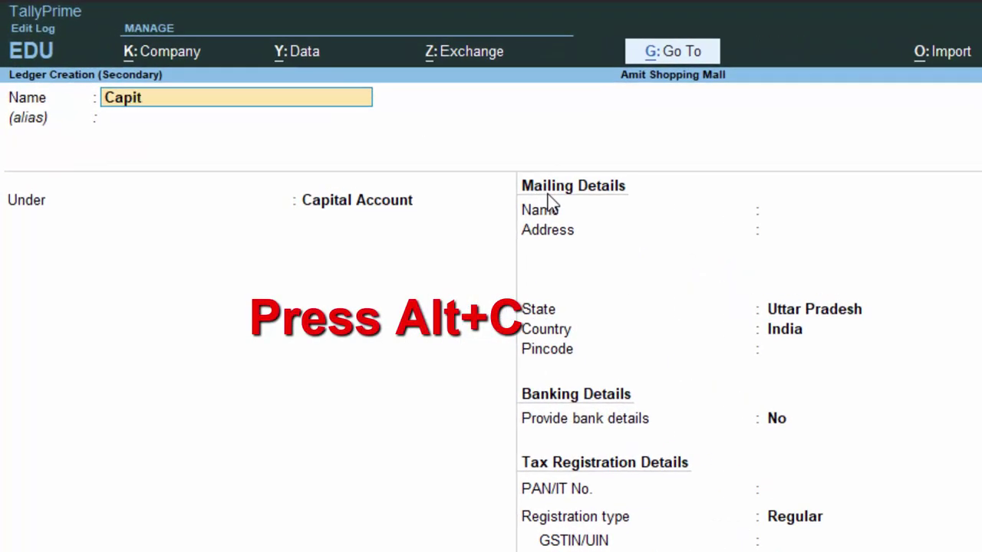
text(al)
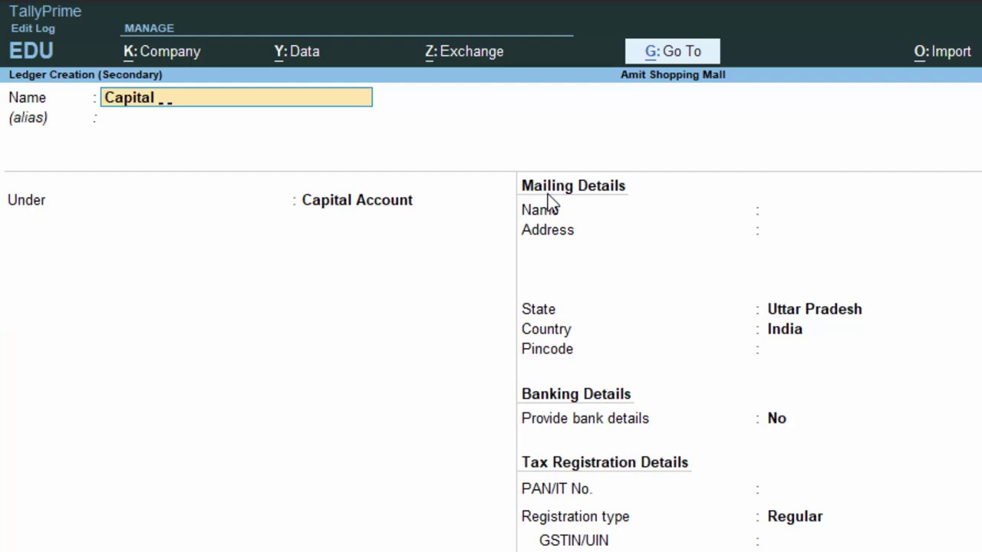
text(a/cc)
key(BackSpace)
key(Return)
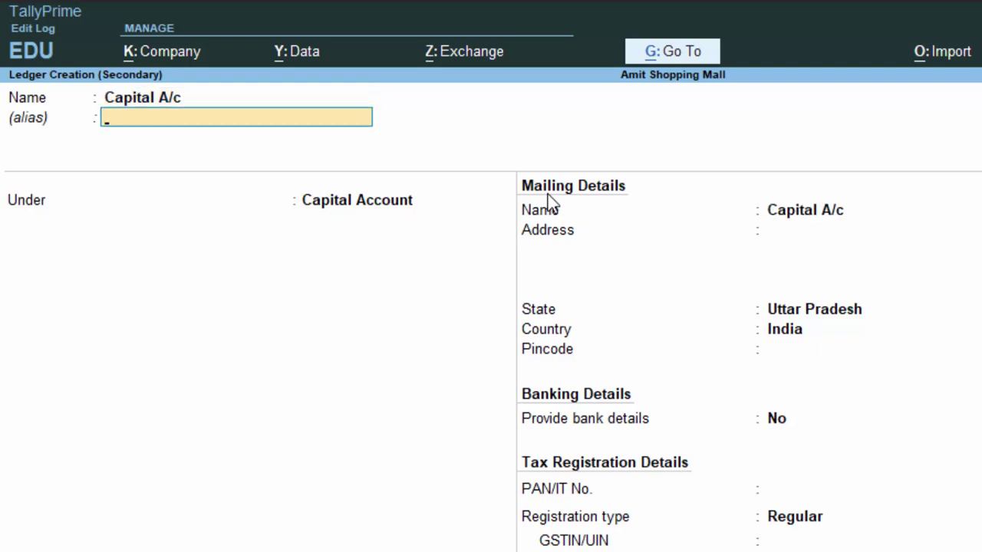
key(Return)
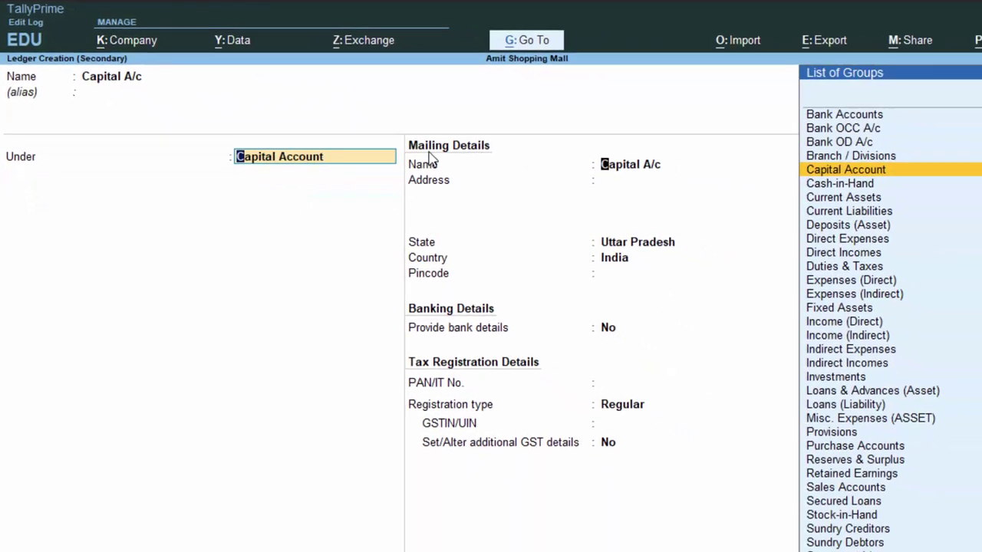
key(Return)
key(Return)
key(Return)
key(Return)
key(Return)
key(Return)
key(Return)
key(Return)
key(Return)
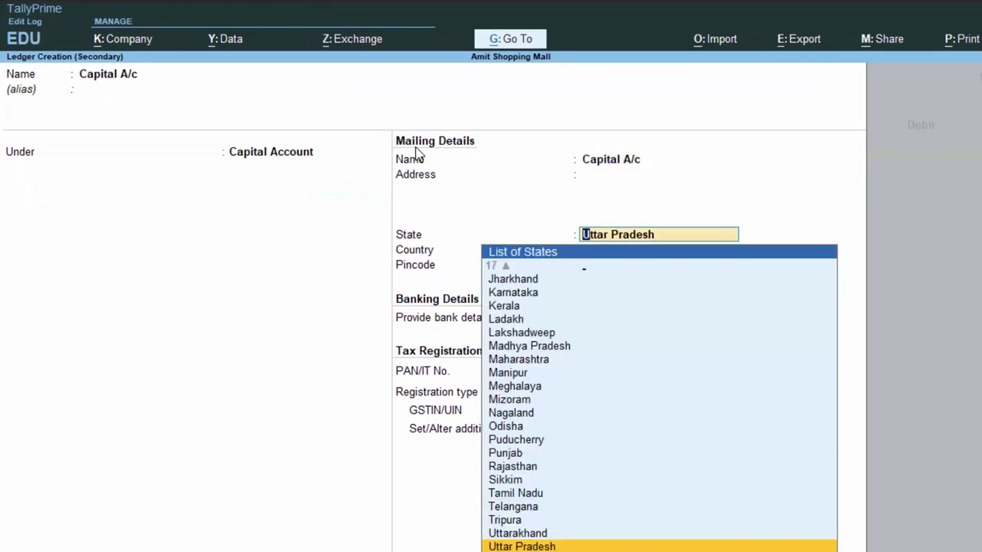
key(Return)
key(Return)
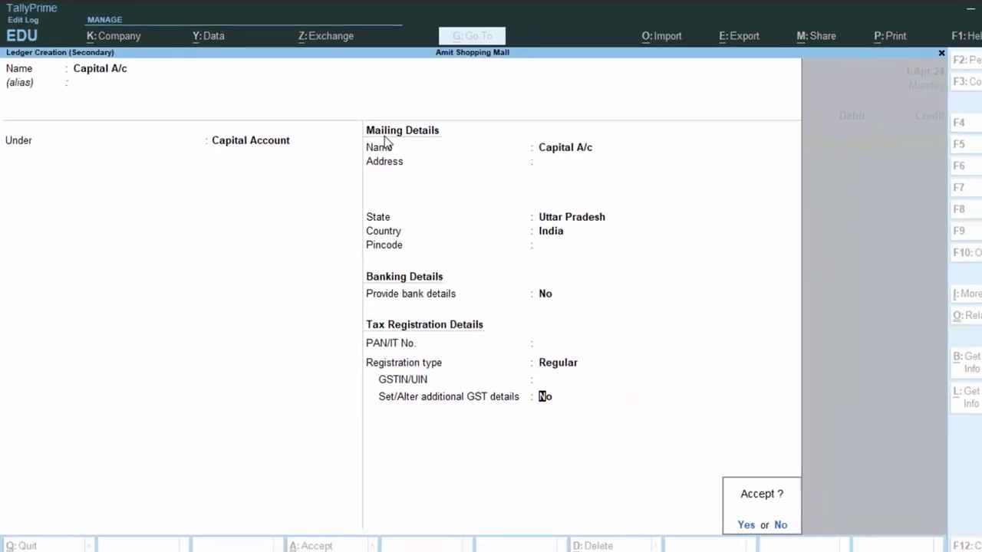
key(Return)
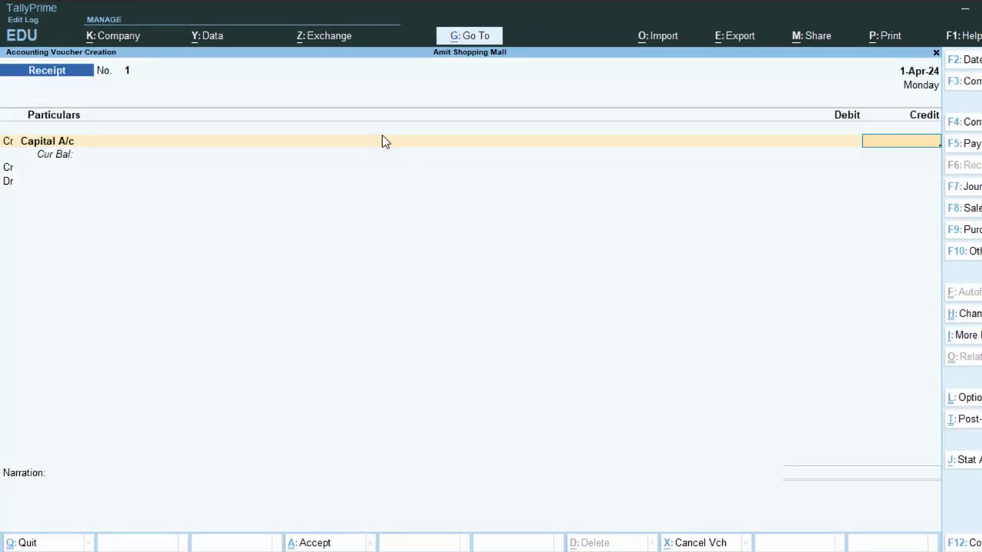
text(800000)
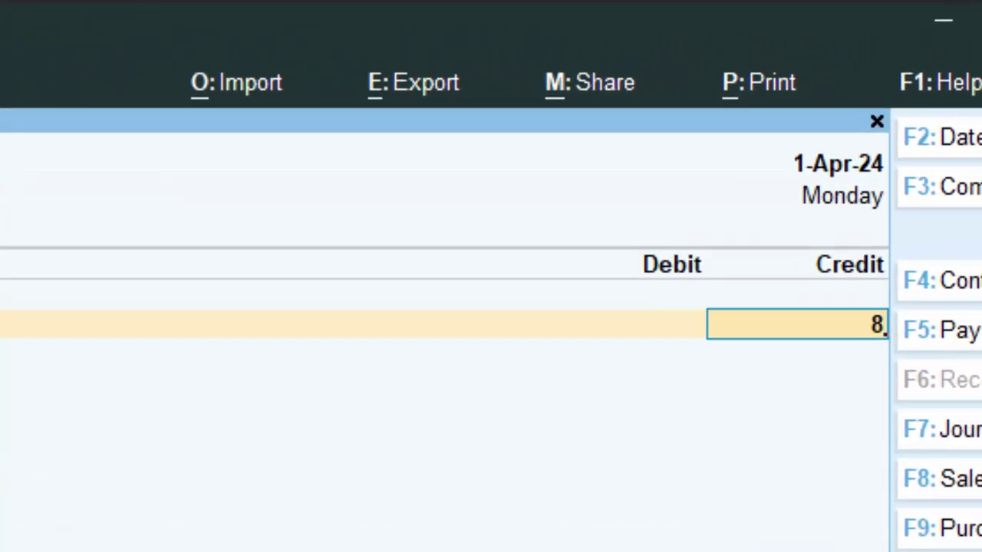
Step: Complete Receipt No. 1 debiting Cash 8,00,000 against Capital A/c, then return to the Gateway
key(Return)
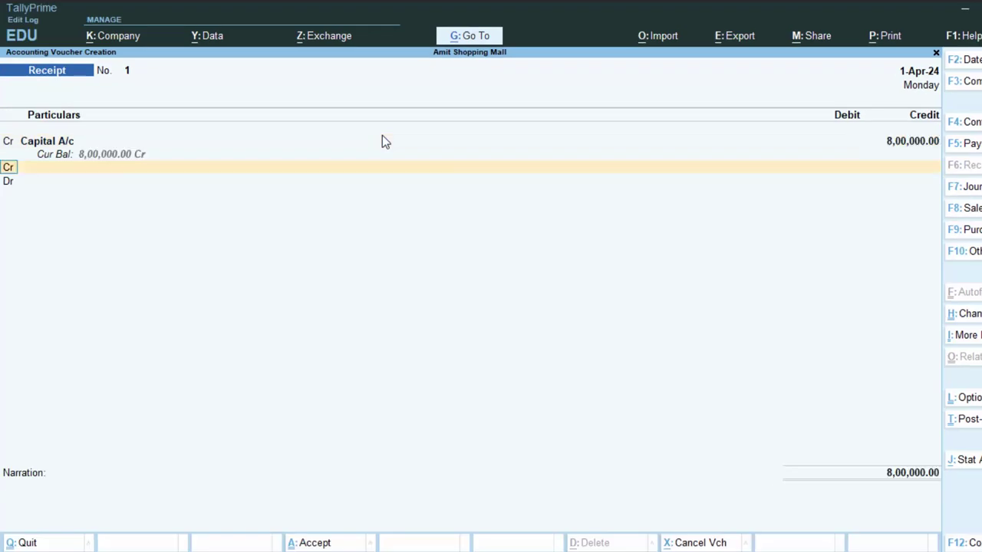
key(Return)
key(BackSpace)
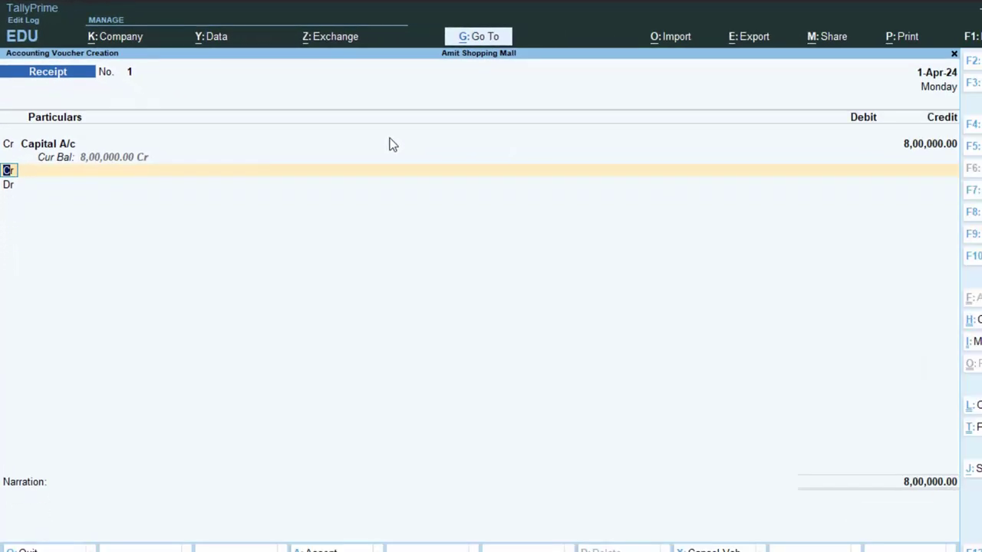
key(Return)
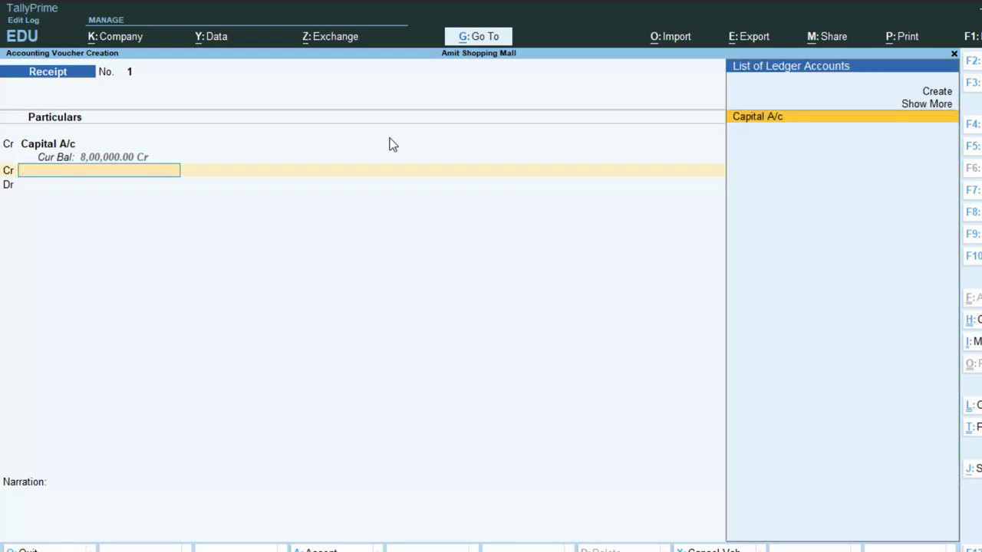
key(Return)
key(Return)
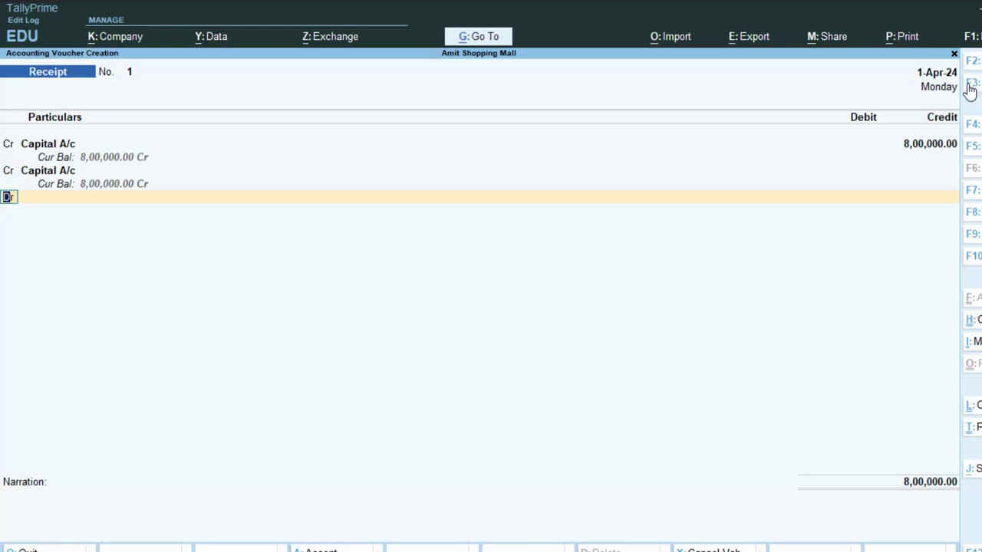
click(932, 171)
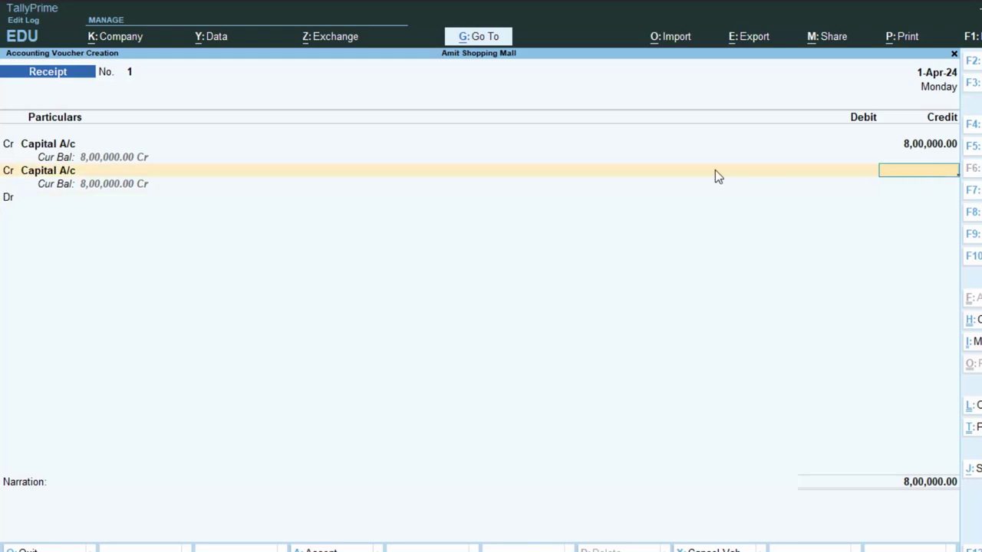
click(32, 199)
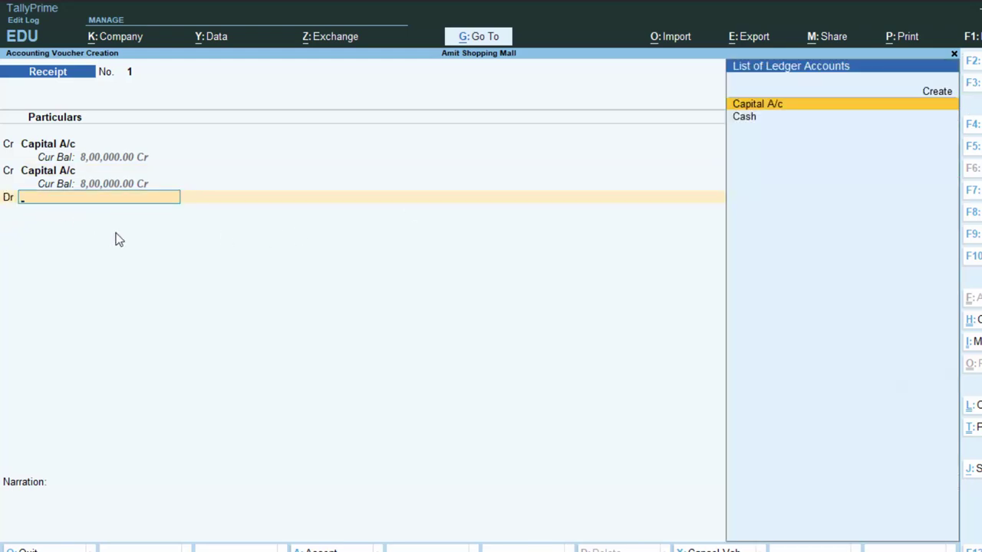
key(Down)
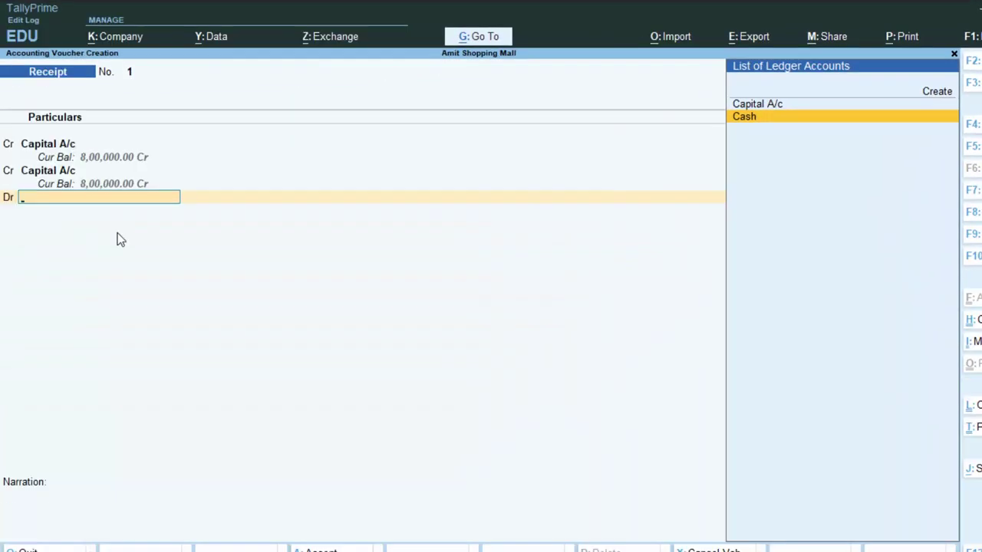
key(Return)
key(Return)
key(Return)
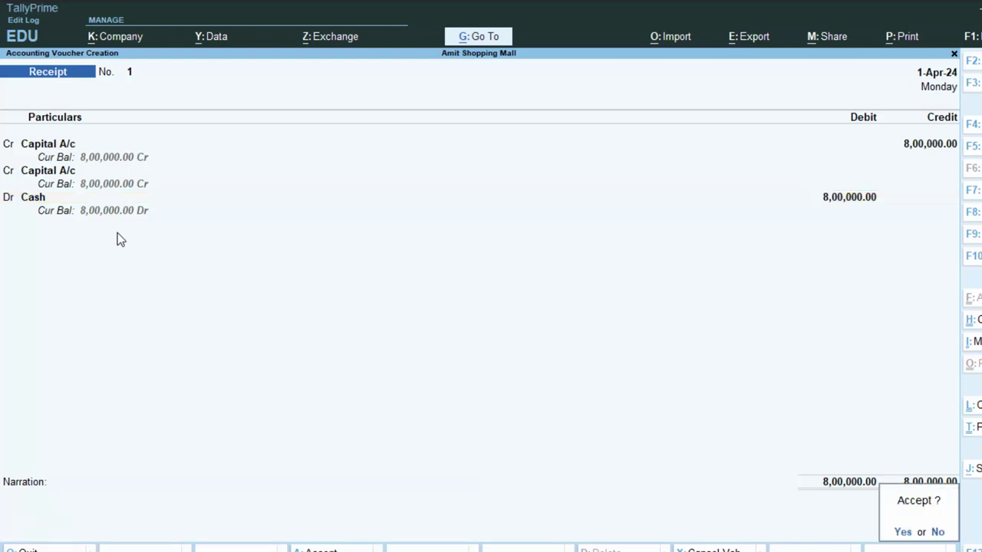
key(Return)
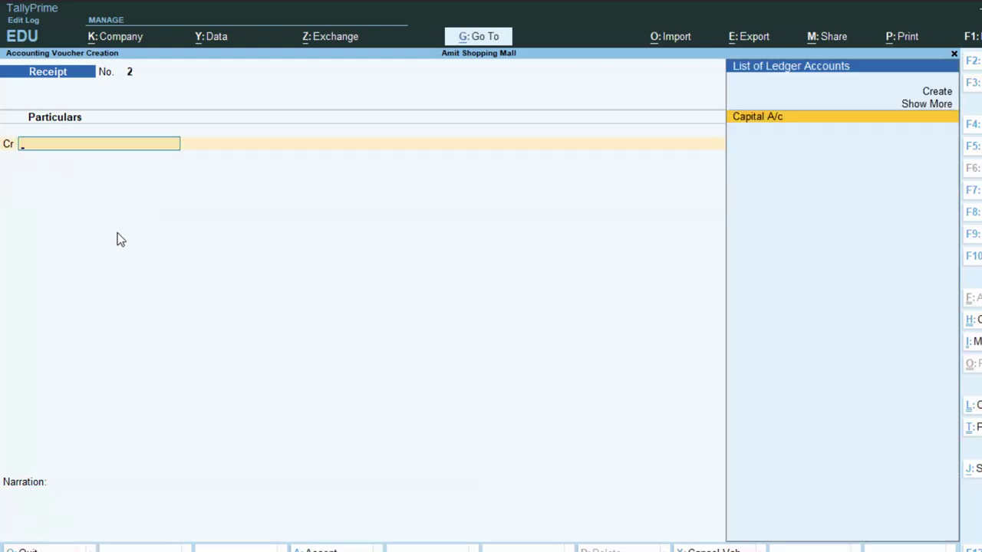
key(Escape)
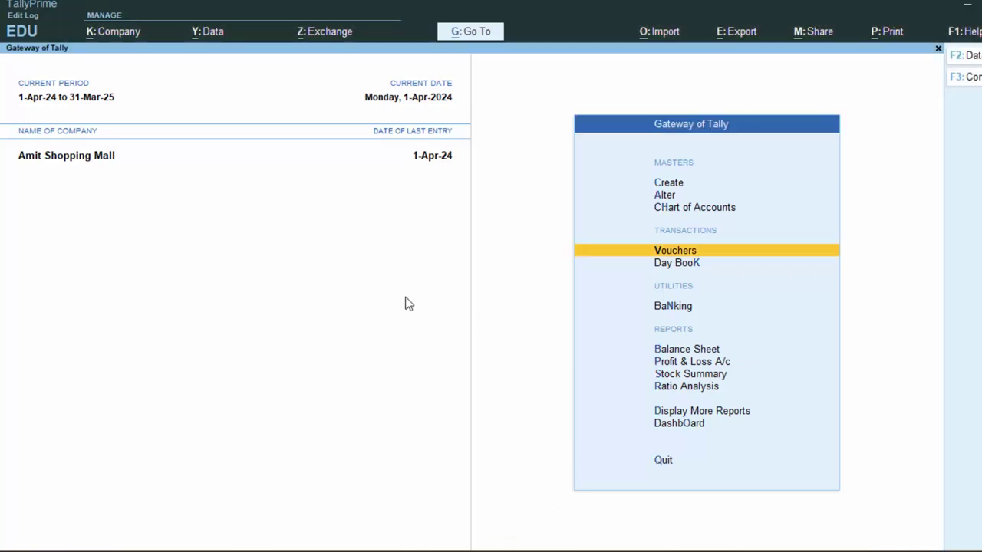
Step: Open a new Attendance voucher from the inactive Payroll voucher types
key(Return)
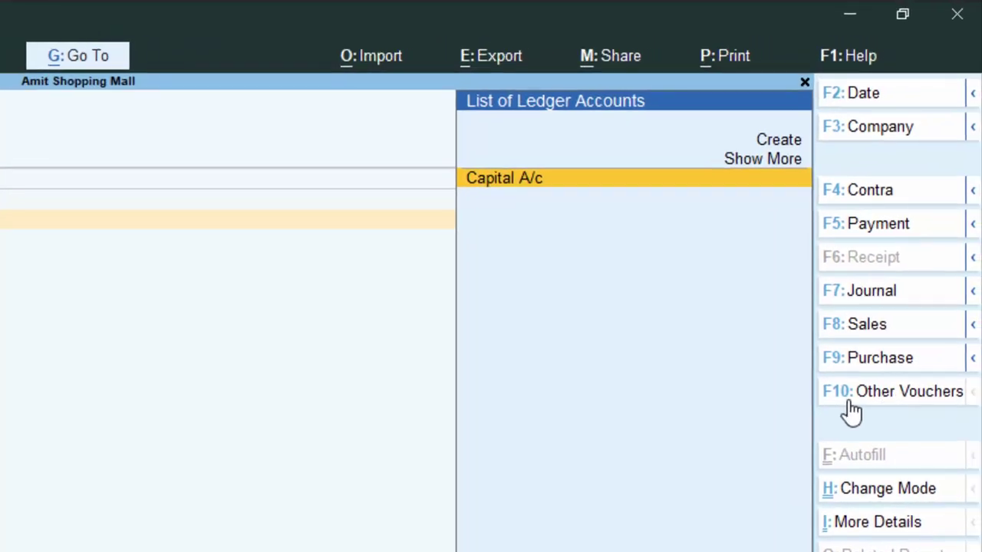
click(850, 405)
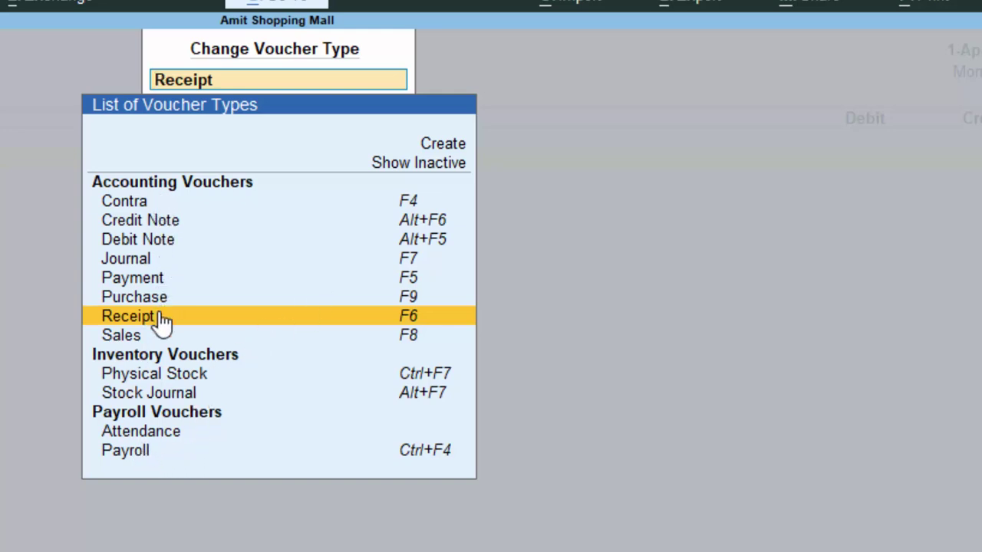
click(407, 164)
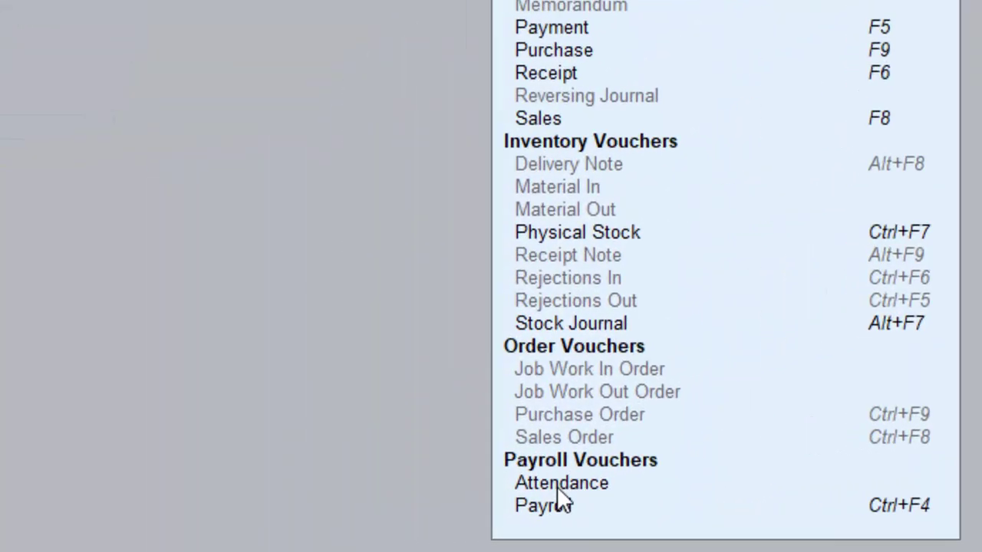
click(557, 485)
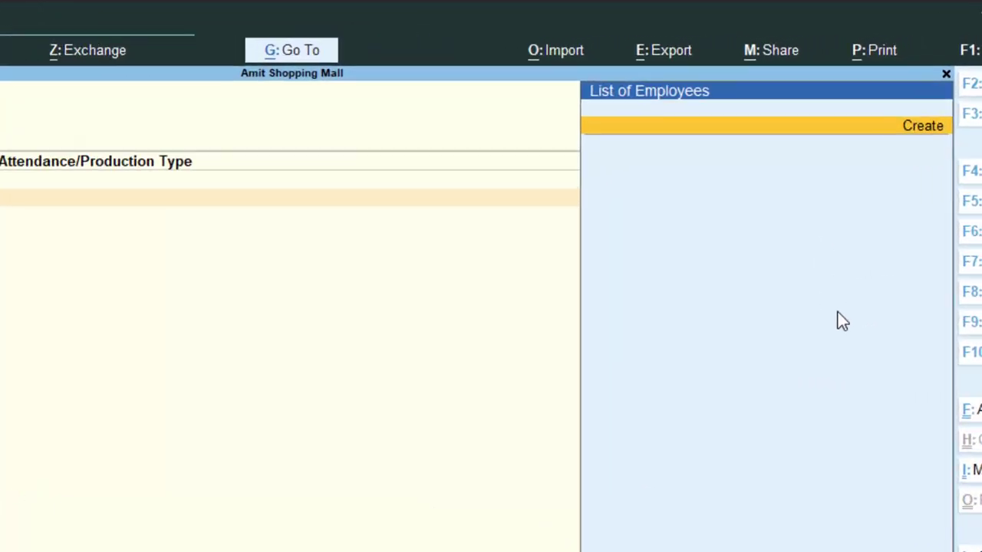
Step: Begin employee Raju from the voucher, abandoning a new group and enabling salary details
key(alt+c)
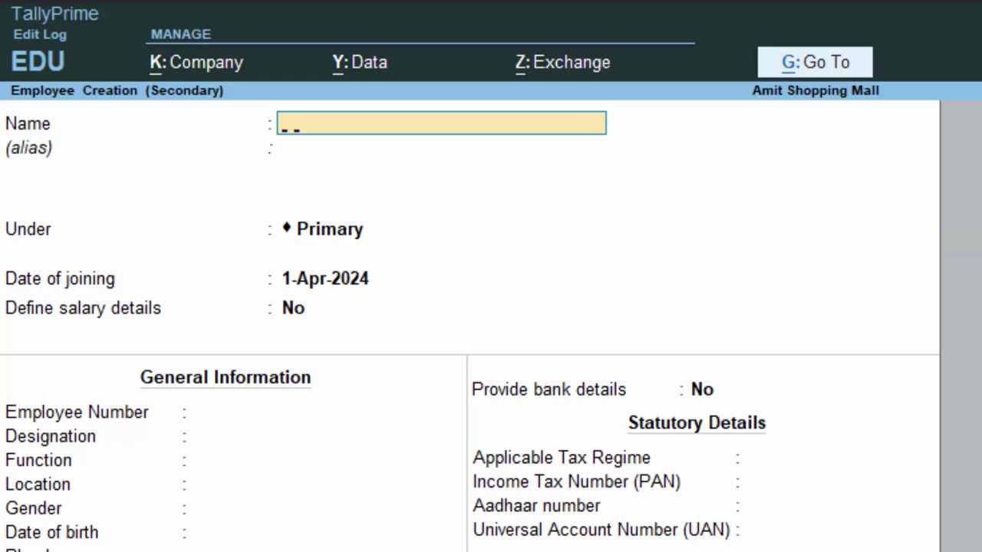
text(Raju)
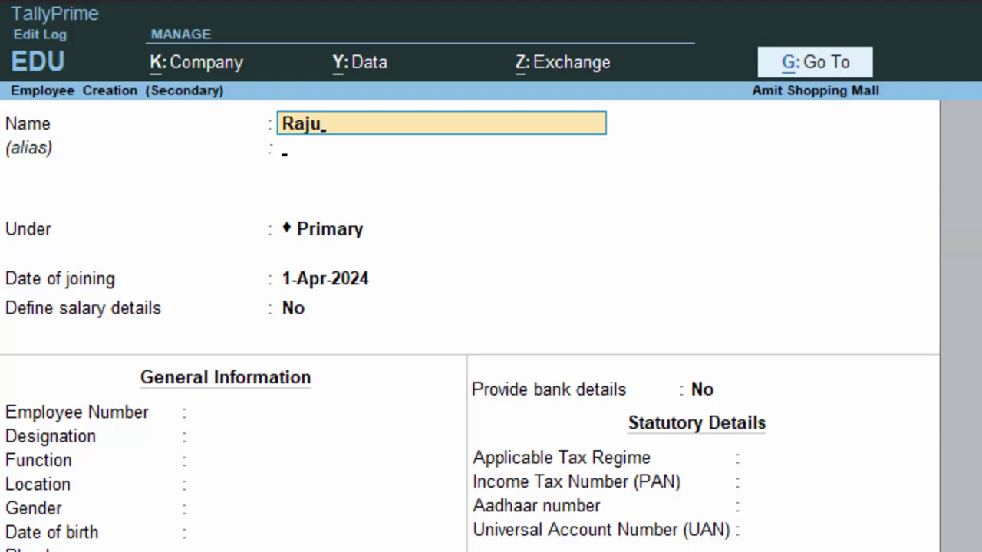
key(Return)
key(Return)
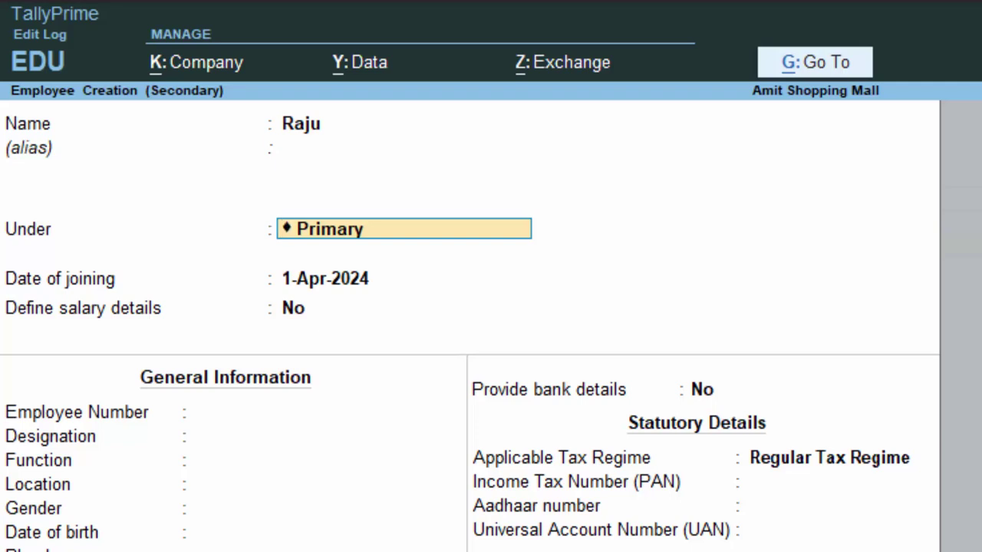
key(alt+c)
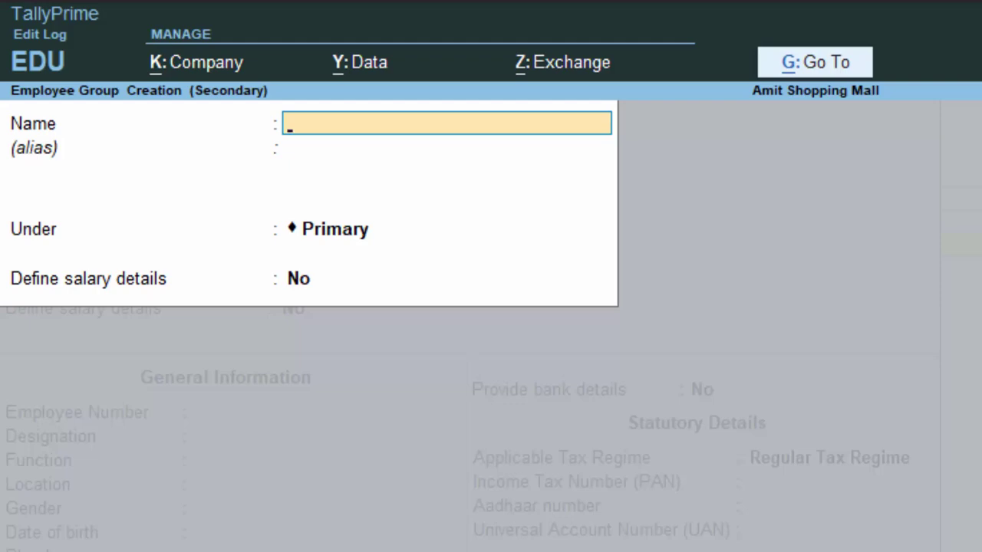
key(Escape)
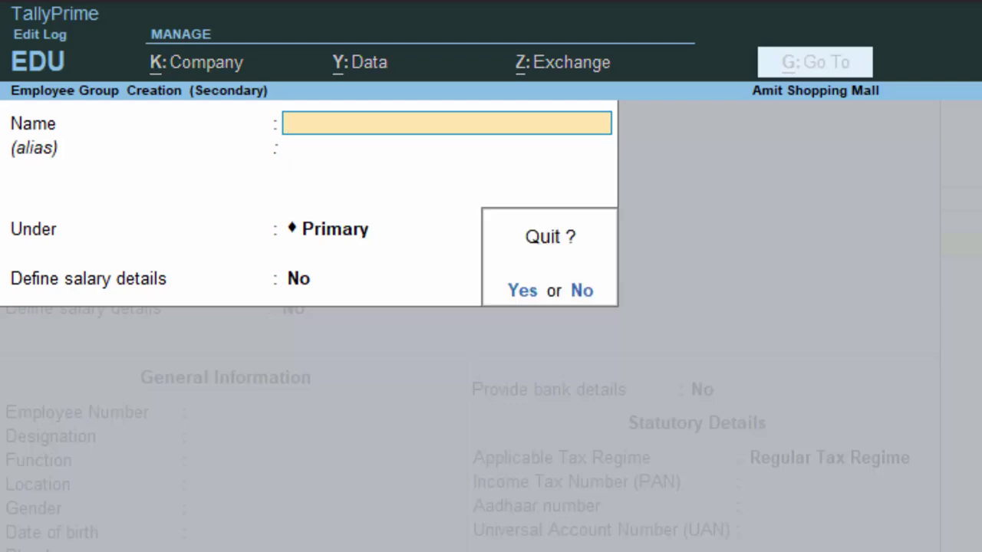
key(y)
key(Return)
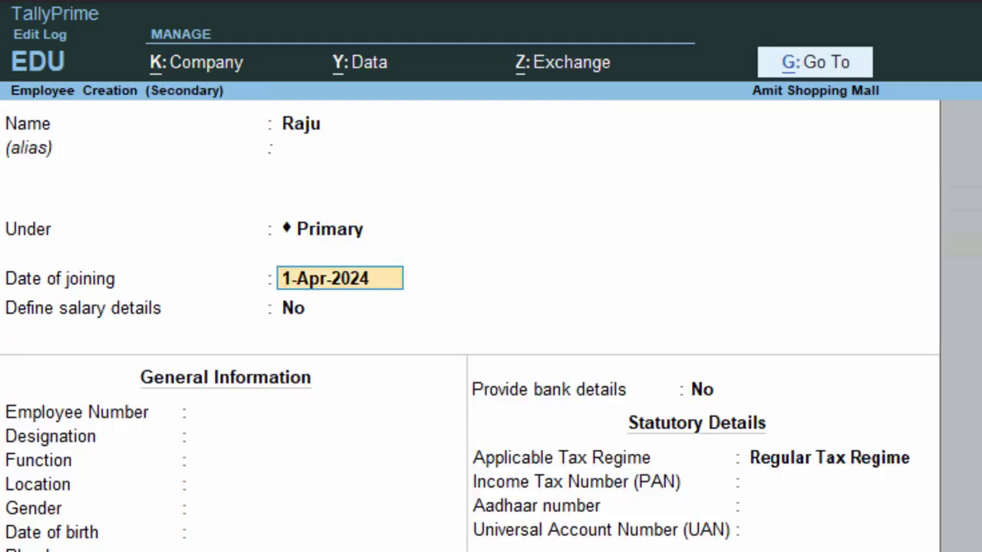
key(Return)
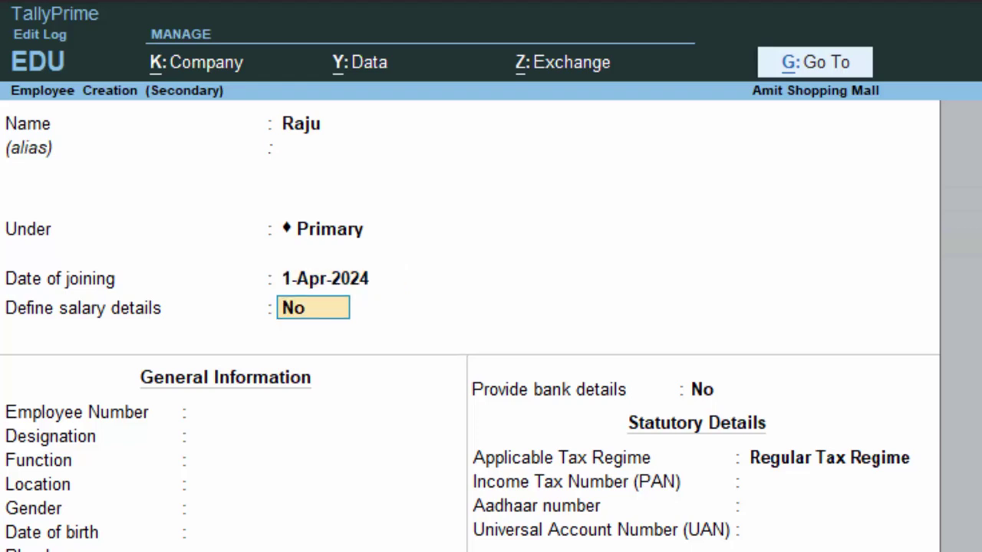
text(y)
key(Return)
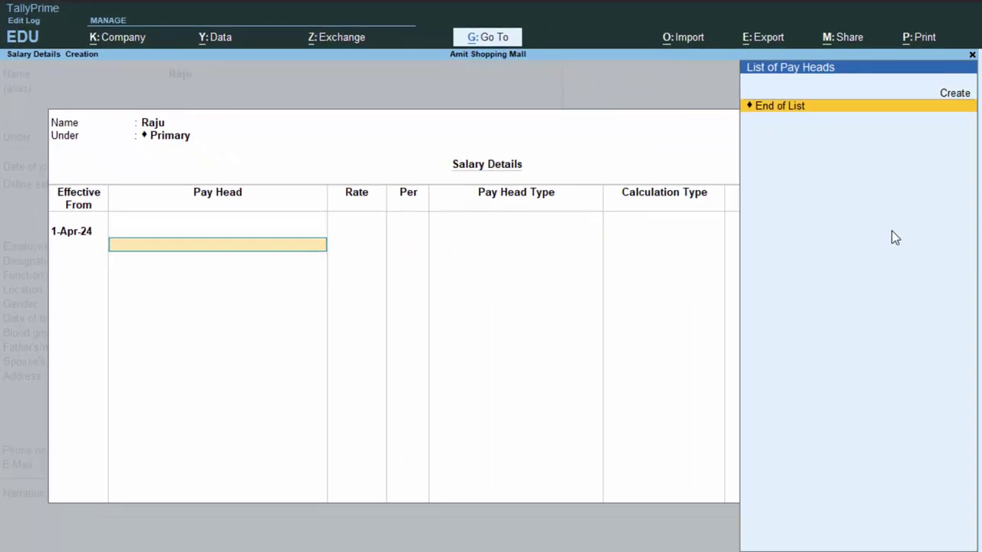
Step: Discard Raju's salary details, the employee form and the Attendance voucher, back to the Gateway
key(Escape)
key(Return)
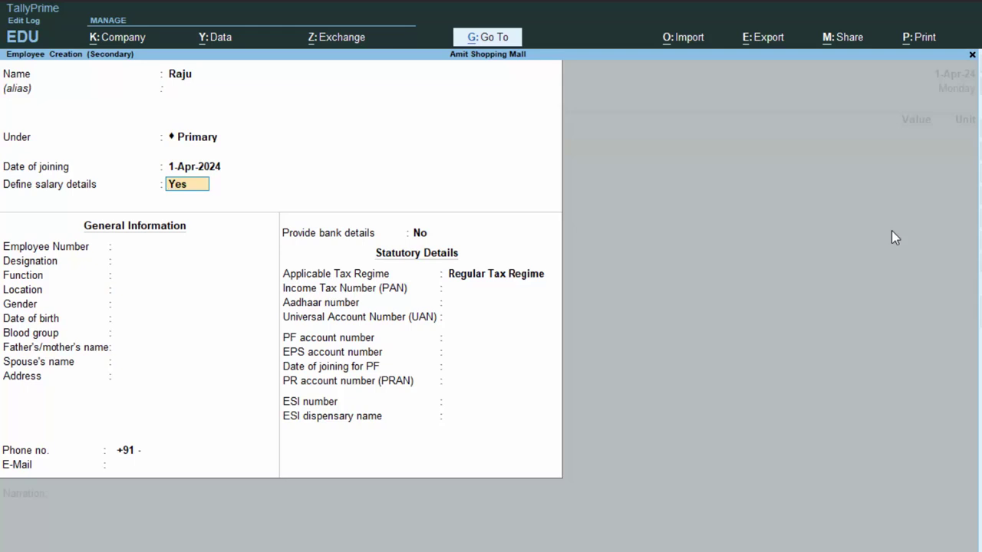
key(Escape)
key(Return)
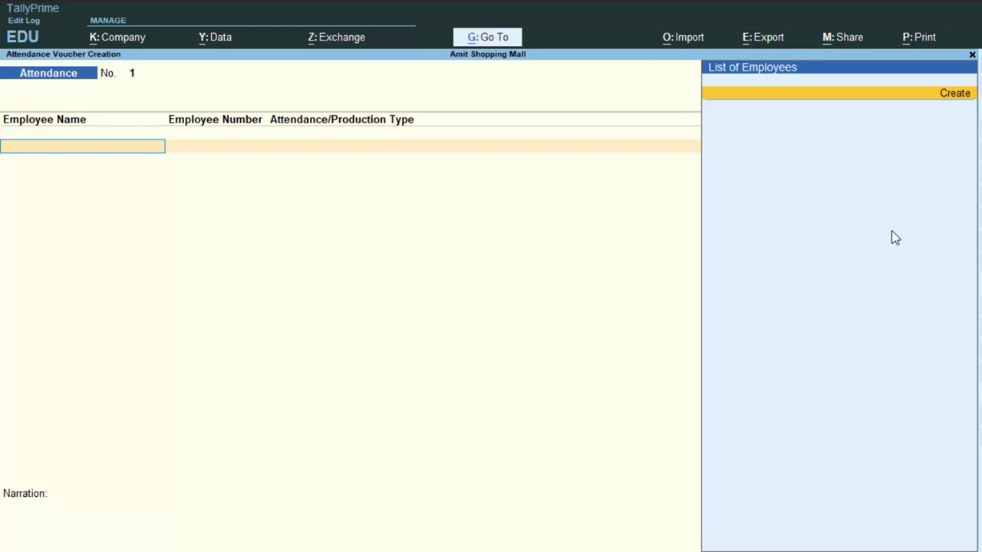
key(Escape)
key(Return)
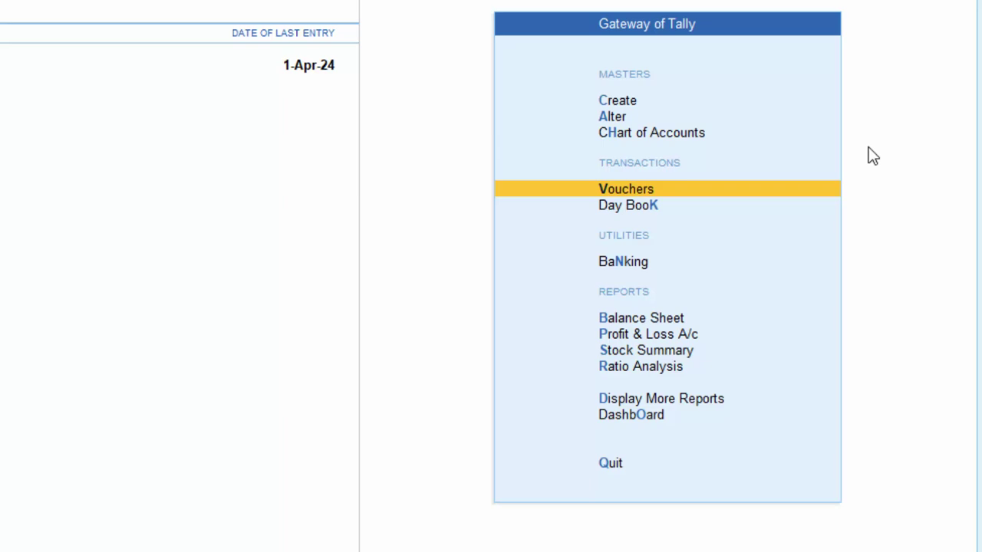
Step: Create employee Raju from the masters list with Define salary details set to Yes
key(Up)
key(Up)
key(Up)
key(Return)
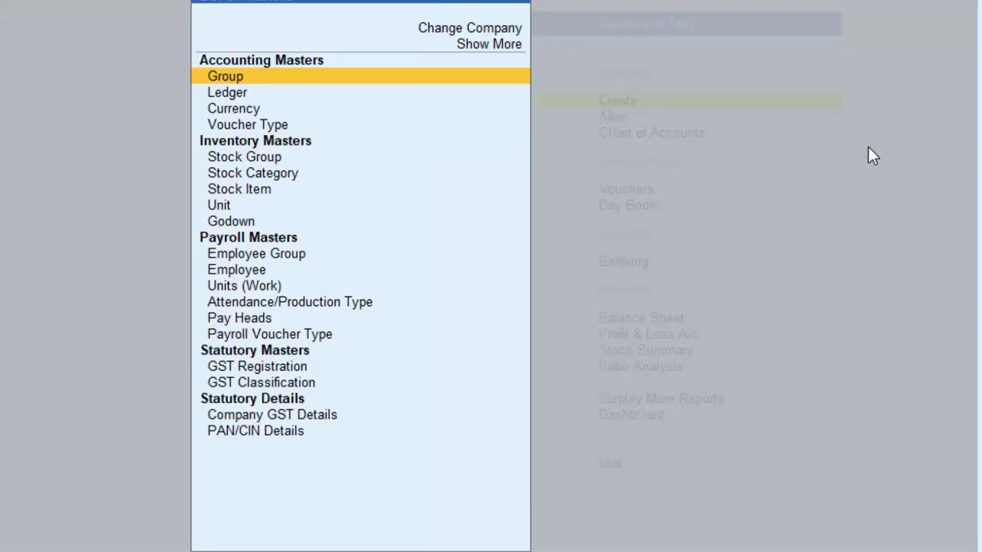
key(Down)
key(Down)
key(Down)
key(Down)
key(Down)
key(Down)
key(Down)
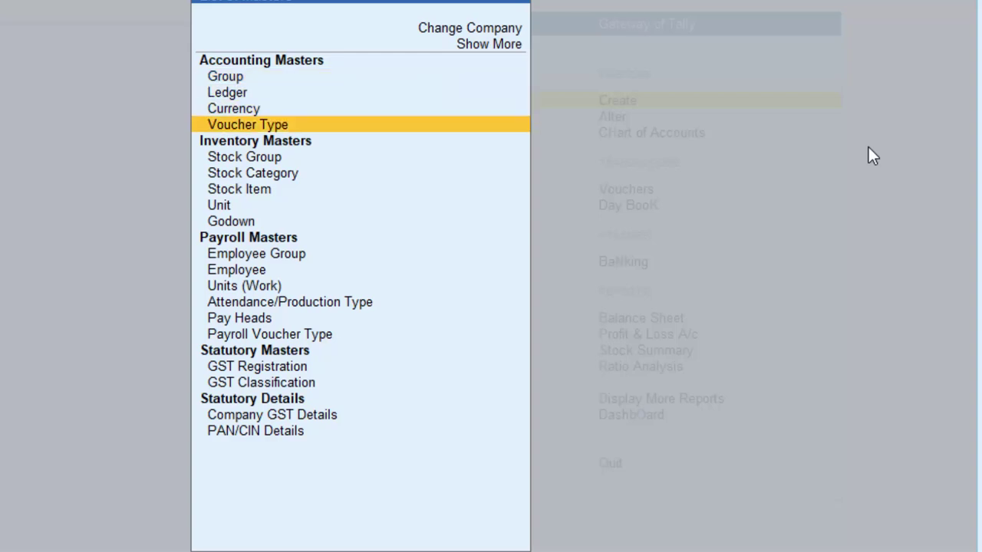
key(Down)
key(Down)
key(Down)
key(Down)
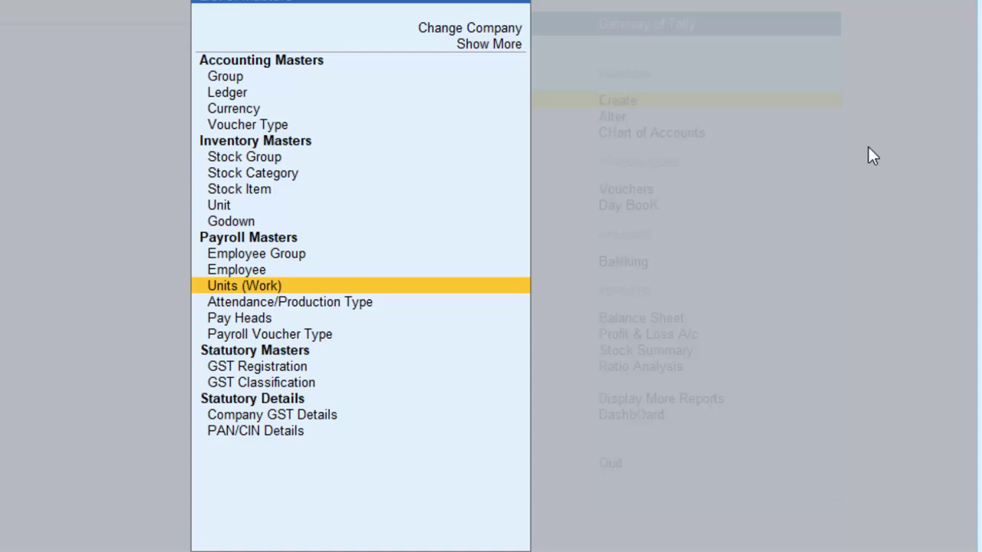
key(Up)
key(Return)
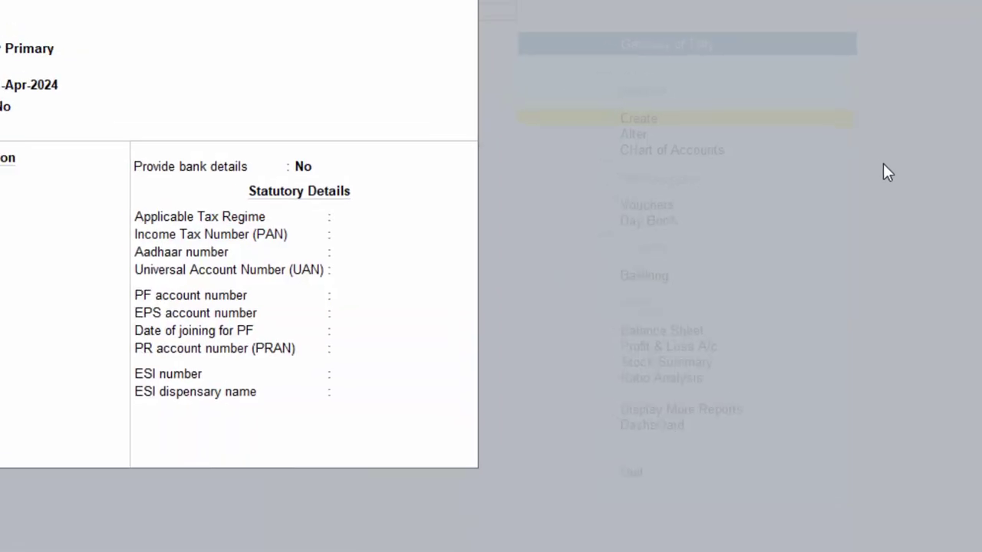
text(Raju)
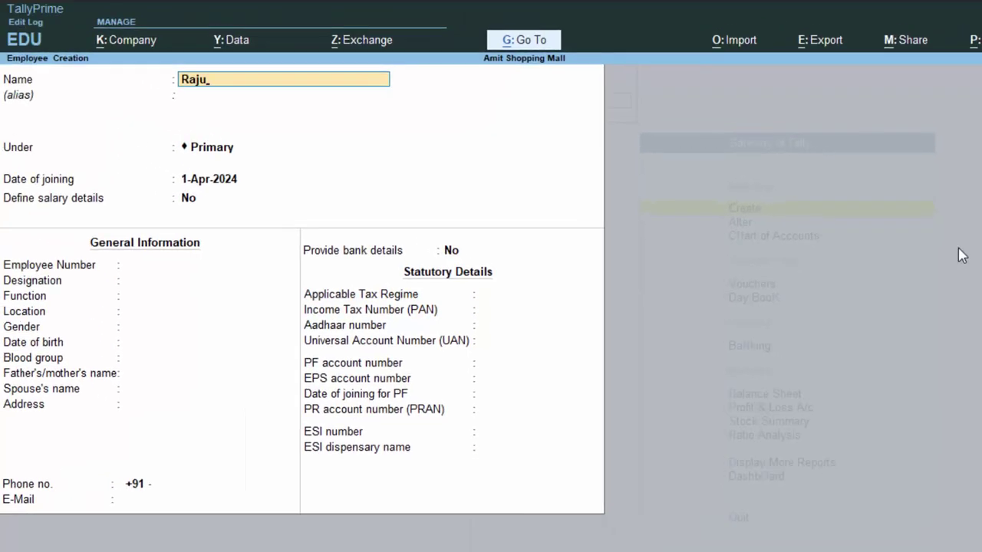
key(Return)
key(Return)
key(Return)
key(Return)
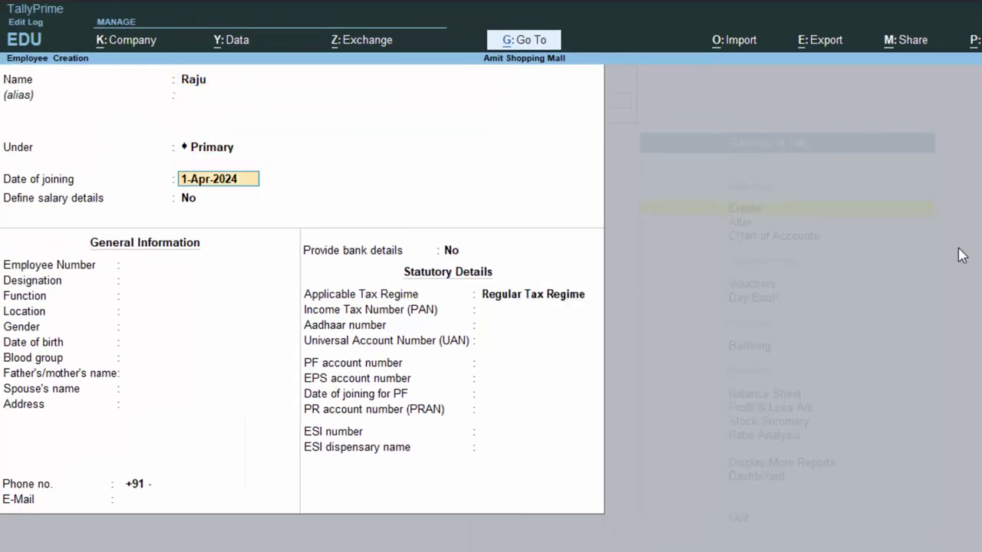
text(y)
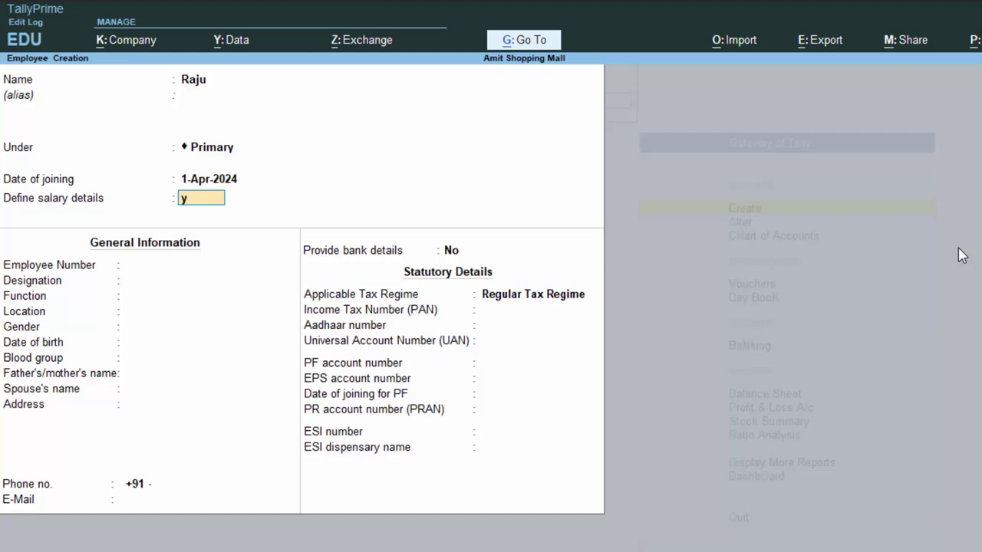
key(Return)
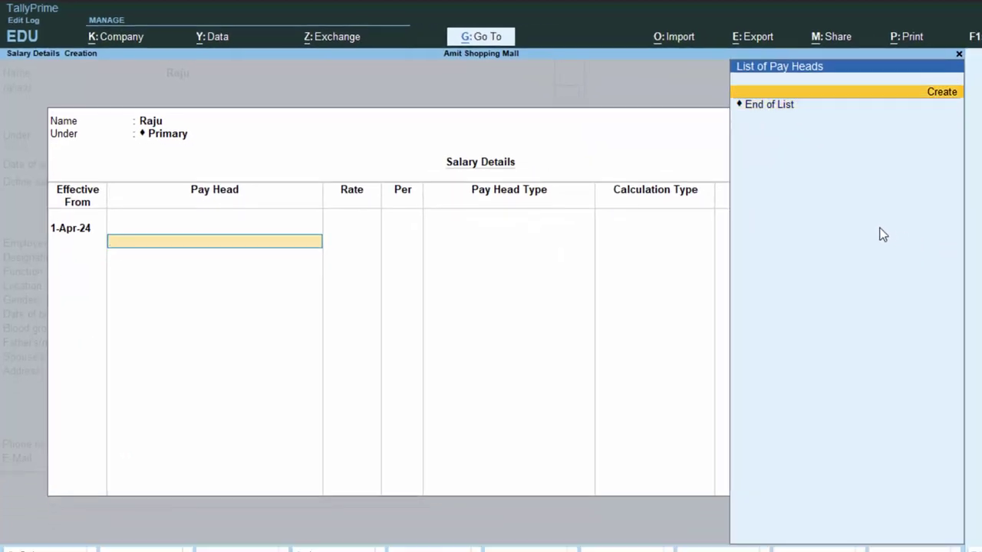
Step: Create a Basic Salary pay head: Earnings for Employees under Indirect Expenses, calculated On Attendance
key(Return)
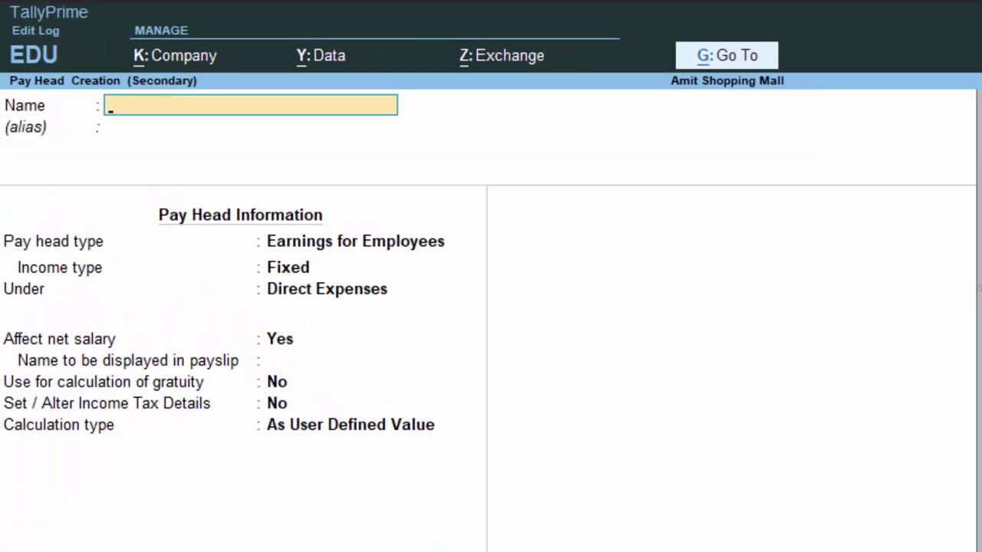
text(Basic Salary)
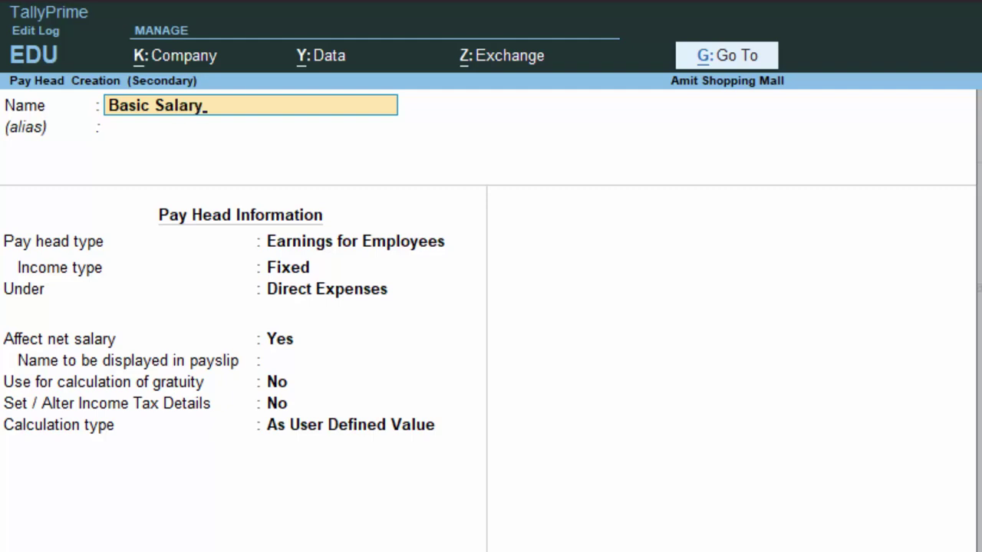
key(Return)
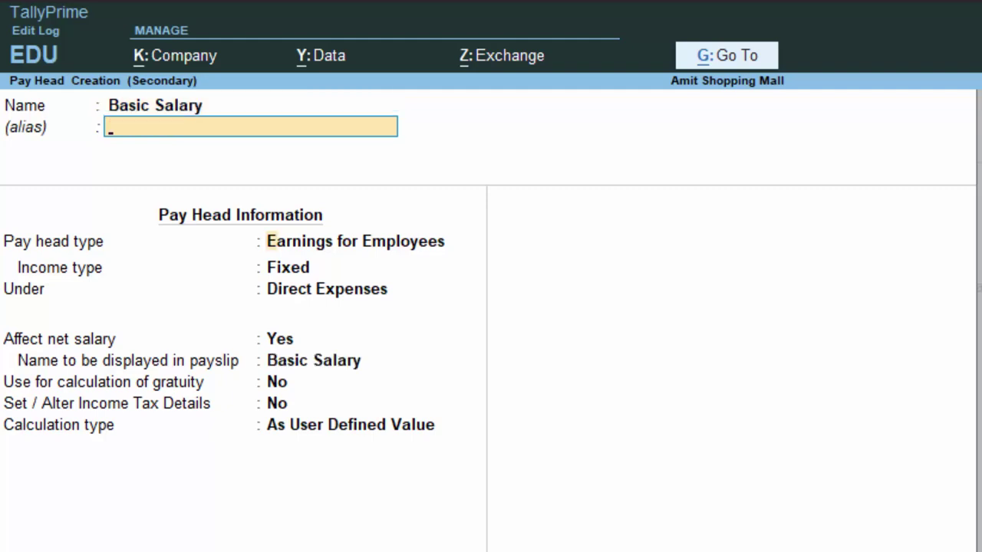
key(Return)
key(Return)
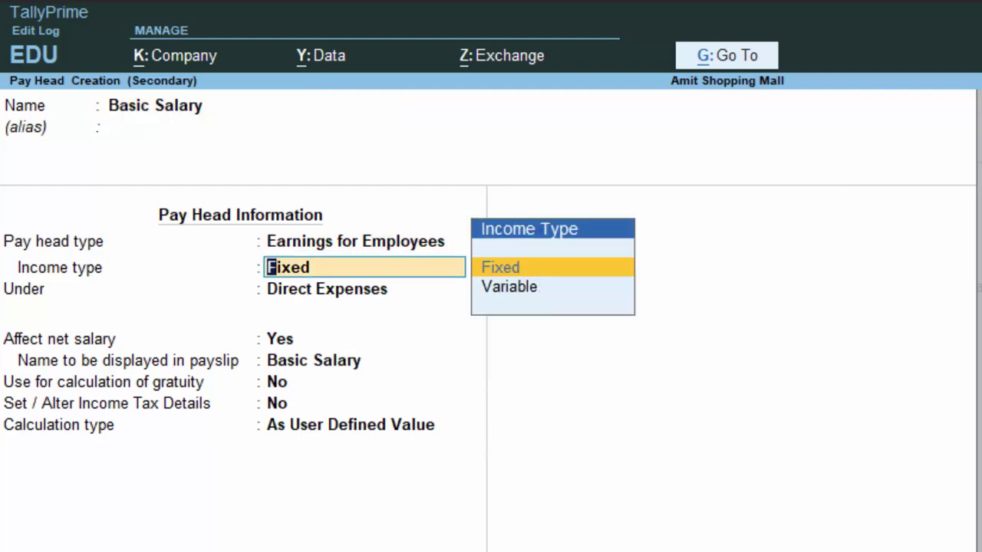
key(Return)
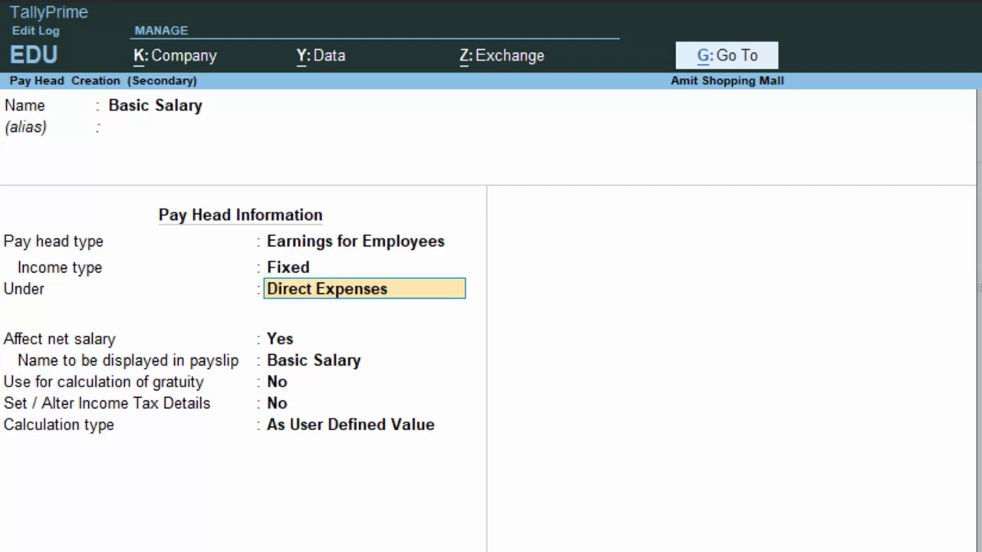
text(i)
key(Return)
key(Return)
key(Return)
key(Return)
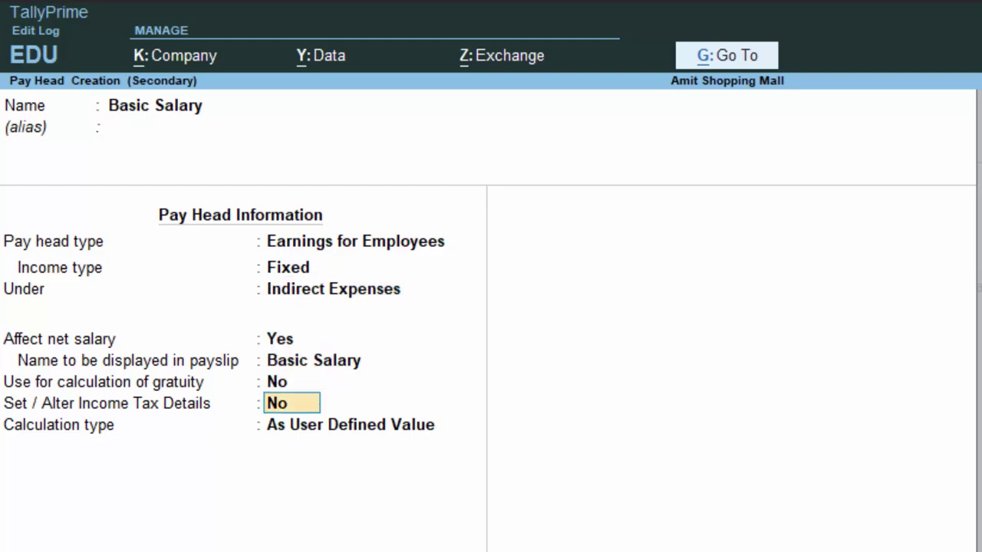
key(Return)
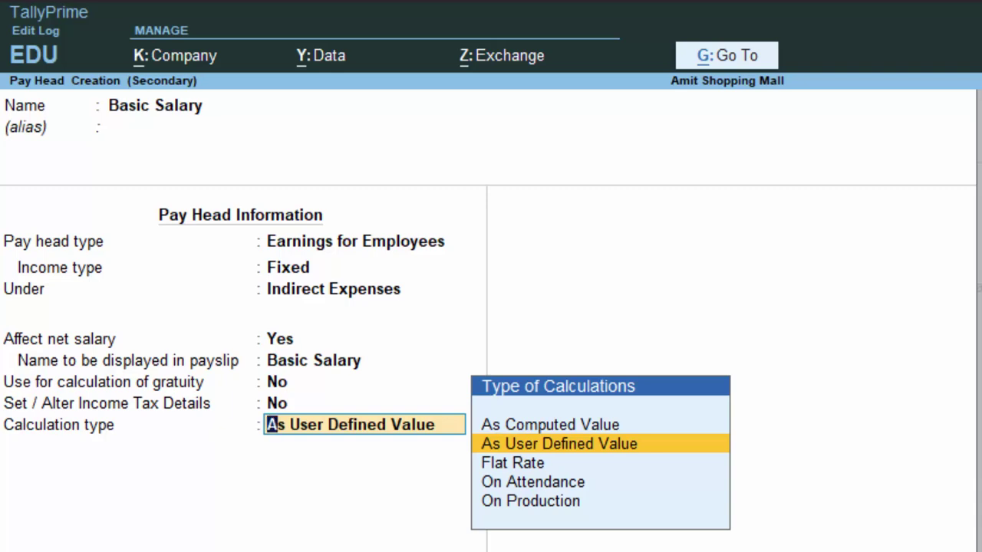
key(Down)
key(Down)
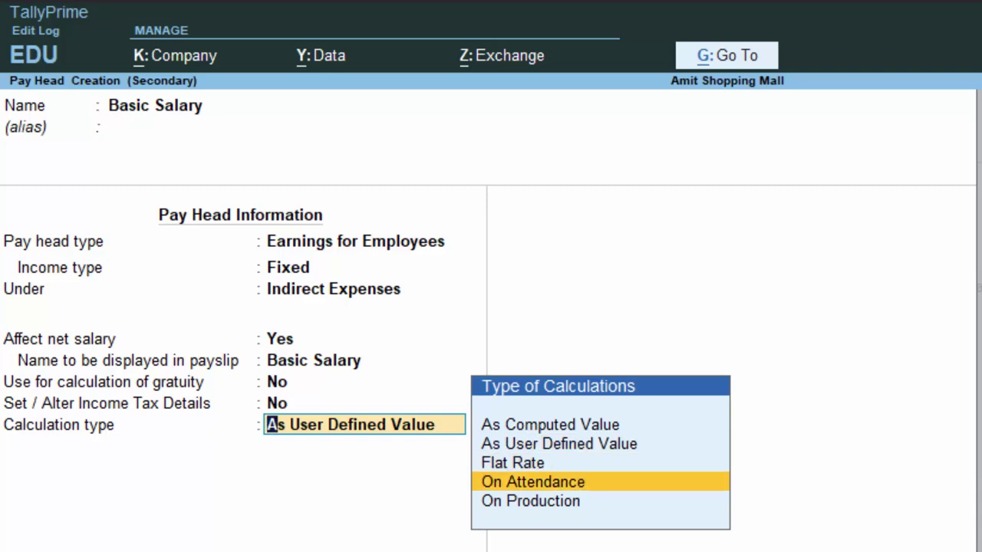
key(Return)
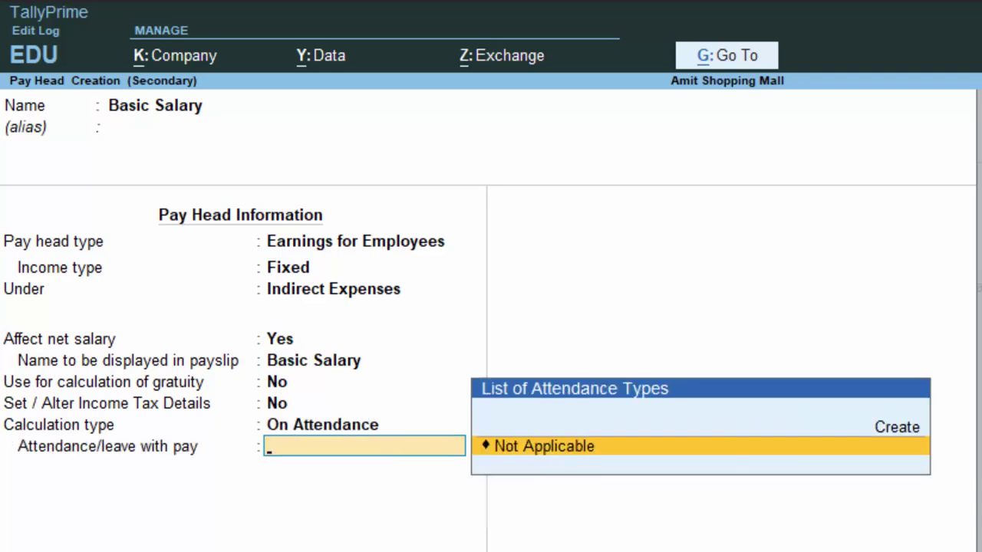
key(Return)
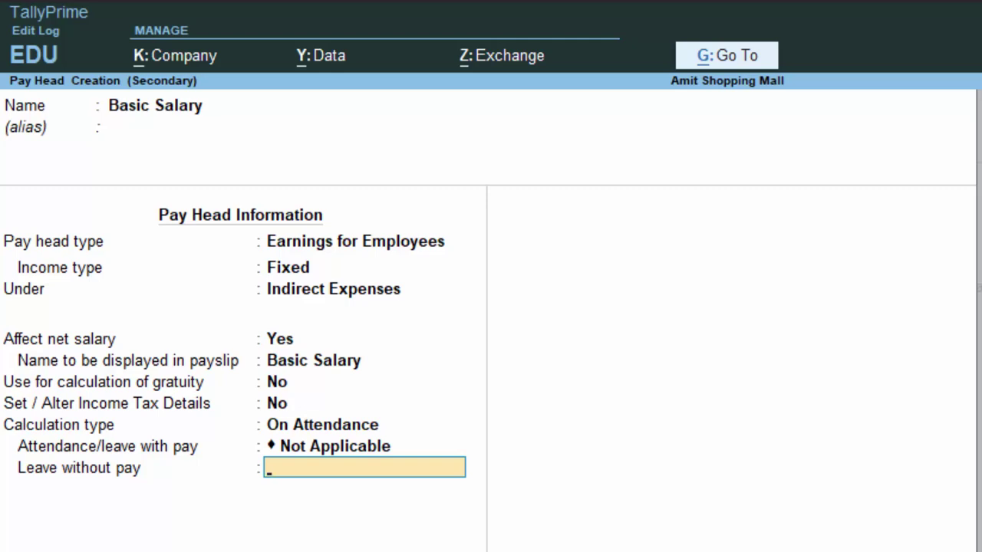
Step: Add a 'Leave' attendance type under Primary; use monthly calendar-period calculation with no rounding
key(alt+c)
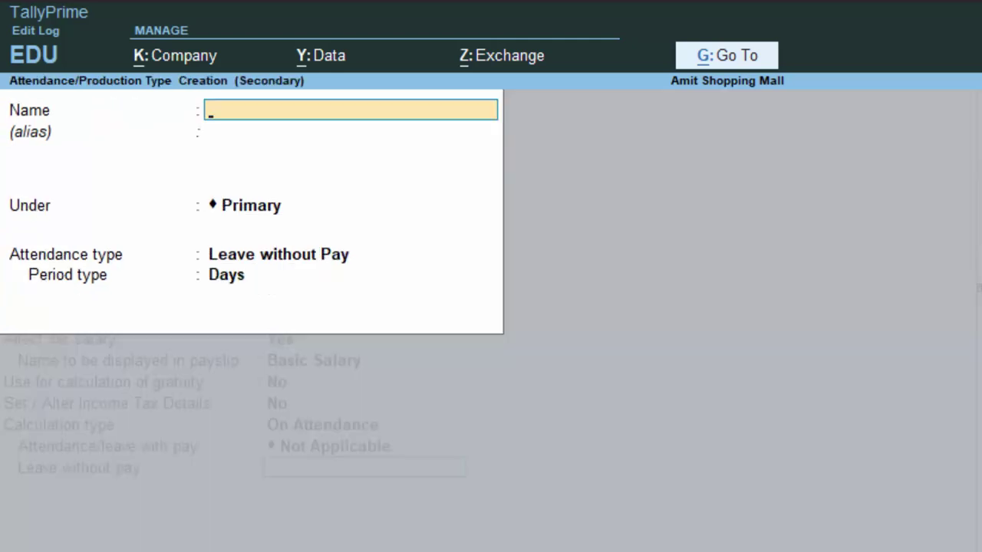
text(Leave)
key(Return)
key(Return)
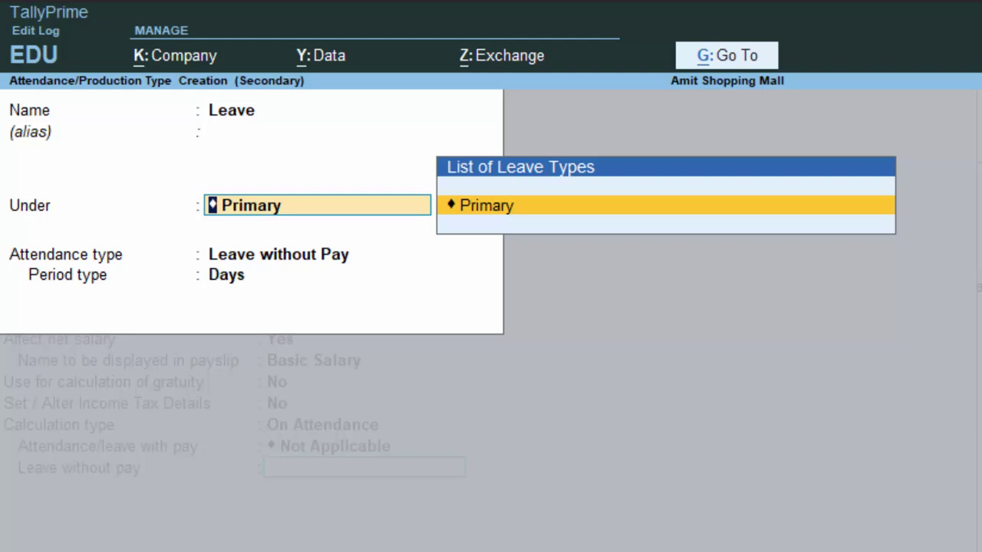
key(Return)
key(Return)
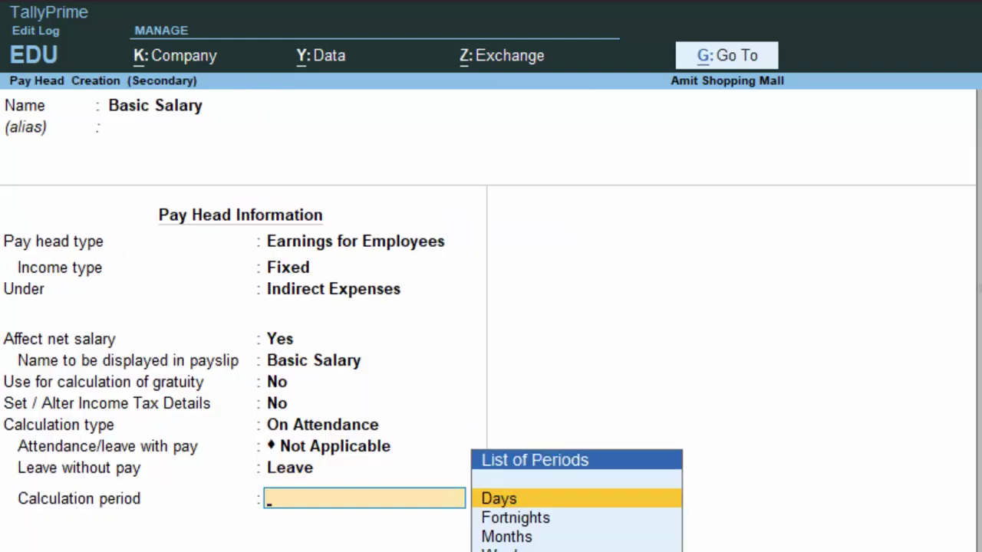
key(Down)
key(Down)
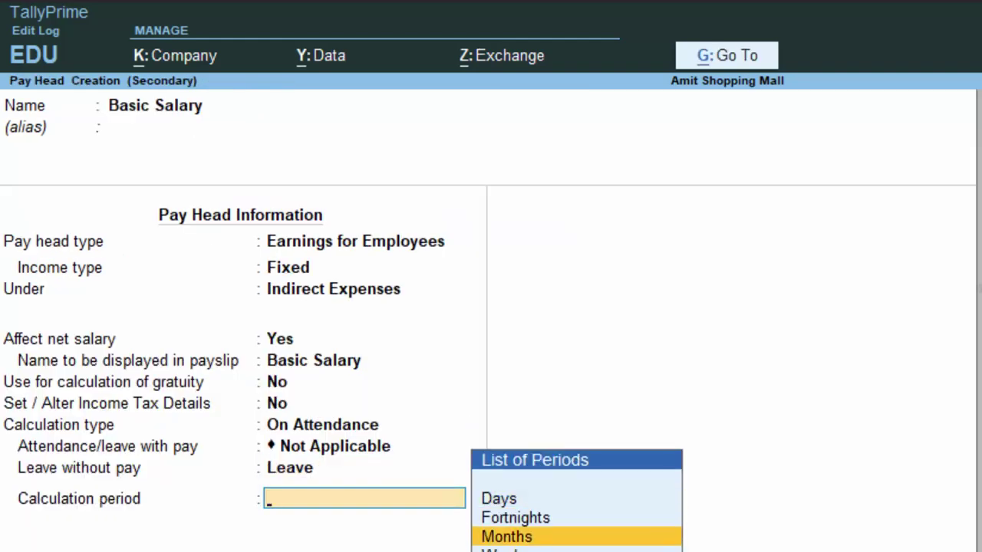
key(Return)
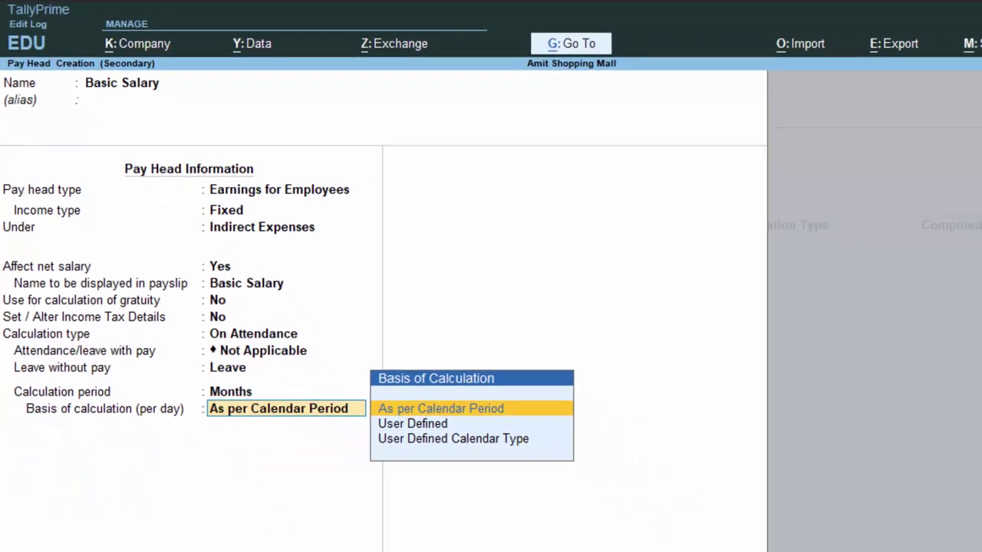
key(Return)
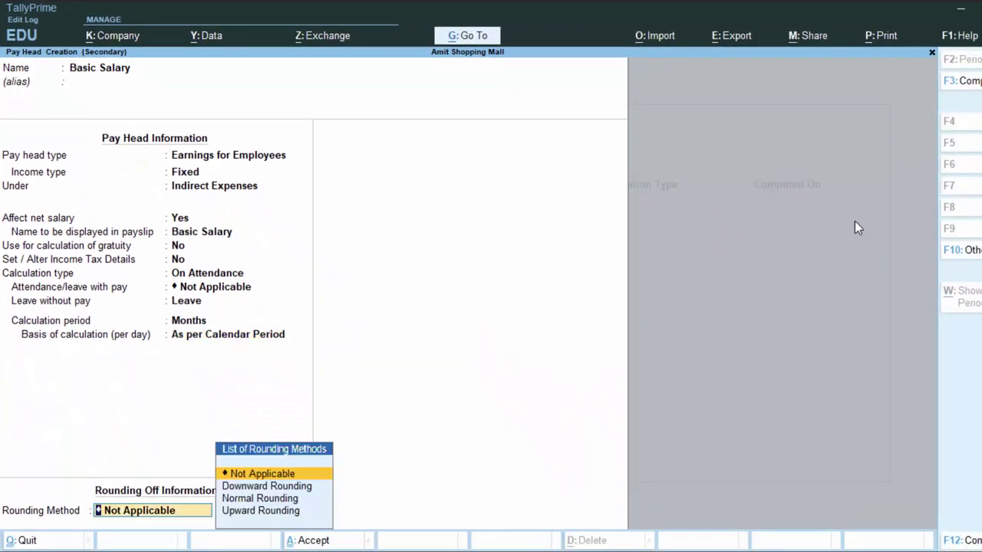
key(Return)
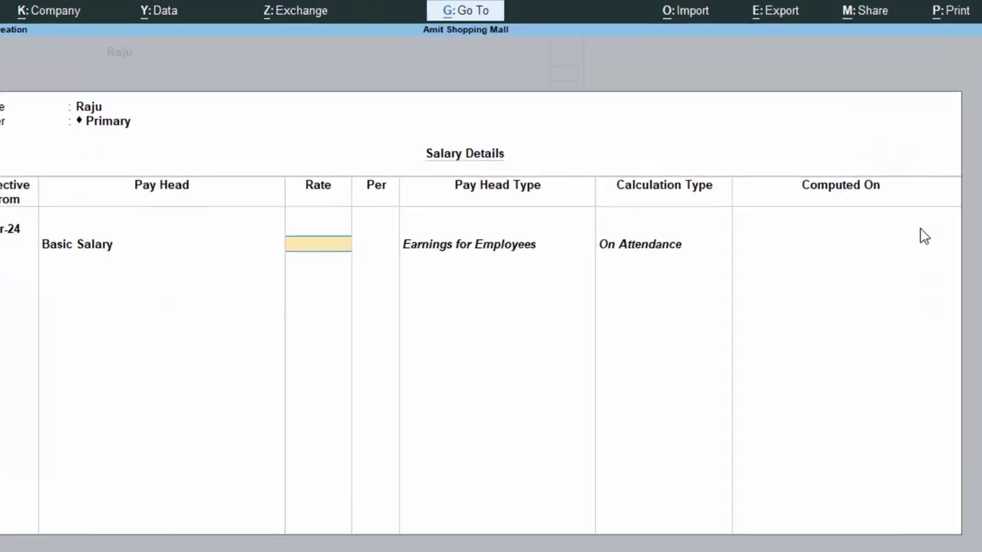
Step: Enter a 15,000 monthly rate for Basic Salary and start another pay head
text(15,00)
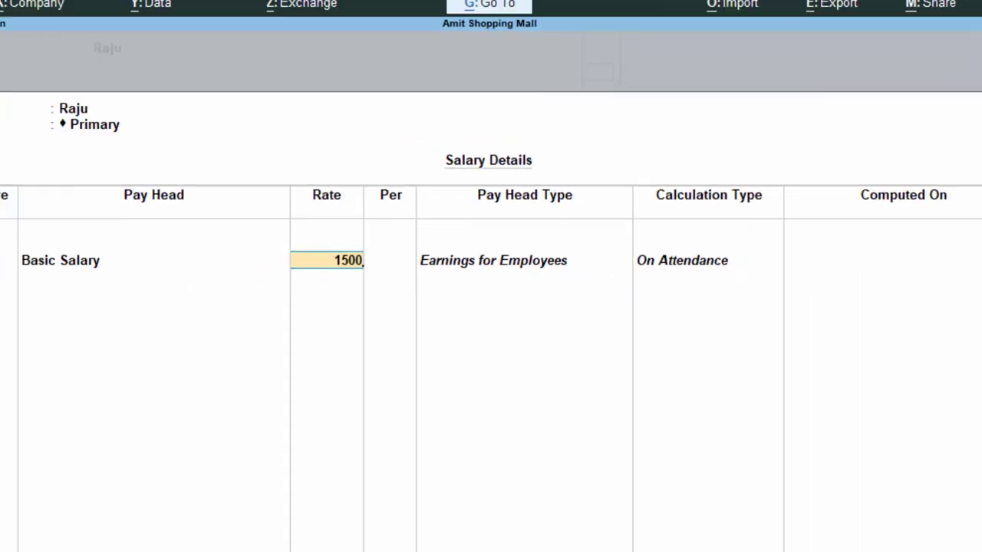
text(0)
key(Return)
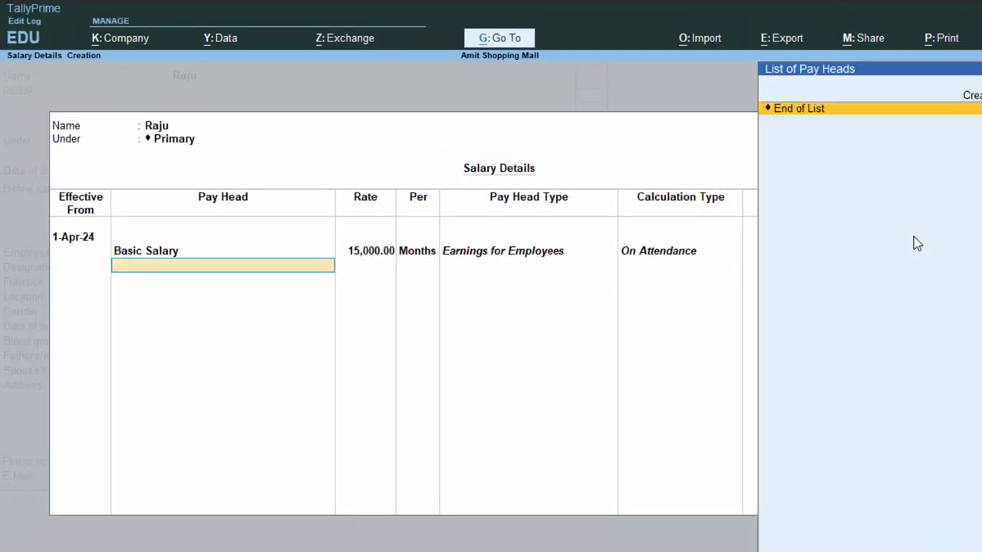
key(Up)
key(Return)
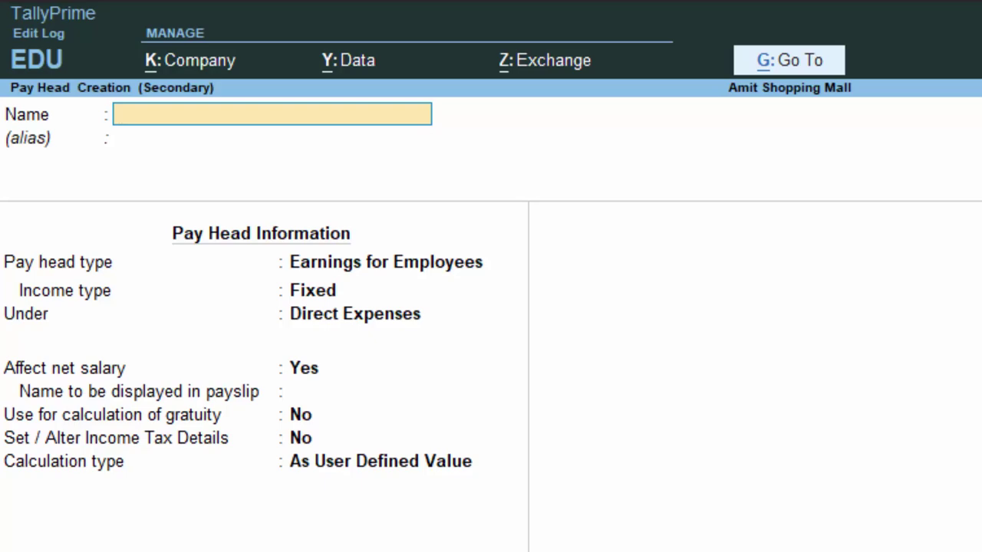
Step: Name the new pay head TA, a fixed employee earning under Indirect Expenses
text(TA)
key(Return)
key(Return)
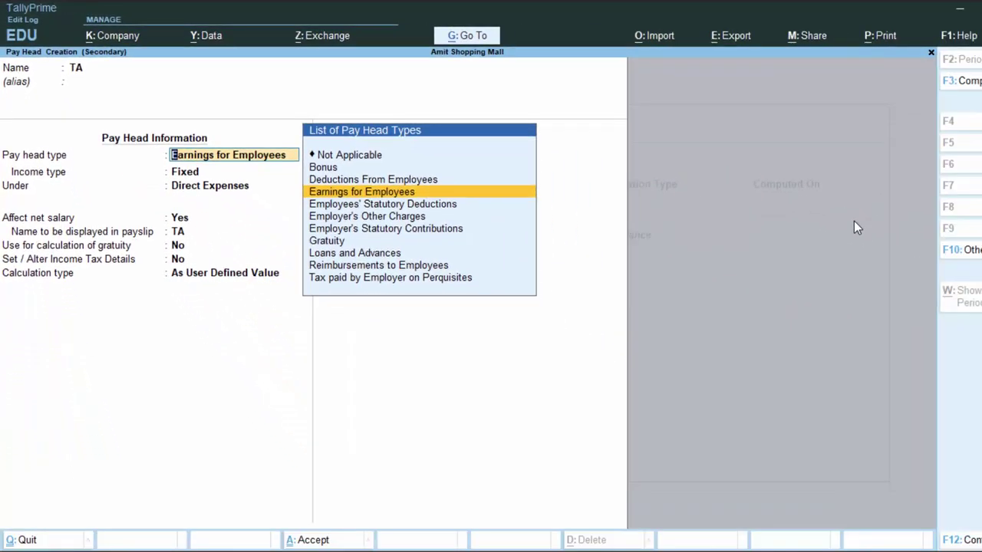
key(Return)
key(Return)
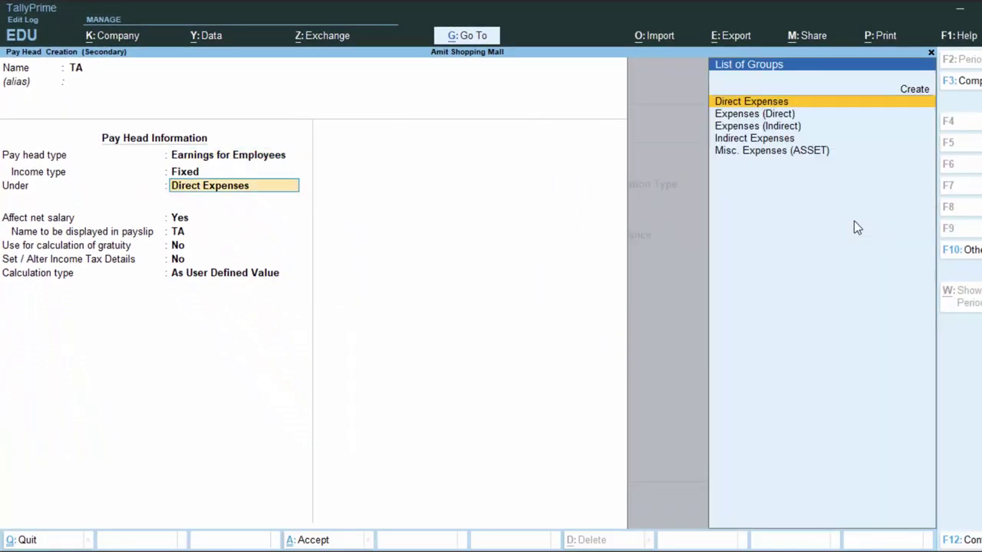
key(Down)
key(Down)
key(Down)
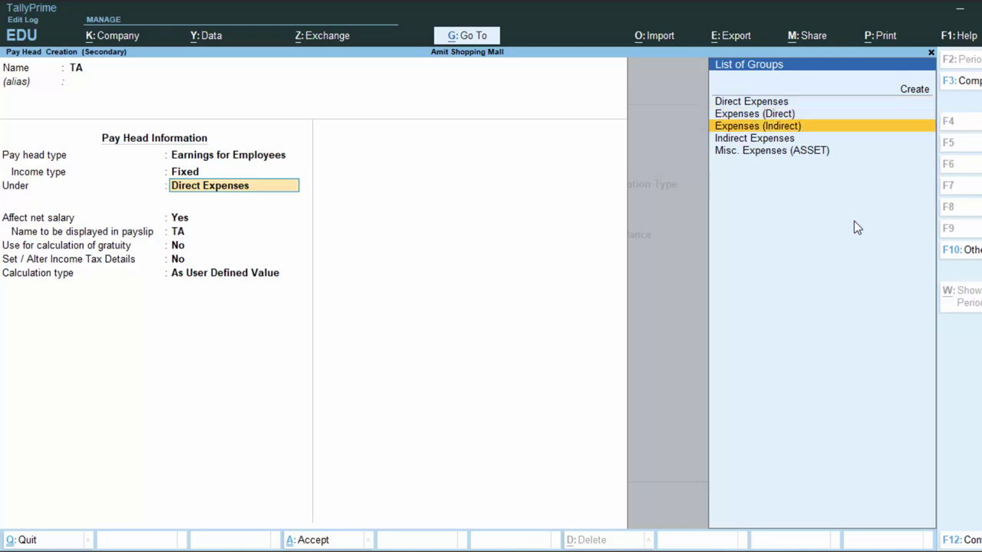
key(Return)
key(Return)
key(Return)
key(Return)
key(Return)
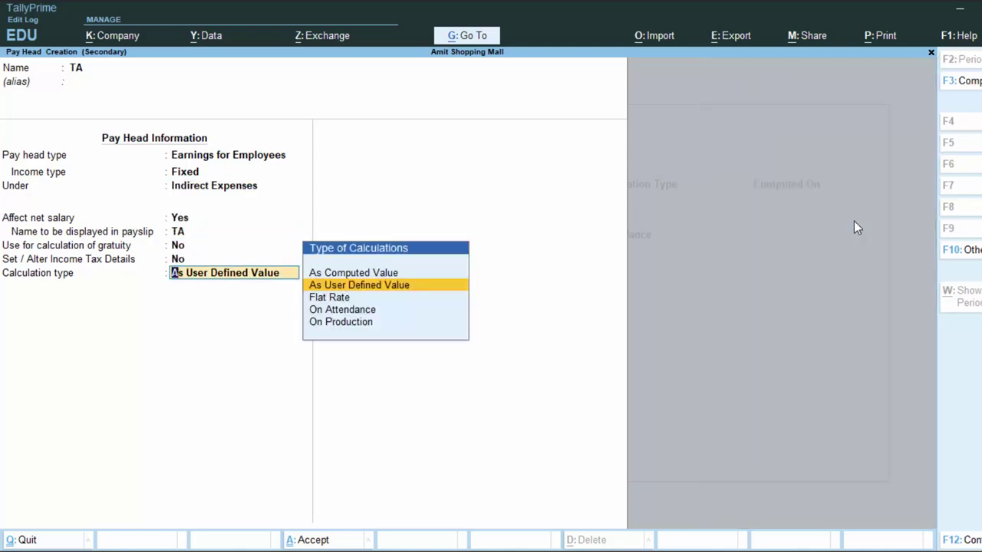
Step: Compute TA As Computed Value with Normal Rounding, on a formula of Basic Salary
key(Up)
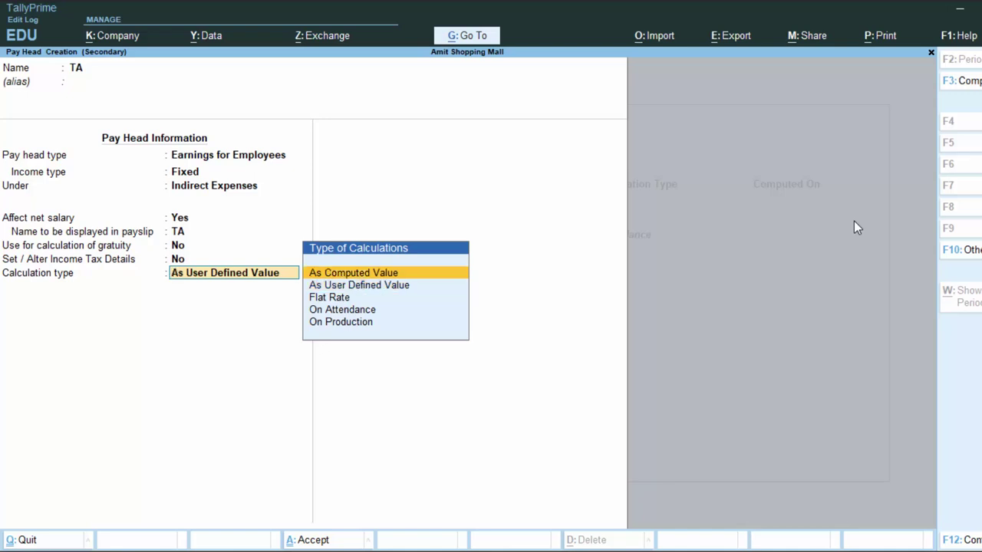
key(Return)
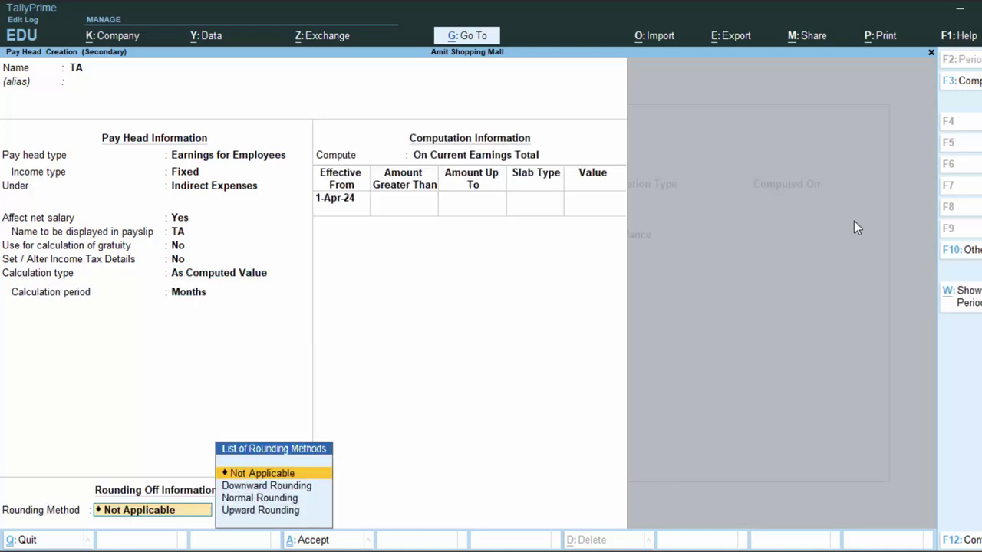
key(Down)
key(Down)
key(Down)
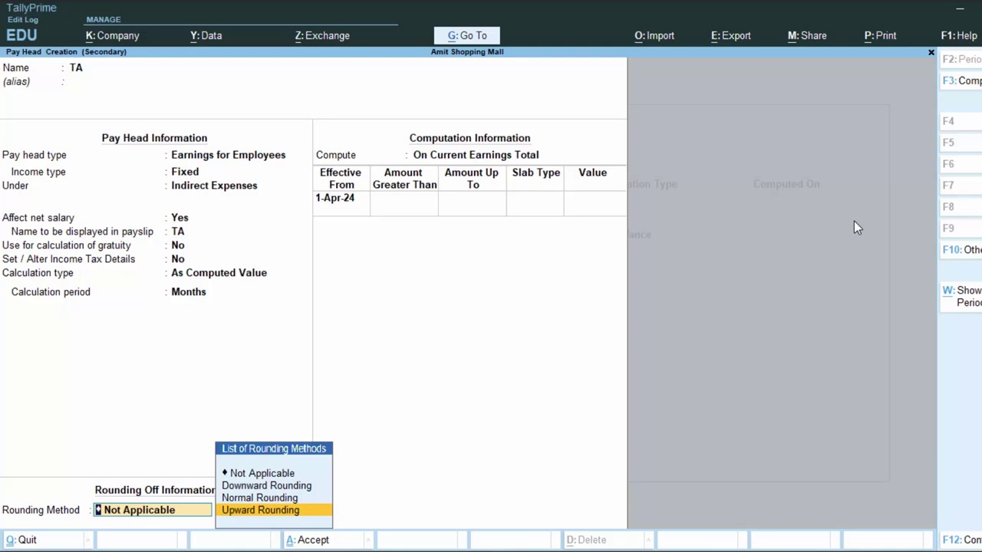
key(Up)
key(Return)
key(Return)
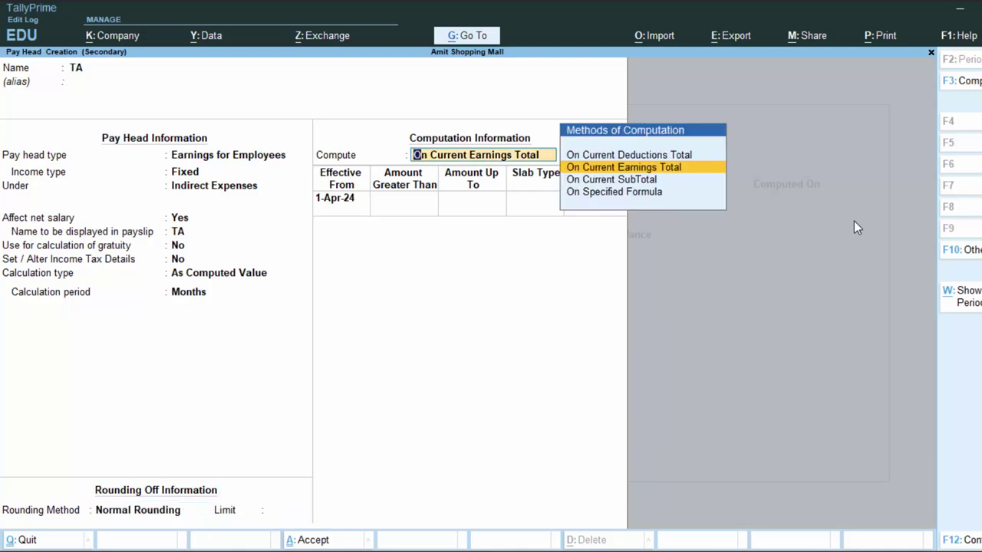
key(Down)
key(Down)
key(Return)
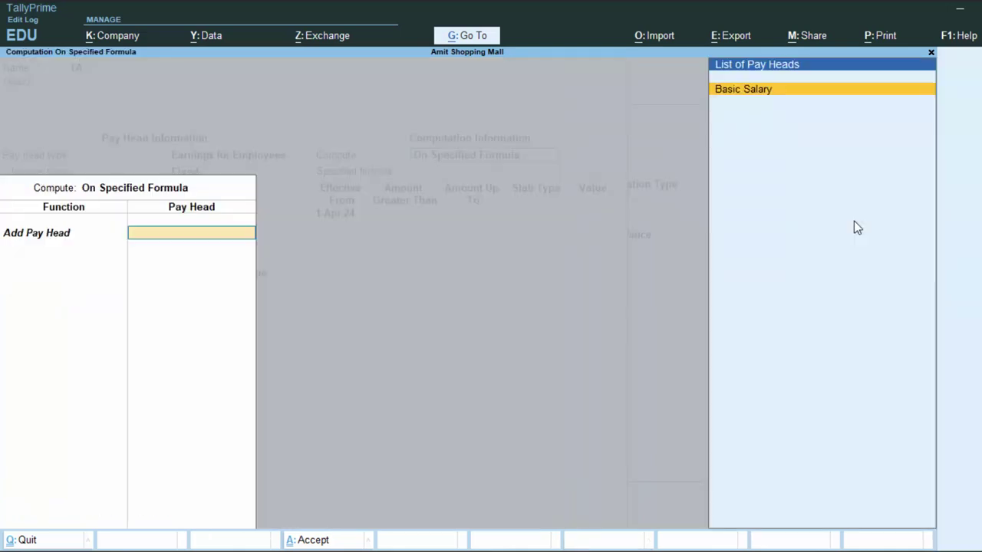
key(Return)
key(Return)
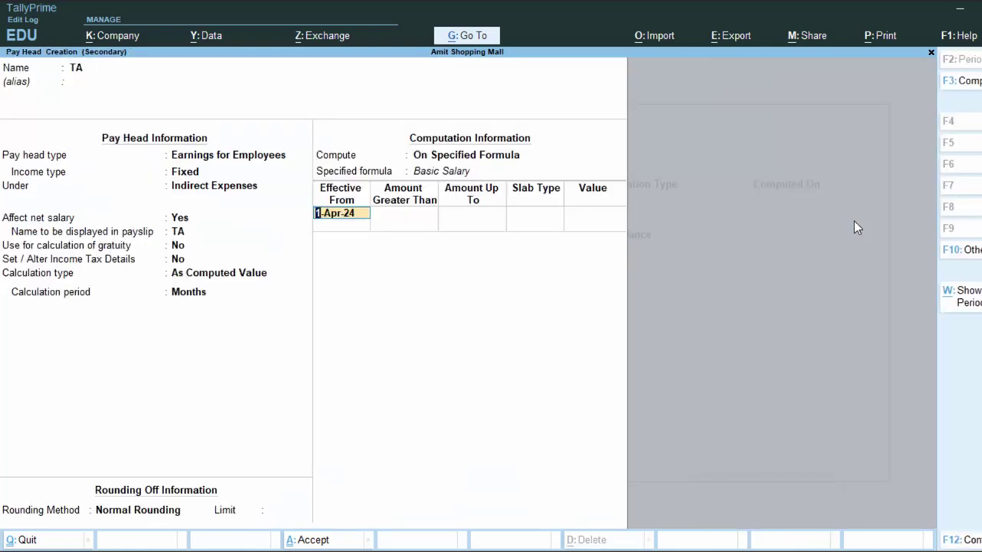
key(Return)
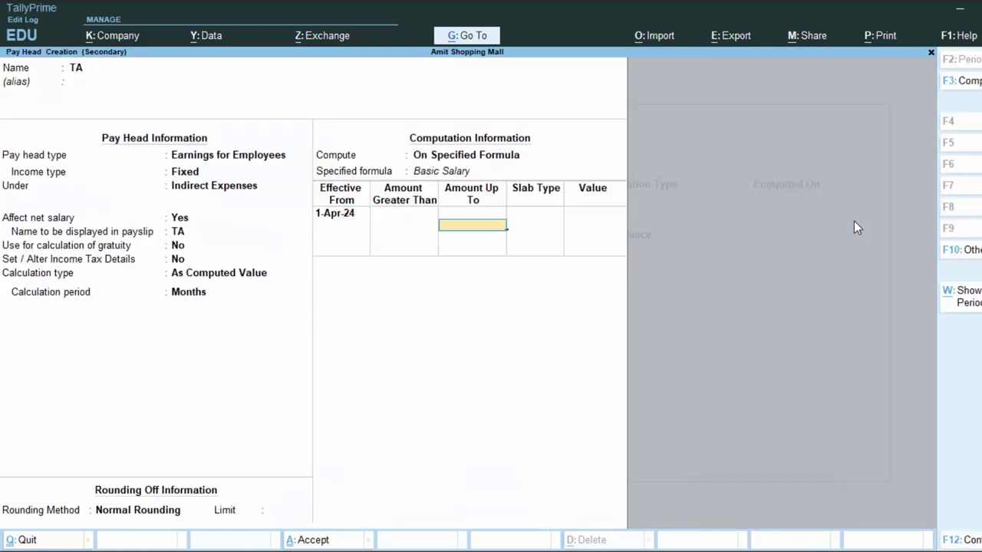
Step: Add TA's first slab: up to 15,000 Basic Salary, fixed value 1,000
text(1)
text(000)
key(BackSpace)
key(BackSpace)
key(BackSpace)
text(5)
key(BackSpace)
text(5000)
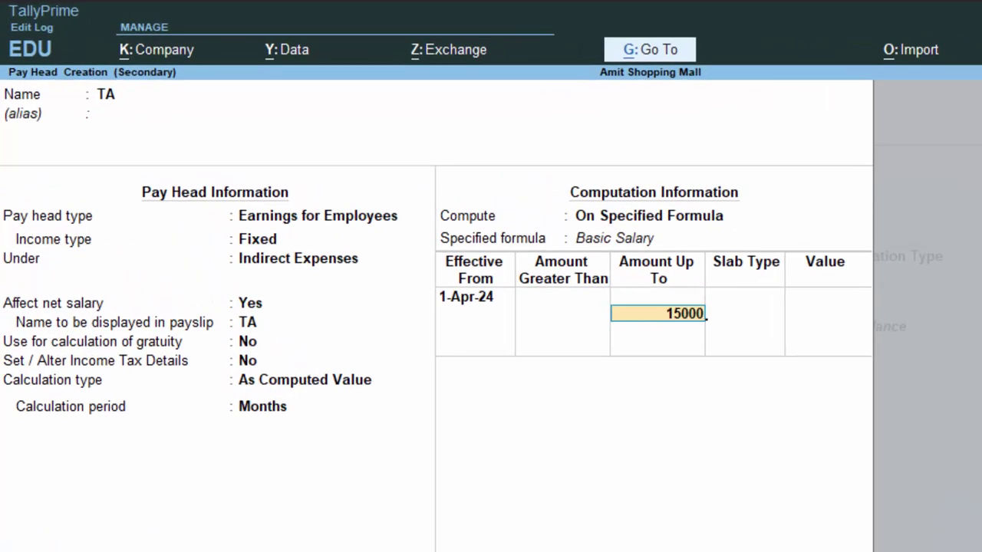
key(Return)
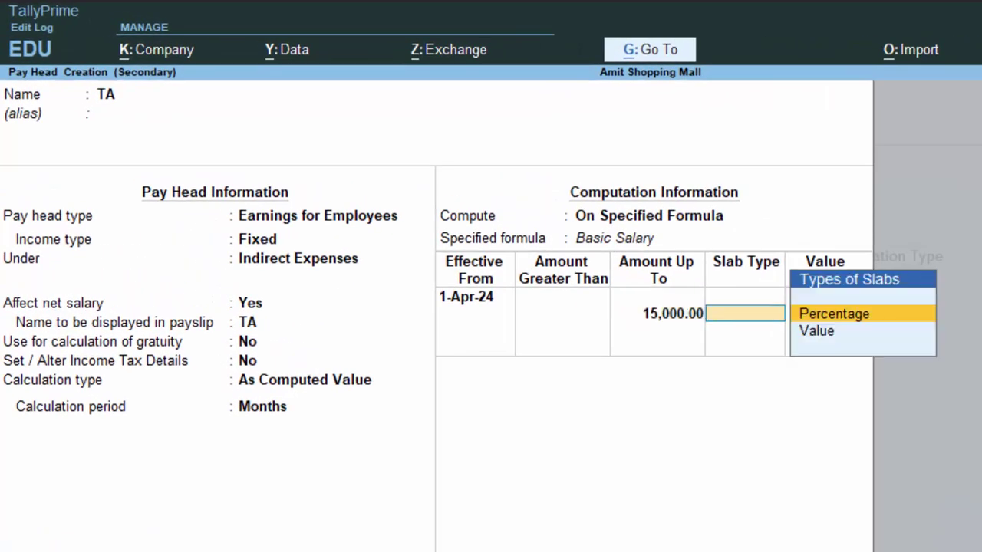
key(Down)
key(Return)
text(1,)
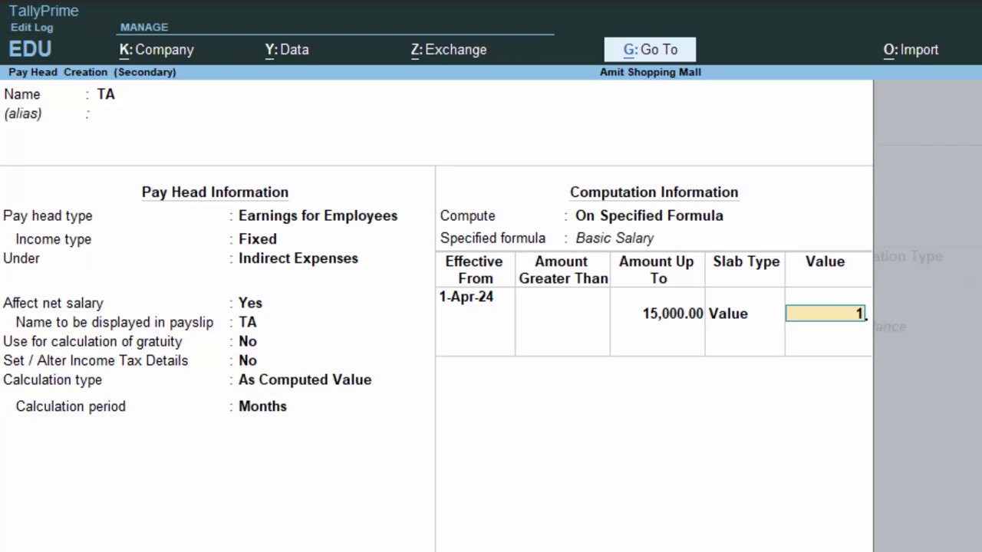
text(000)
key(Return)
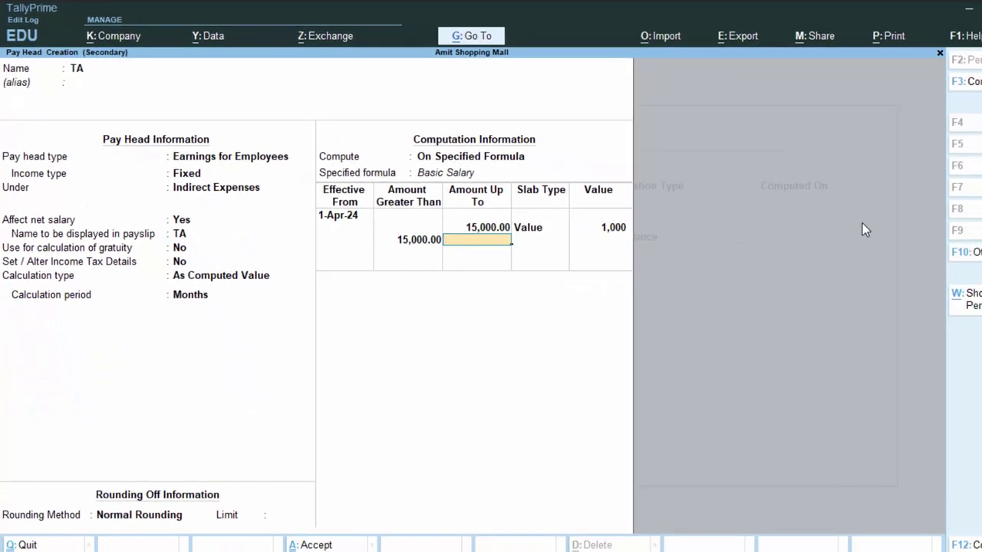
Step: Add the second slab: up to 25,000, fixed value 1,200
text(25000)
key(Return)
key(Return)
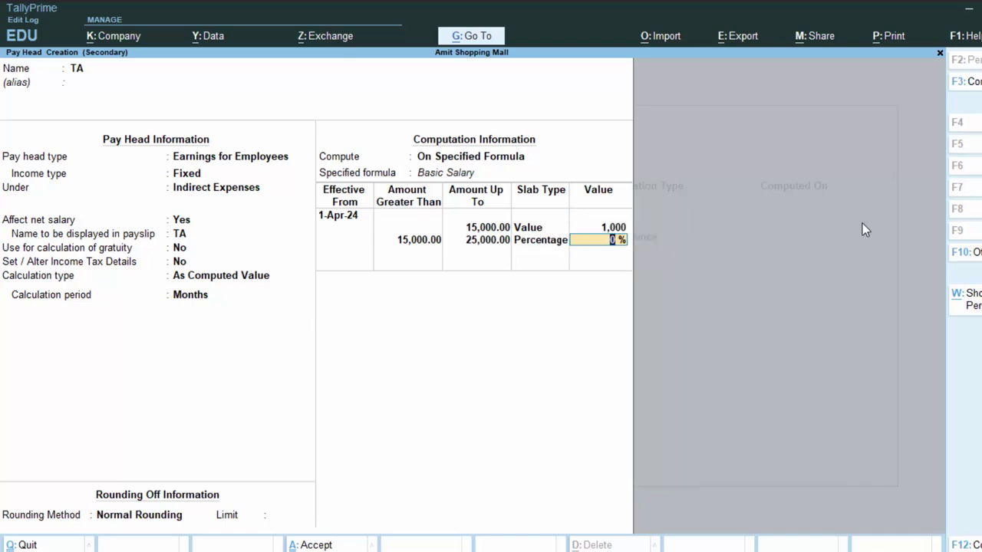
key(BackSpace)
key(Down)
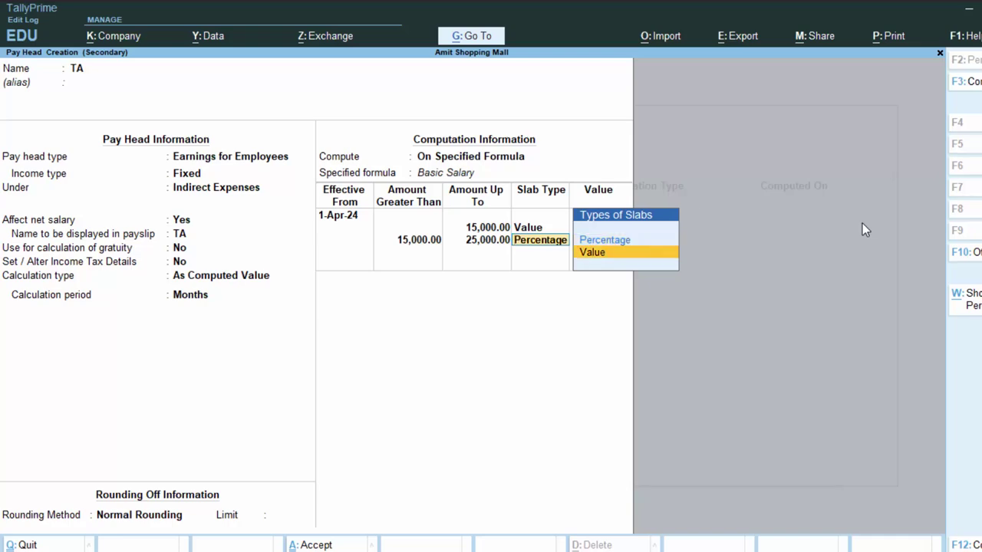
key(Return)
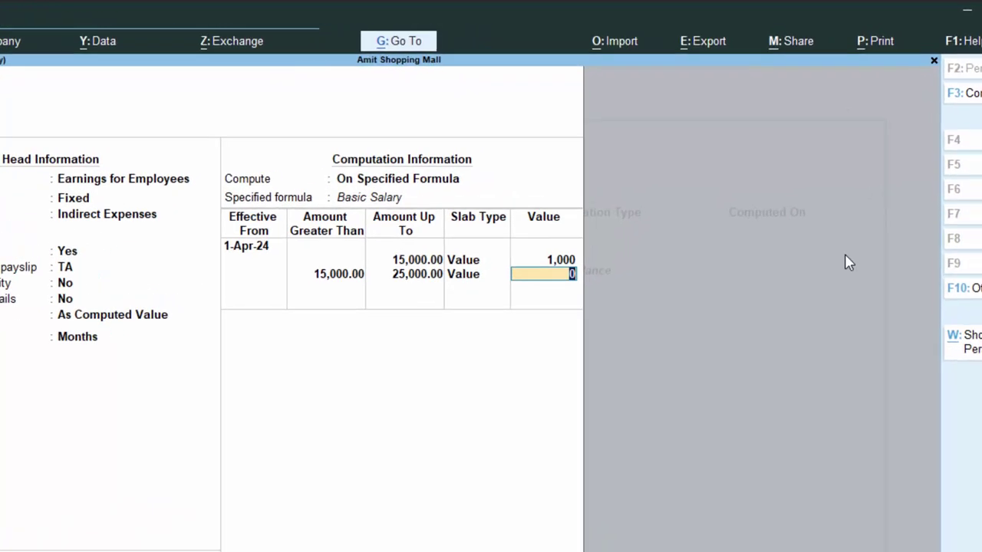
text(1200)
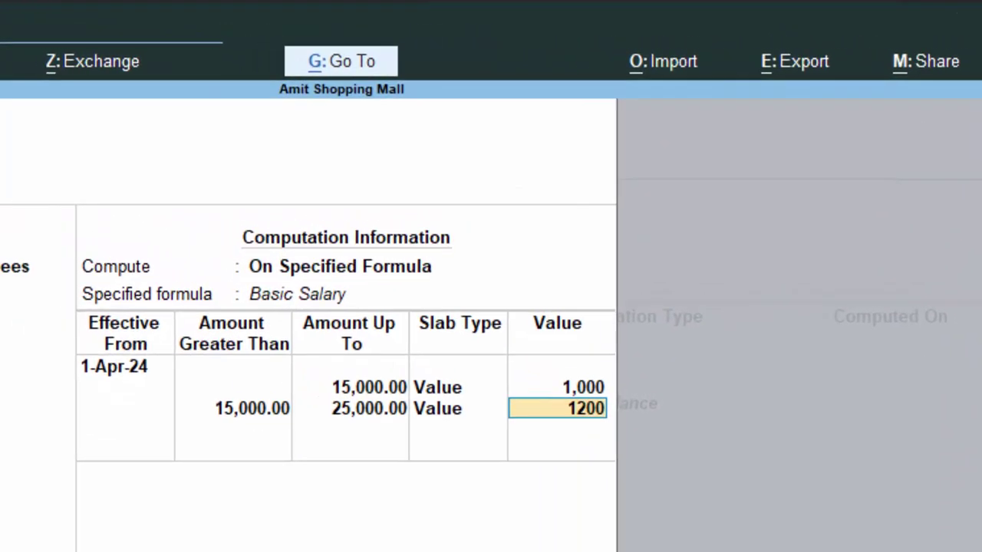
key(Return)
Step: Set the open-ended last slab to a fixed value of 2,500
key(Return)
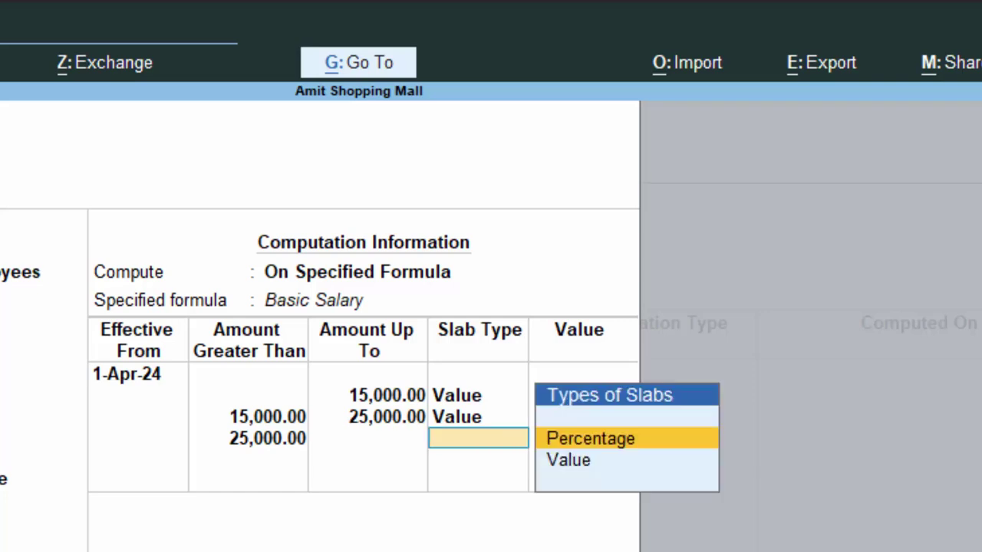
key(Down)
key(Return)
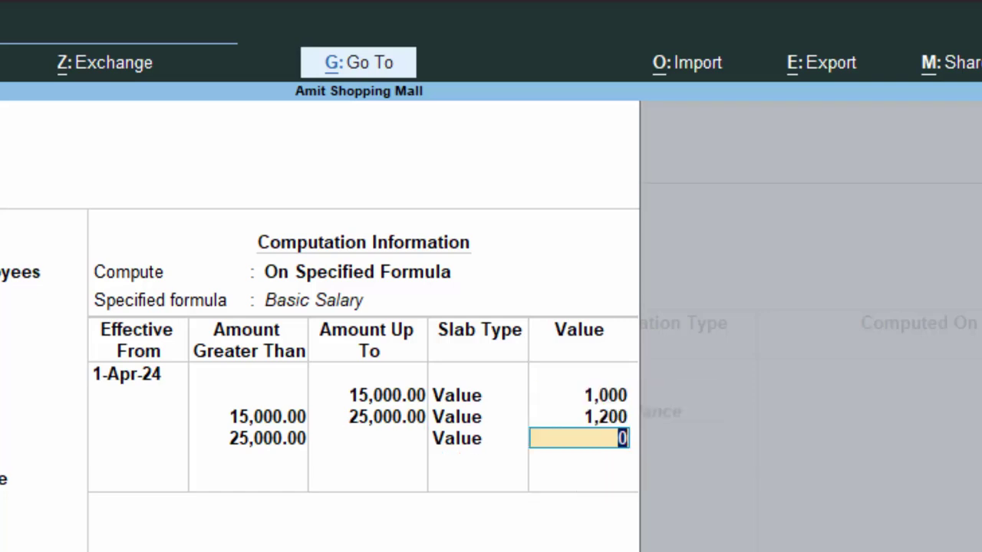
text(2,5)
text(00)
key(Return)
key(Return)
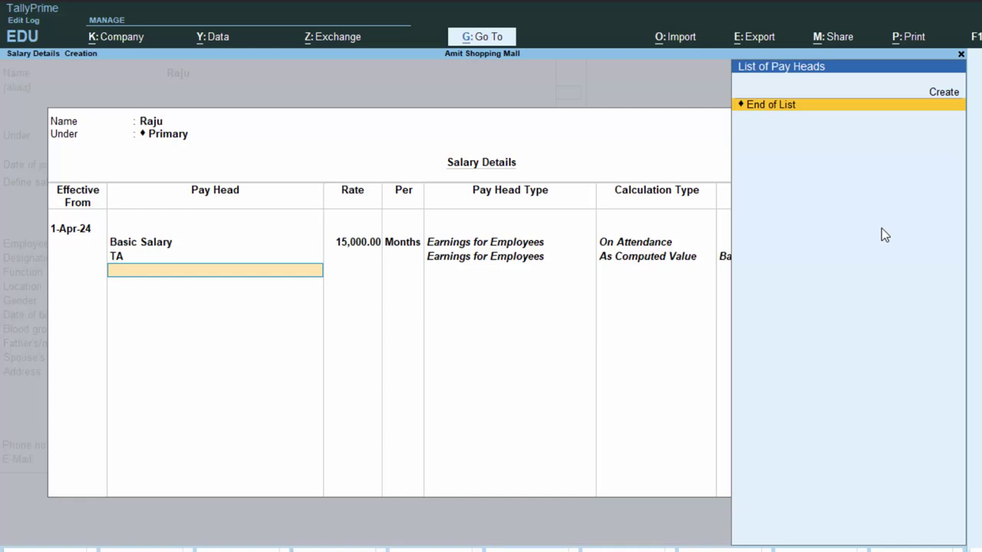
Step: Redo the employee's salary details as Basic Salary 15,000 per month plus TA
key(Escape)
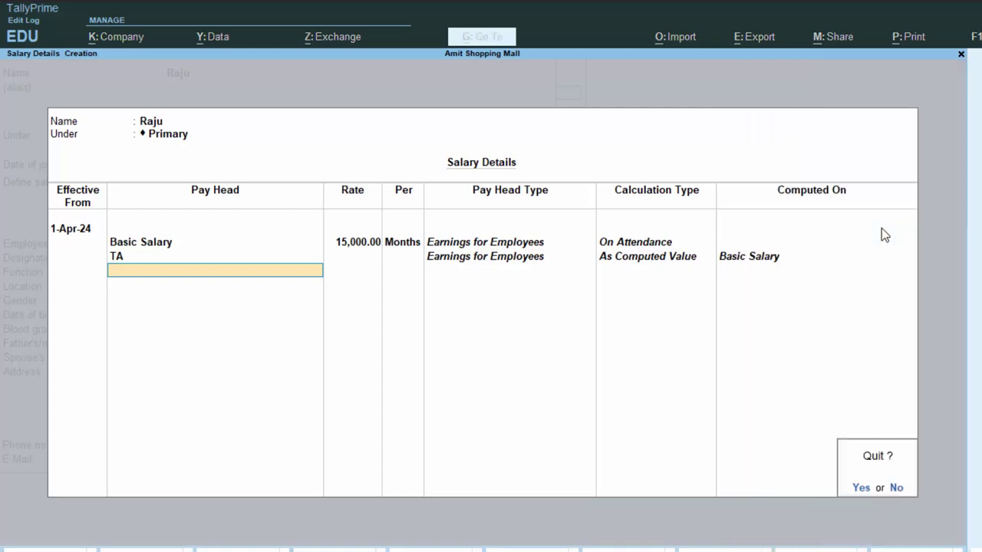
key(y)
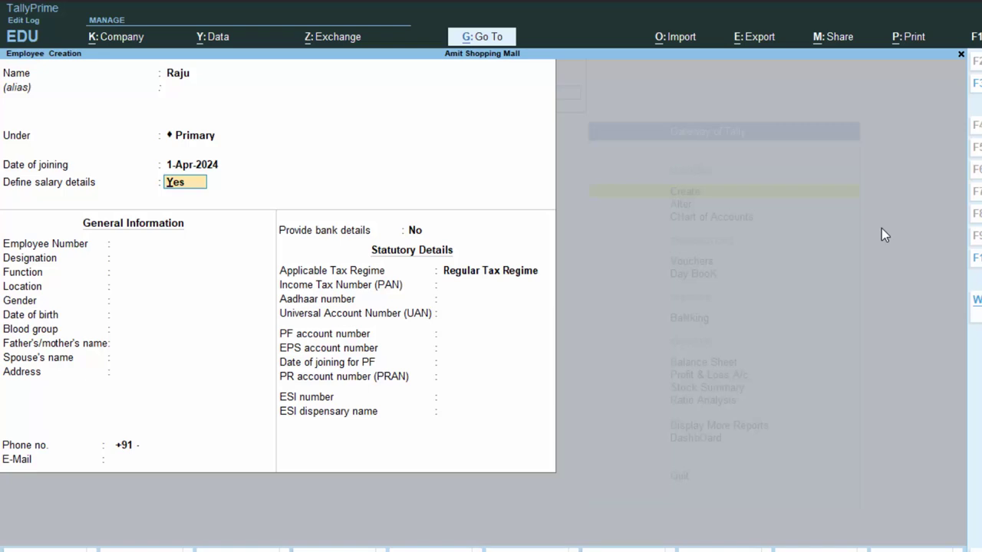
key(Return)
key(Down)
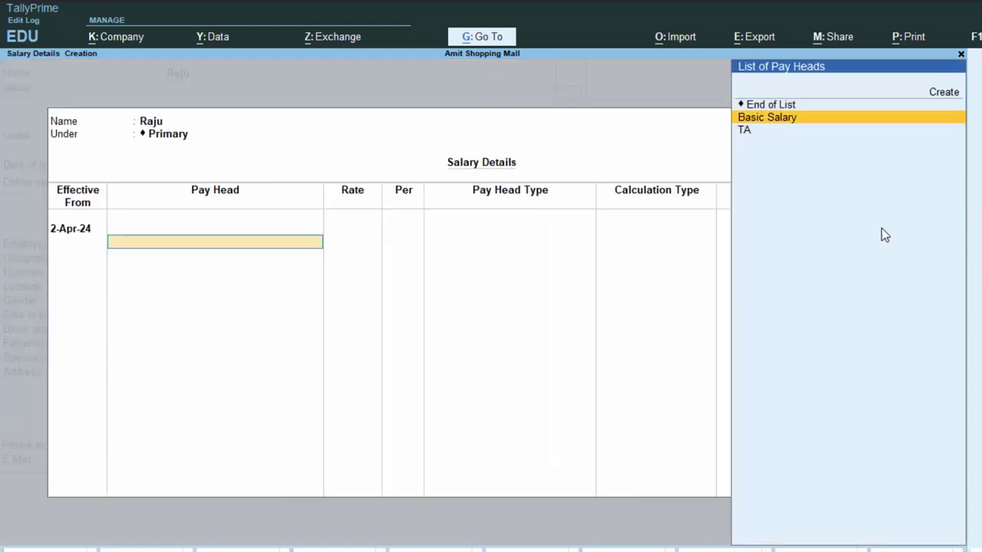
key(Return)
text(15000)
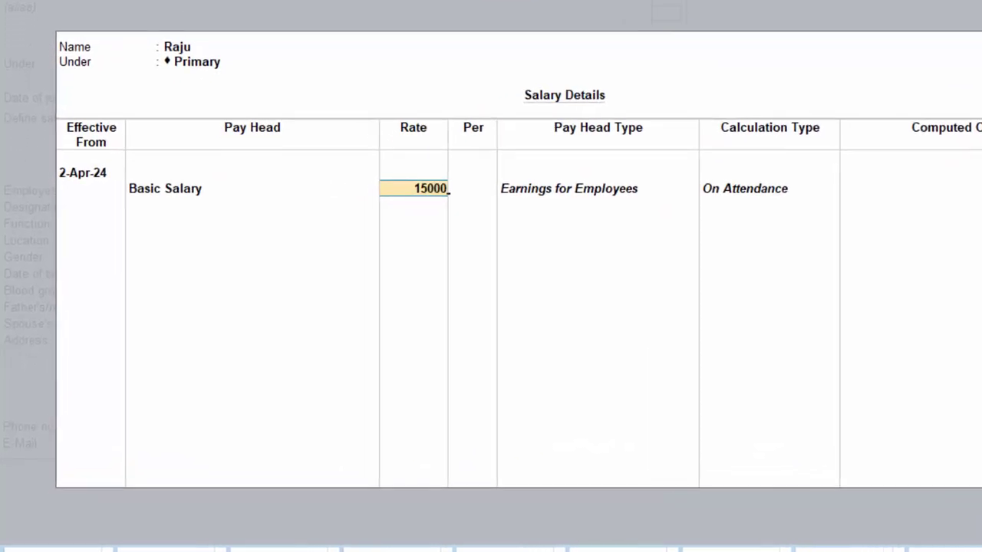
key(Return)
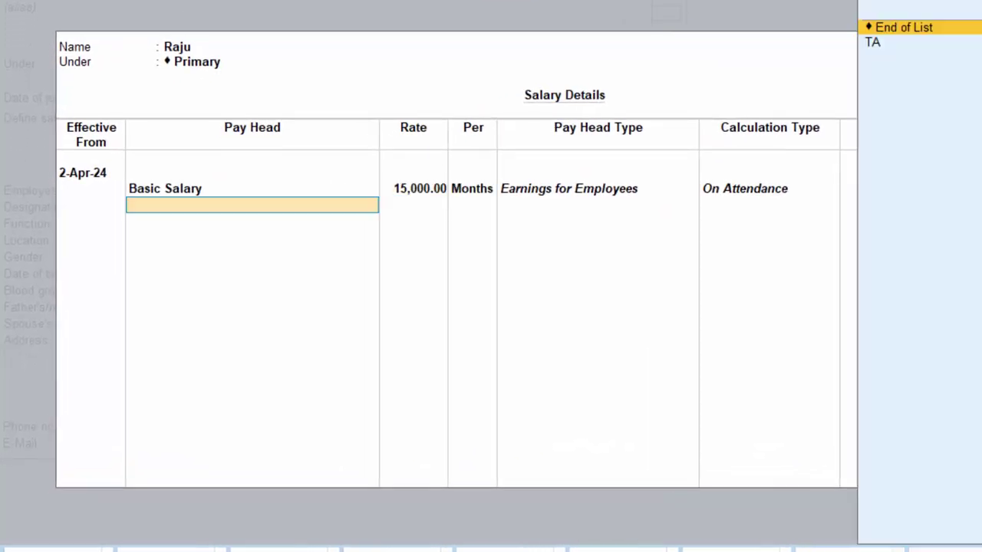
key(Down)
key(Return)
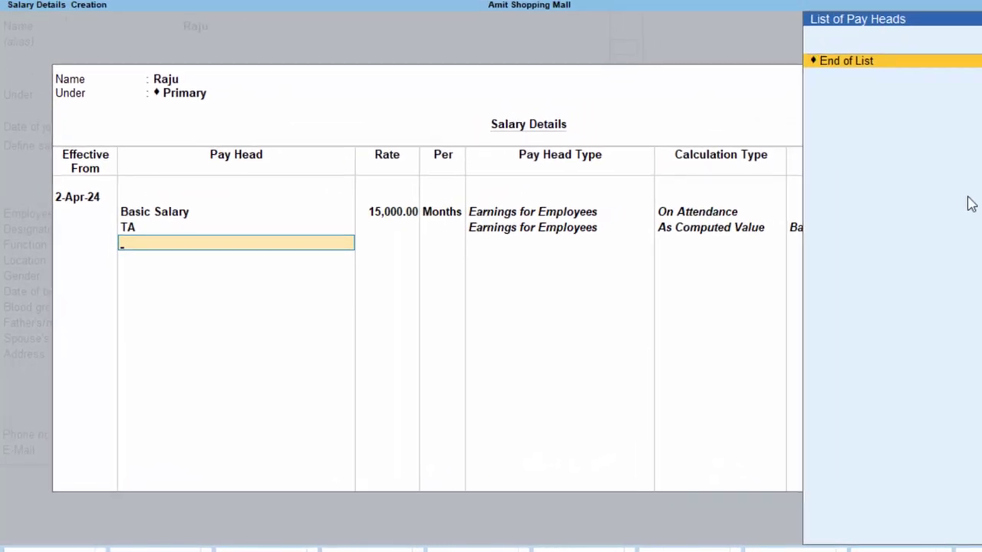
key(Return)
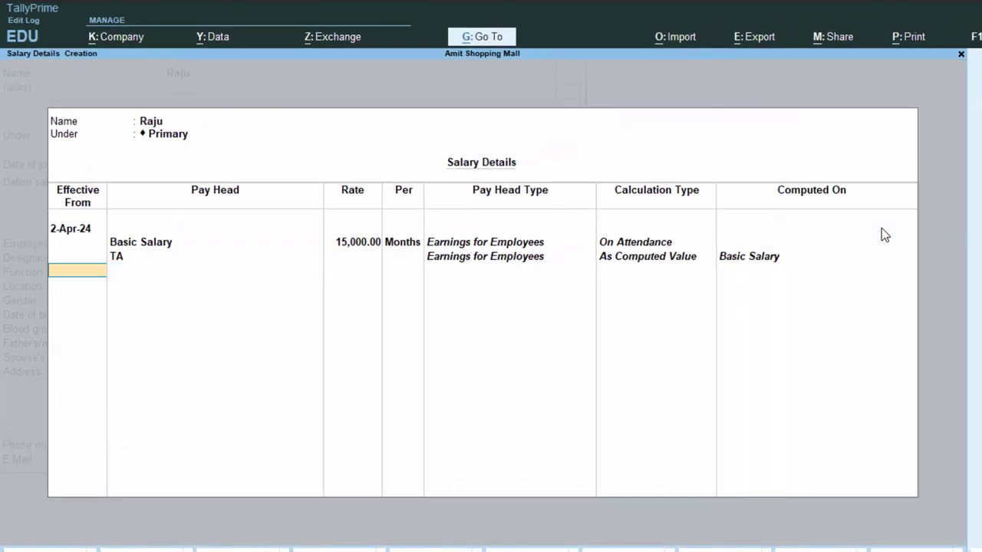
key(Return)
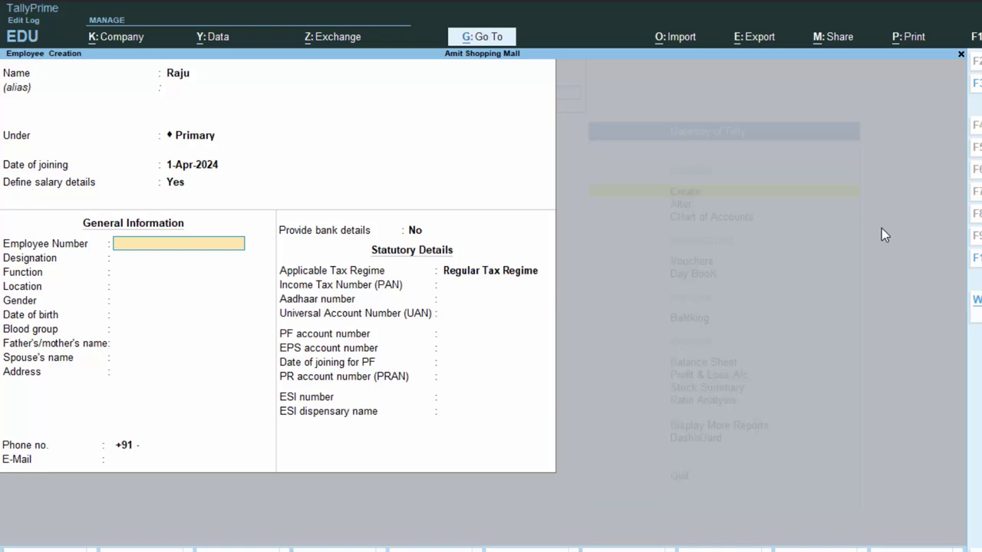
Step: Enter the employee number, save the first employee, and clear a stray letter from the next name
text(764767)
key(Return)
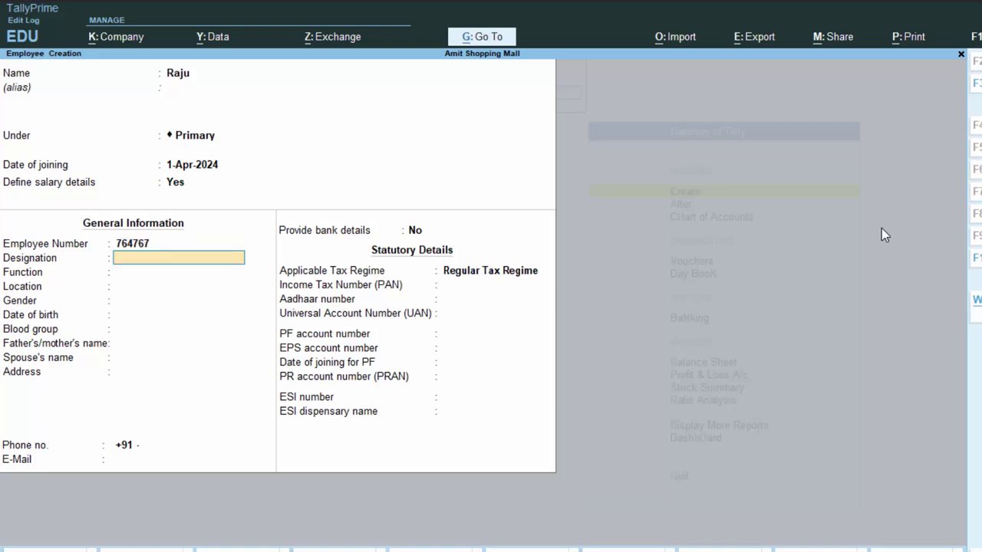
key(Return)
key(Return)
key(Return)
key(Return)
key(Return)
key(Return)
key(Return)
key(Return)
key(Return)
key(Return)
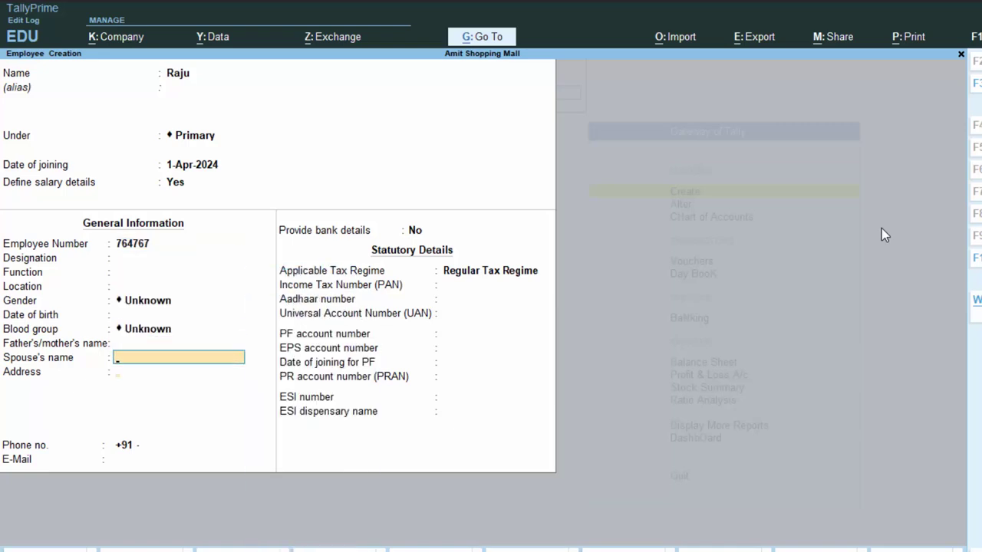
key(Return)
key(Return)
key(Return)
key(Return)
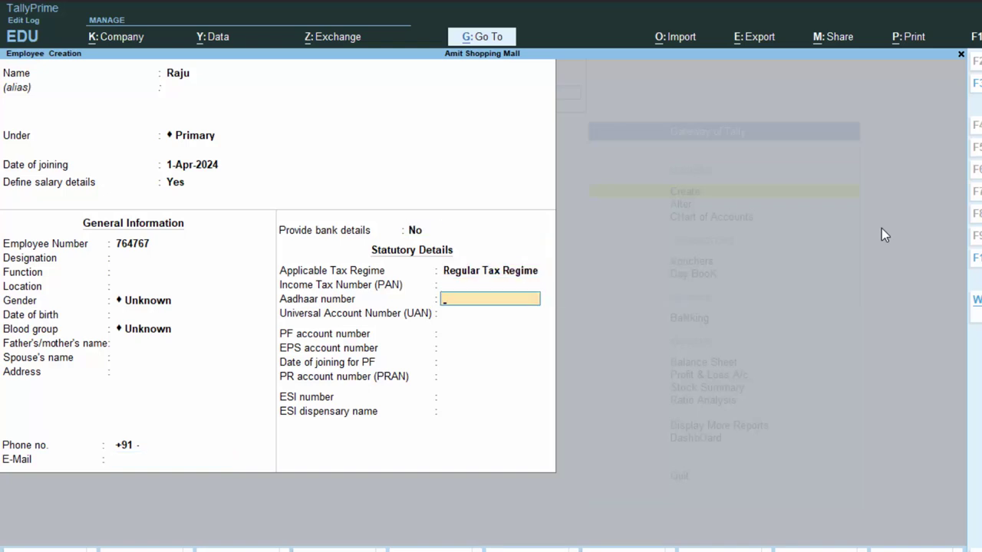
key(Return)
key(Return)
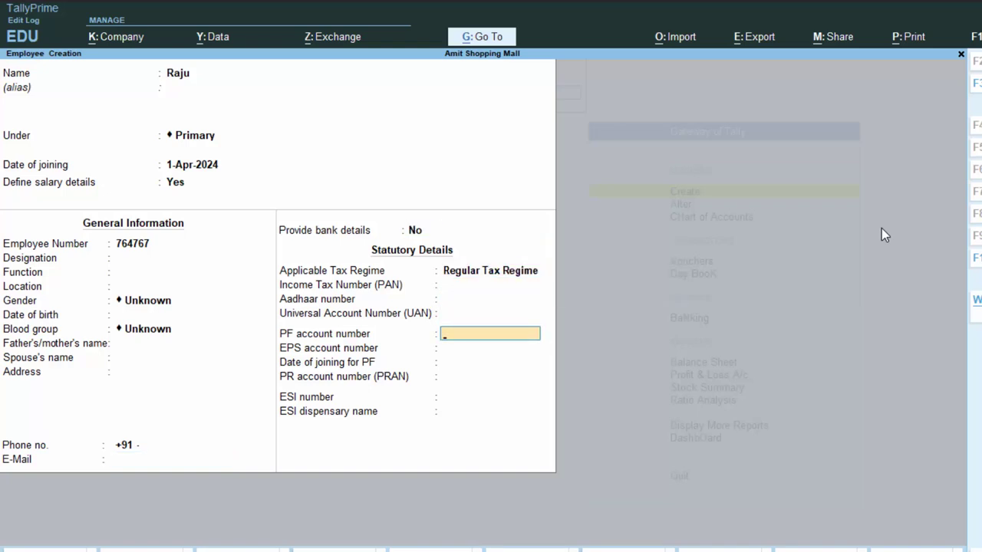
key(Return)
key(Return)
key(Return)
key(Return)
key(Return)
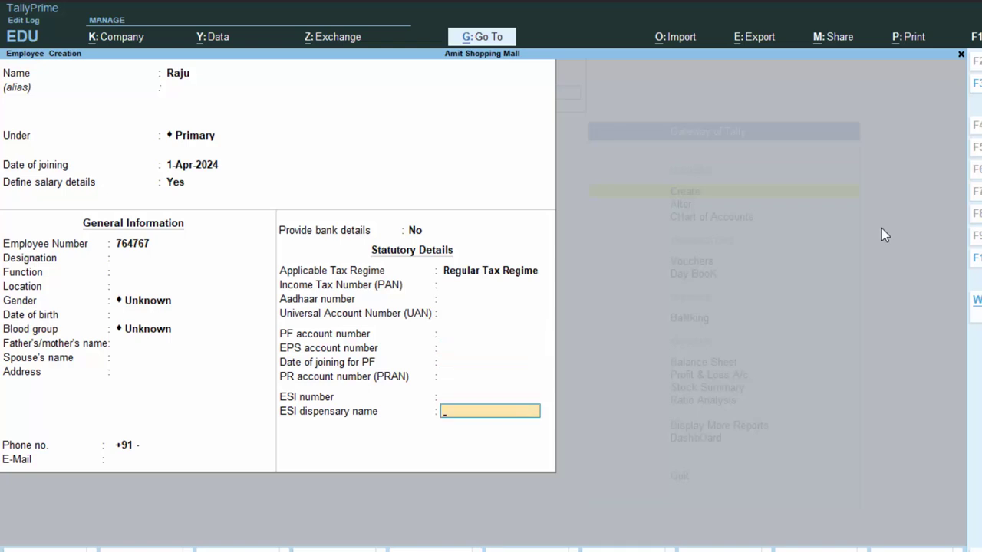
key(Return)
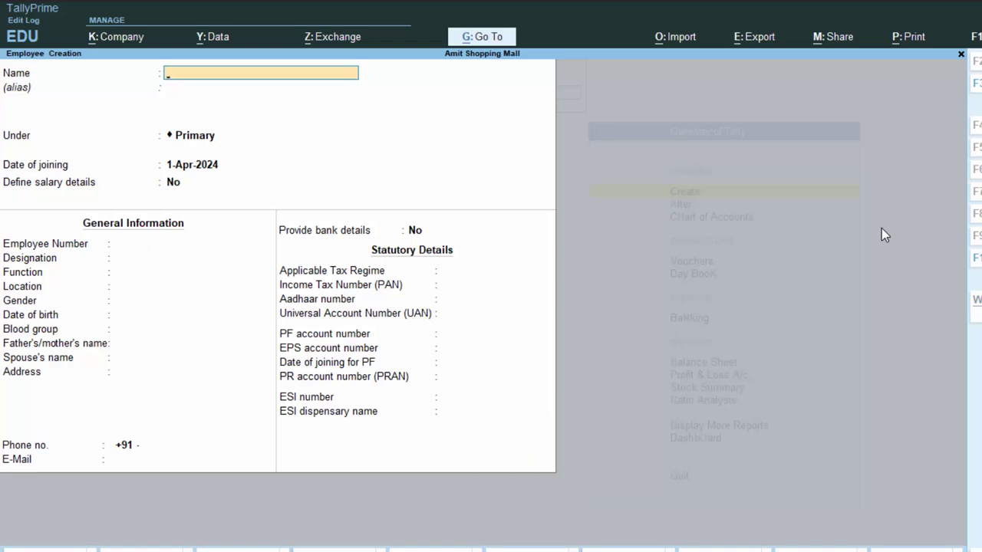
text(R)
key(BackSpace)
Step: Name the second employee and turn on Define salary details
text(Amo)
key(BackSpace)
text(it)
key(Return)
key(Return)
key(Return)
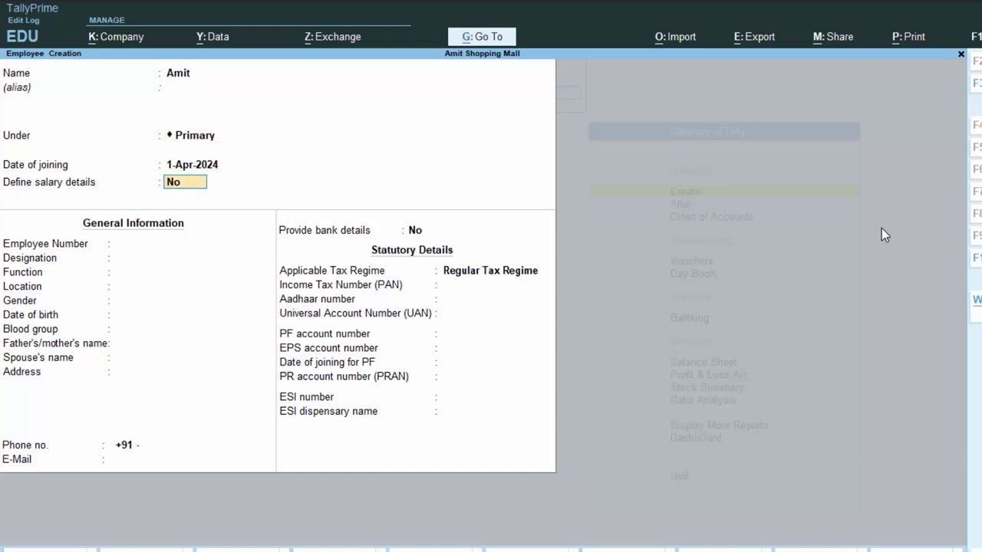
text(y)
key(Return)
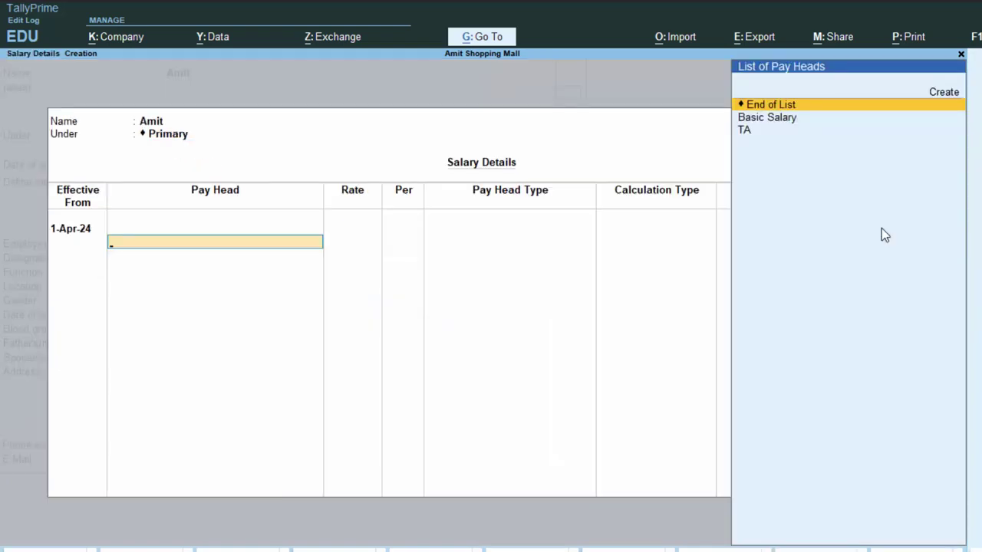
key(Down)
Step: Give the second employee Basic Salary 12,000 per month plus TA
key(Return)
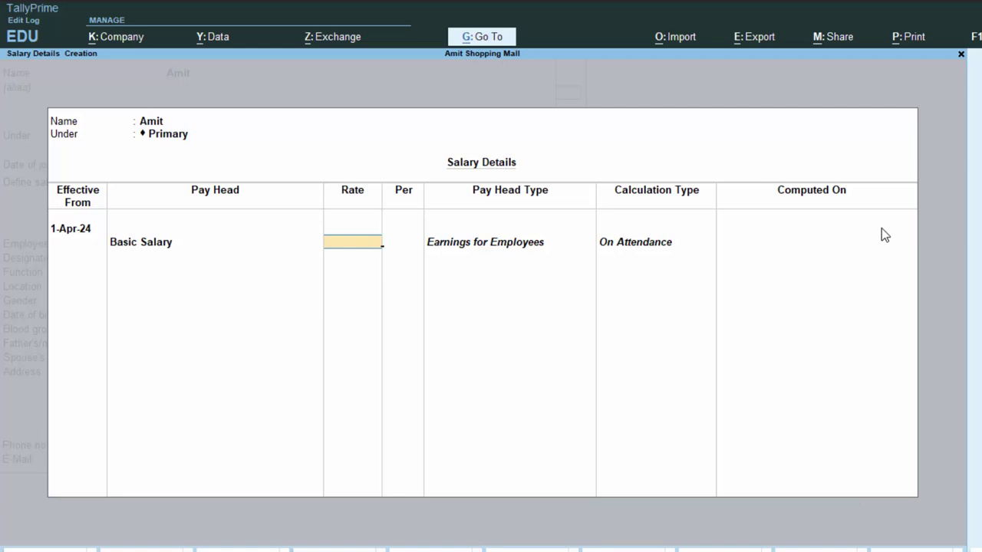
text(3)
key(BackSpace)
text(12,0)
text(000)
key(Return)
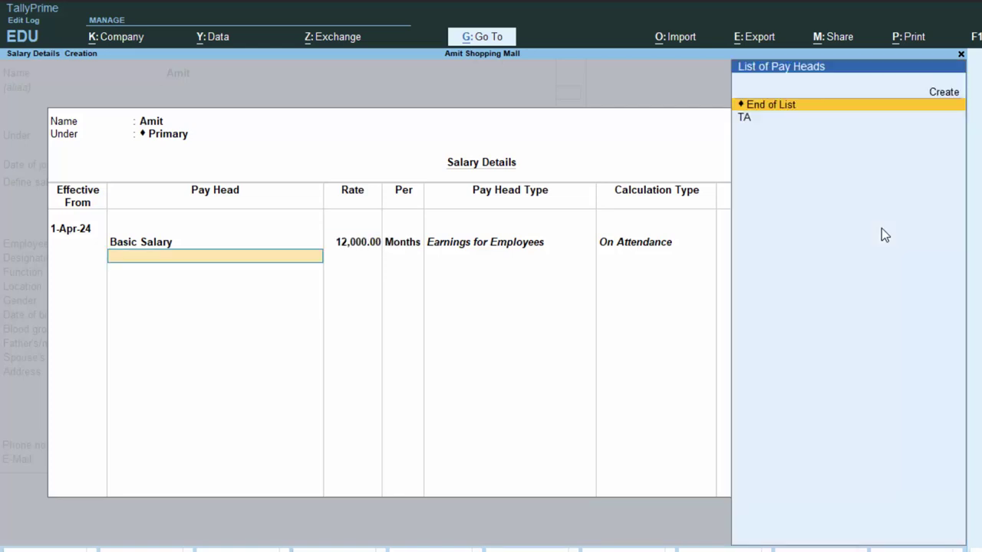
key(Down)
key(Return)
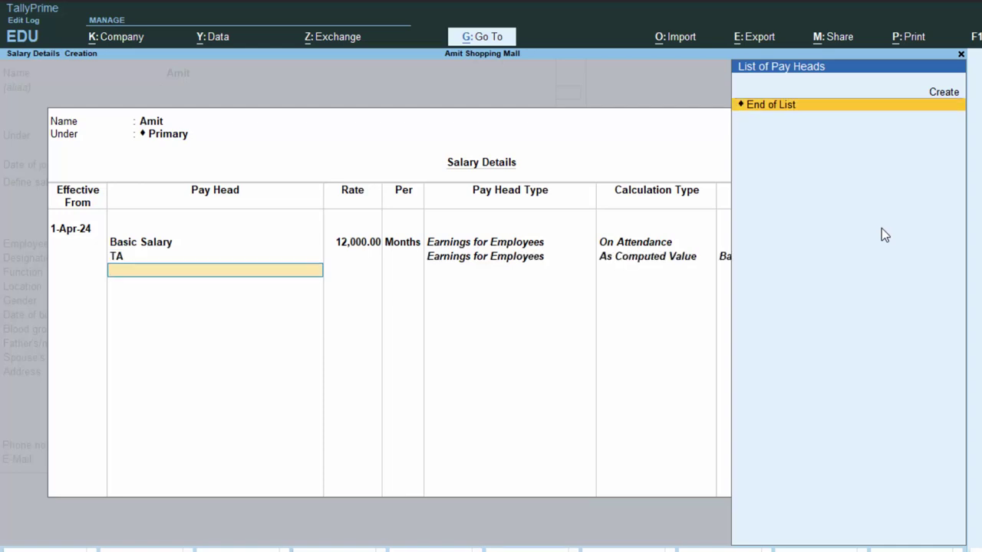
Step: Enter the second employee's employee number and save the record
key(Return)
key(Return)
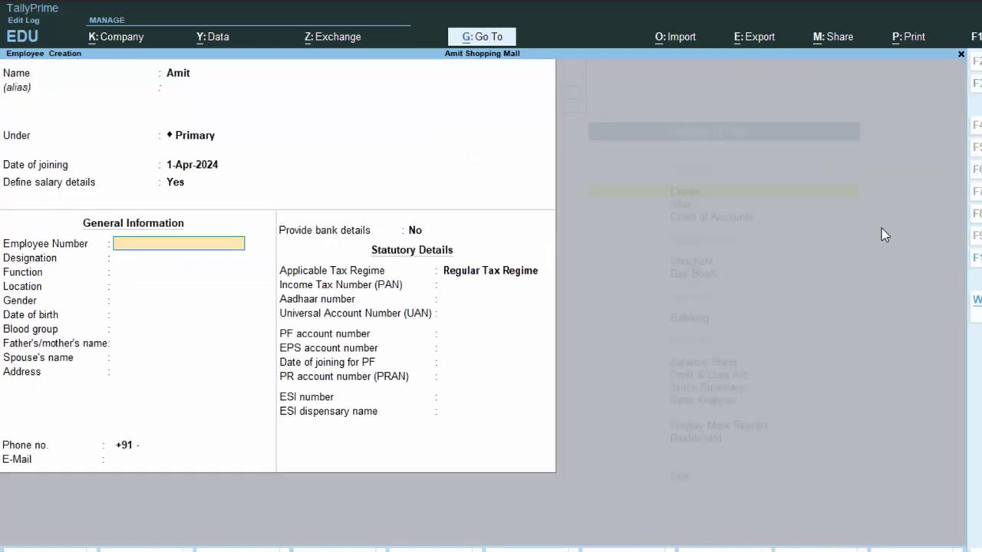
text(4764764)
key(Return)
key(Return)
key(Return)
key(Return)
key(Return)
key(Return)
key(Return)
key(Return)
key(Return)
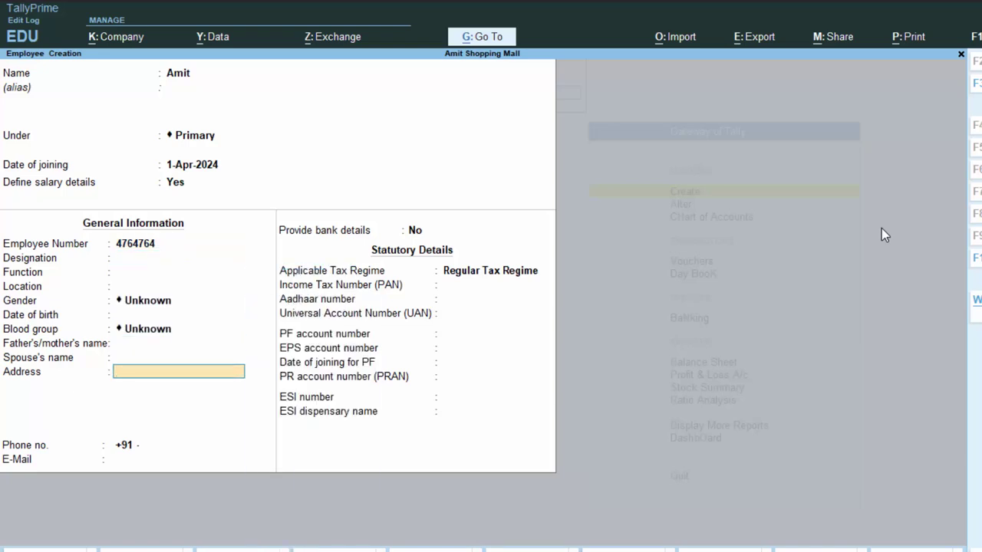
key(Return)
key(Return)
key(Return)
key(Return)
key(Return)
key(Return)
key(Return)
key(Return)
key(Return)
key(Return)
key(Return)
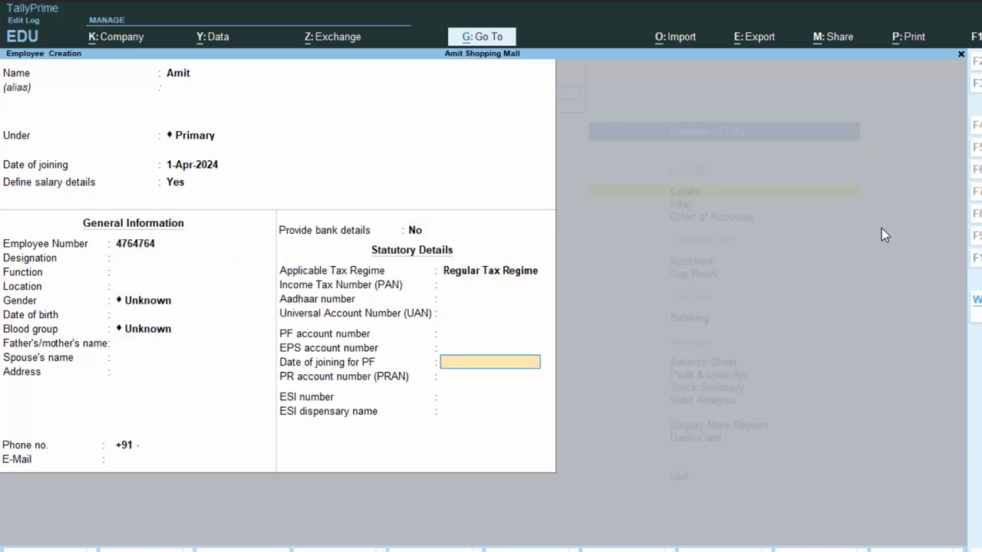
key(Return)
key(Return)
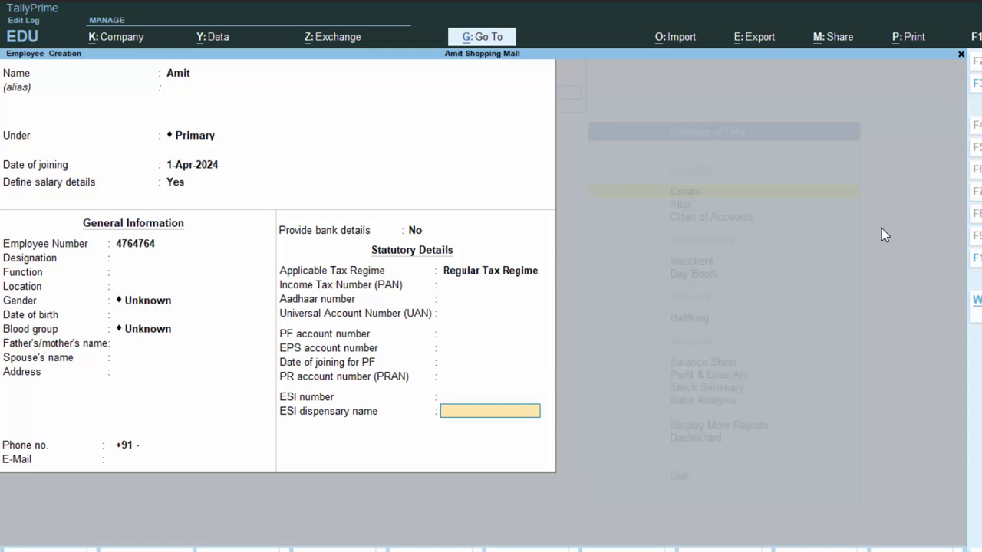
key(Return)
key(Return)
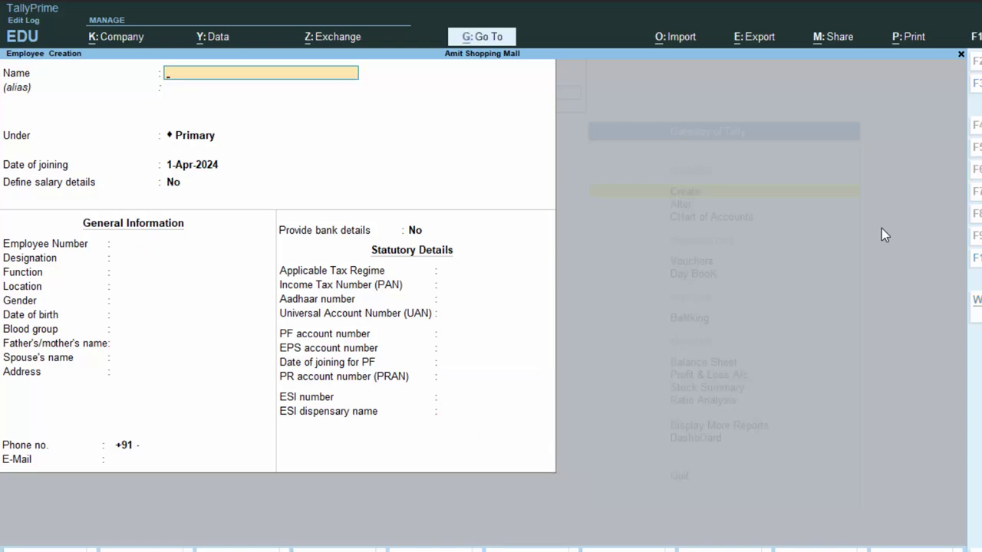
Step: Name the third employee and turn on Define salary details
text(Sumit)
key(Return)
key(Return)
key(Return)
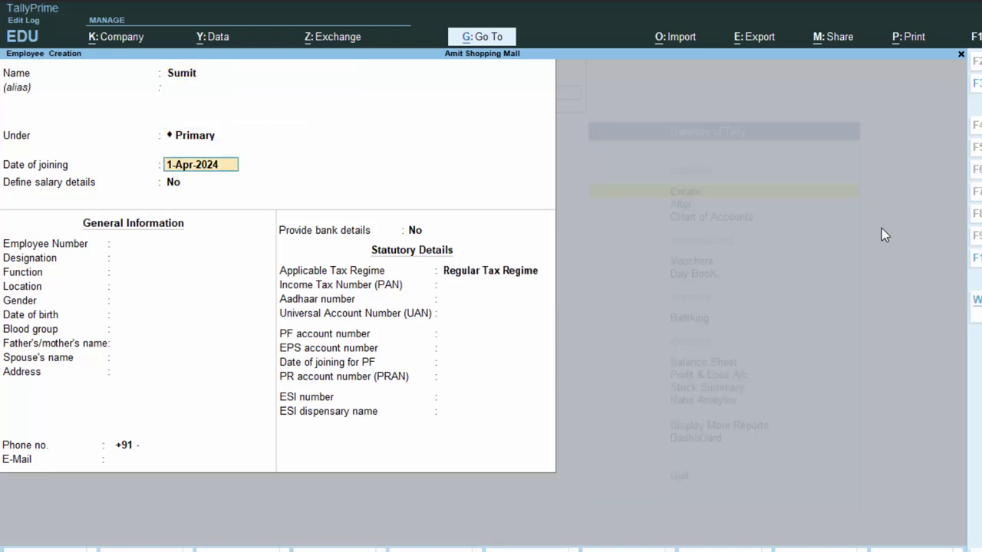
key(Return)
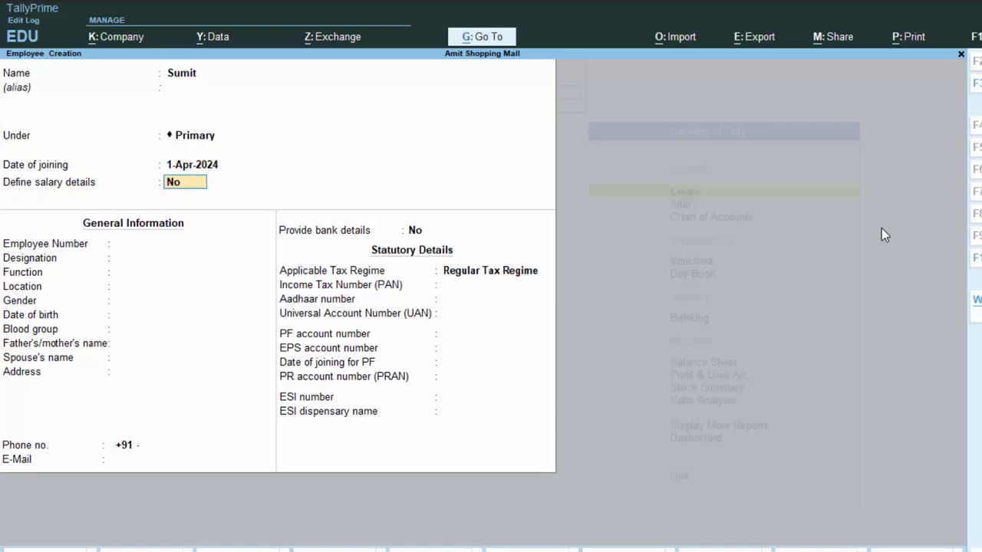
text(y)
key(Return)
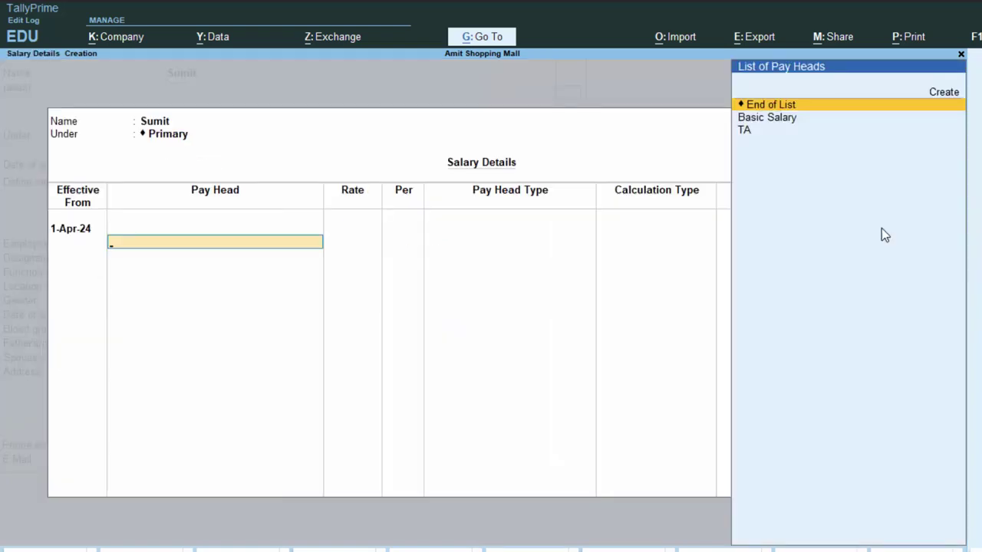
key(Down)
key(Return)
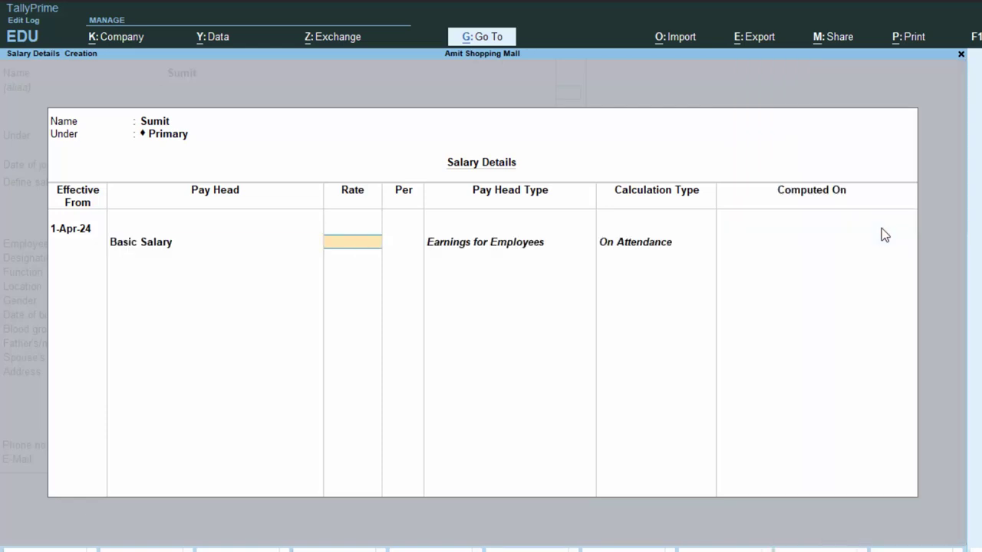
Step: Give the third employee Basic Salary 17,000 per month plus TA
text(3)
key(BackSpace)
text(179)
text(00)
key(BackSpace)
key(BackSpace)
key(BackSpace)
text(.)
text(000)
key(Return)
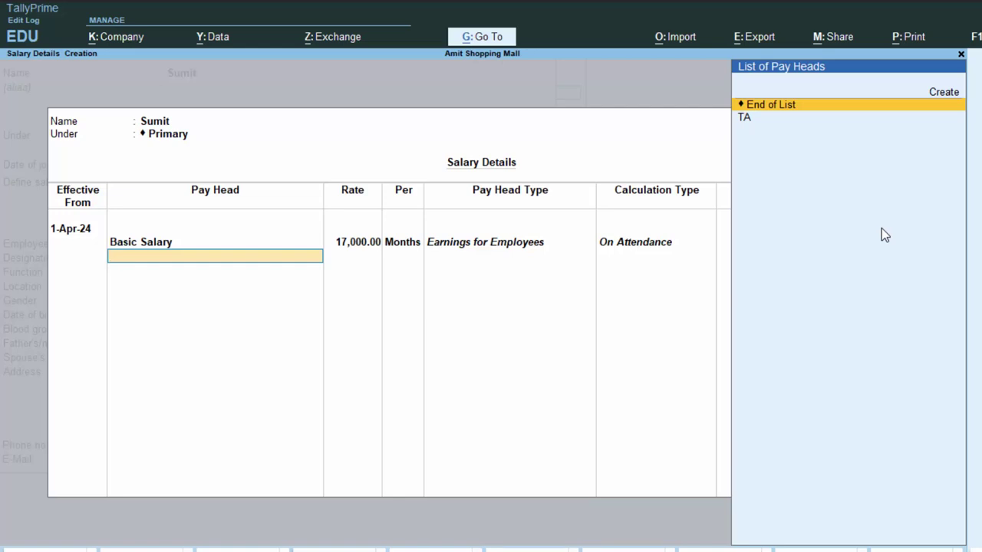
key(Down)
key(Return)
key(Return)
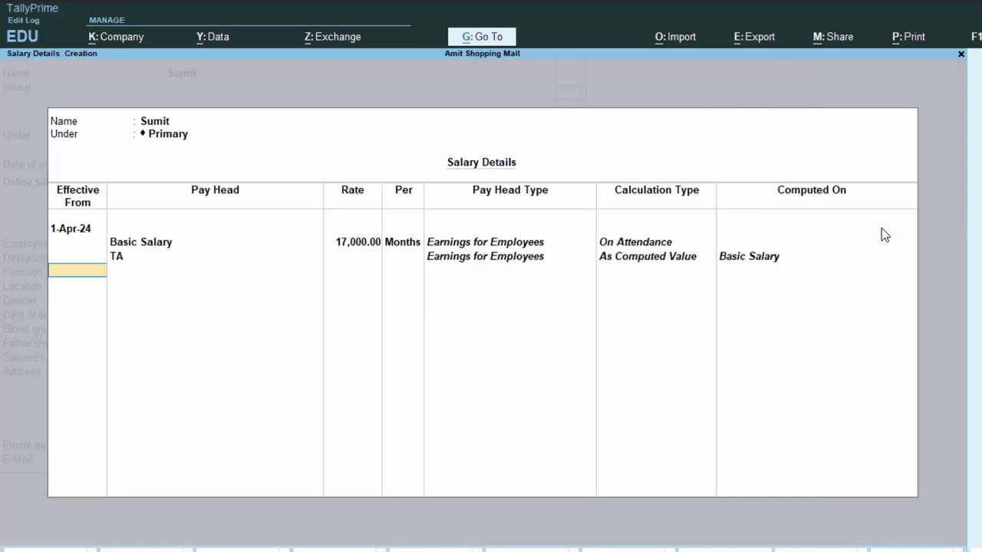
Step: Enter the employee number, save the third employee, and quit Employee Creation
key(Return)
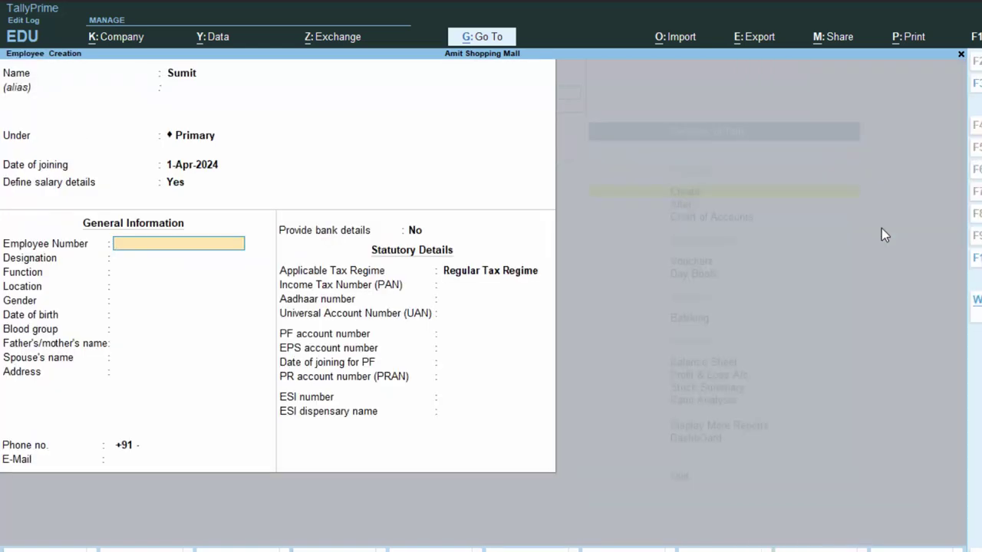
text(6575)
key(Return)
key(Return)
key(Return)
key(Return)
key(Return)
key(Return)
key(Return)
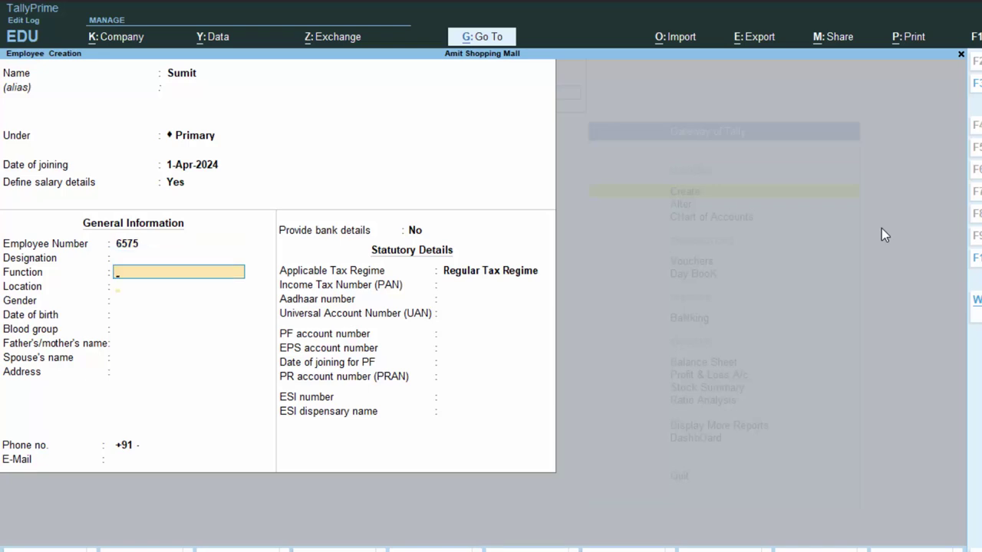
key(Return)
key(Return)
key(Return)
key(Return)
key(Return)
key(Return)
key(Return)
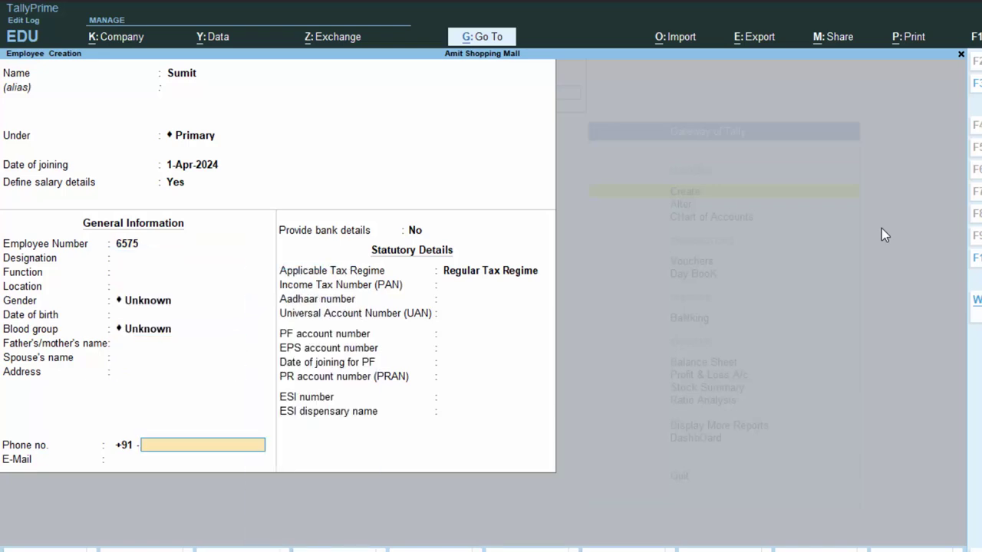
key(Return)
key(Return)
key(Return)
key(Return)
key(Return)
key(Return)
key(Return)
key(Return)
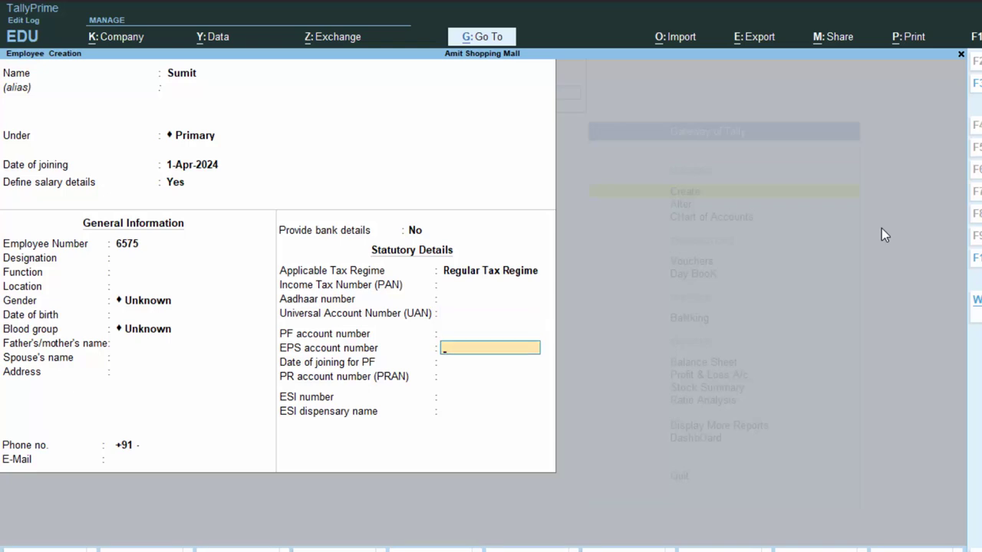
key(Return)
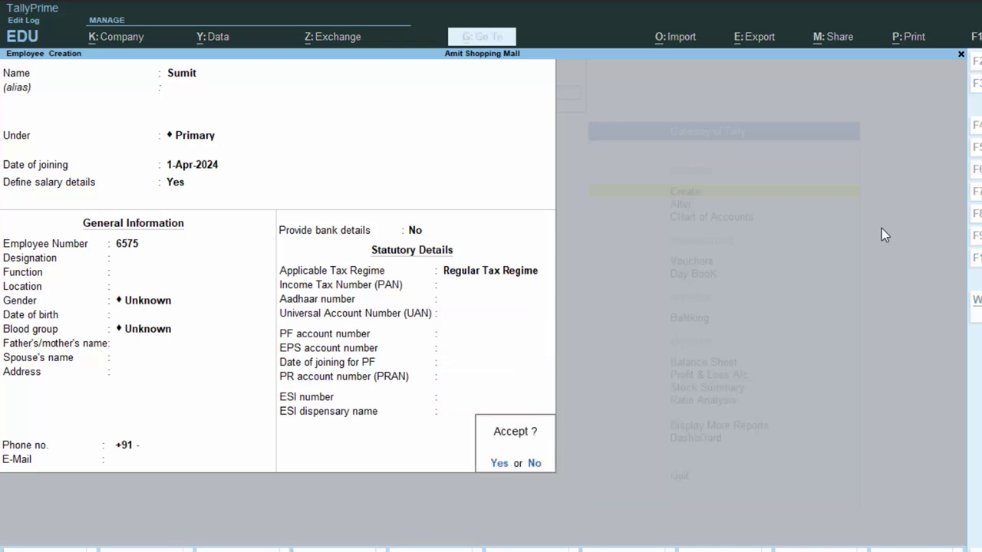
key(Return)
key(Escape)
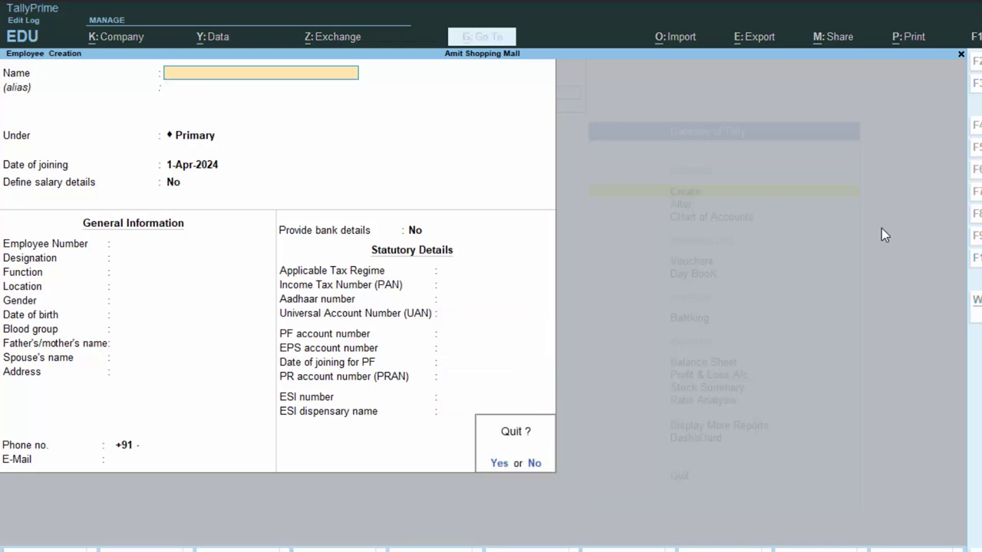
key(Return)
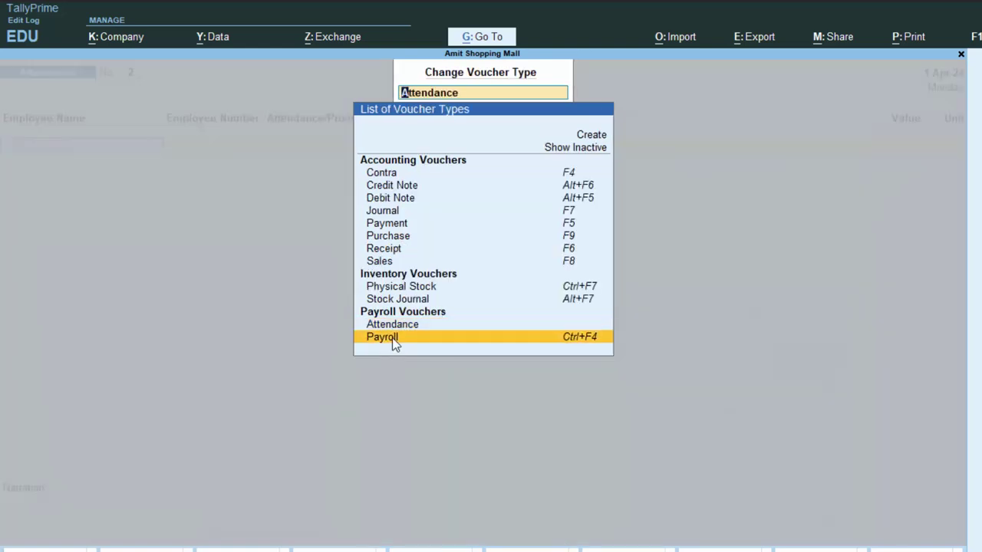
Step: Switch to a Payroll voucher paid from Cash
click(392, 338)
key(Return)
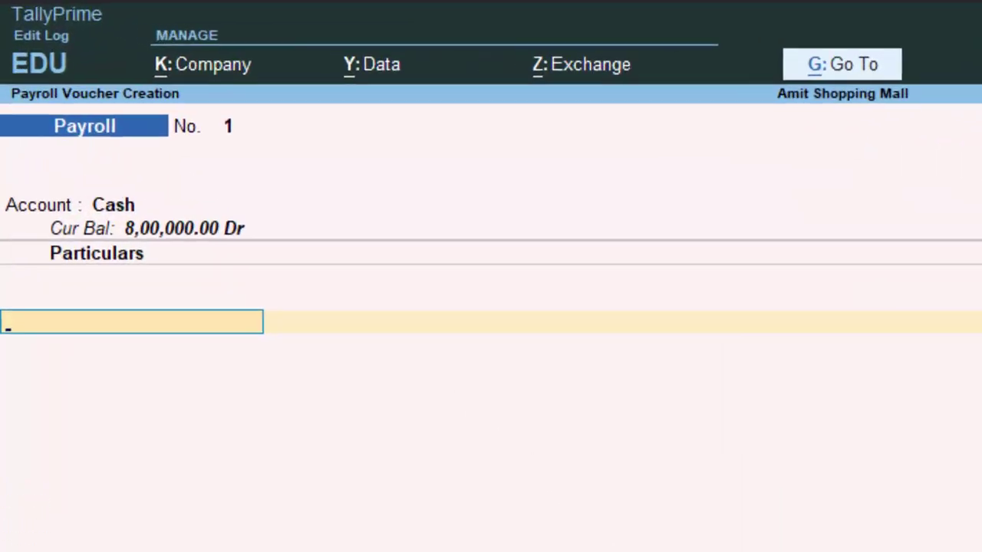
key(Return)
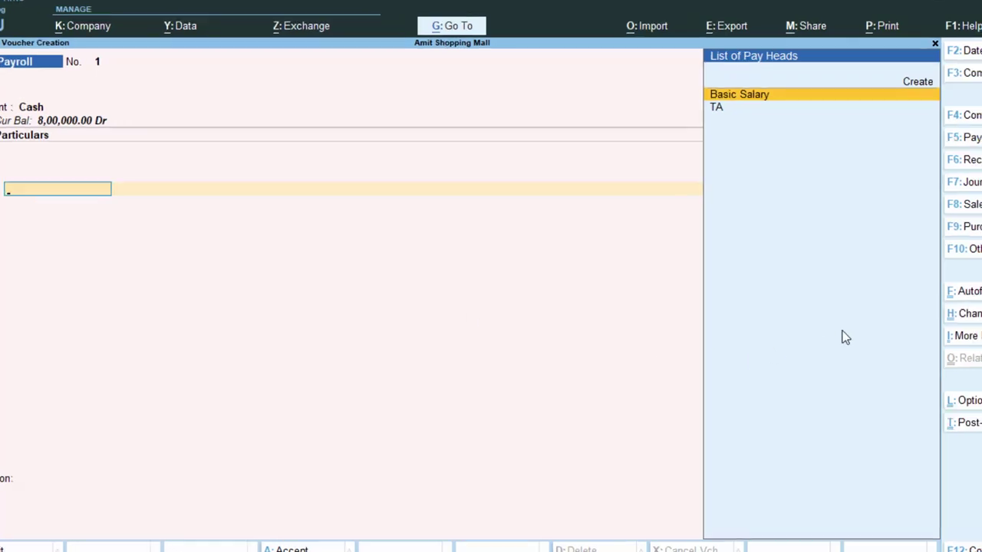
Step: Autofill Salary for All Items employees from 1-5-2024 to 31-5-2024, using the Cash ledger
click(968, 295)
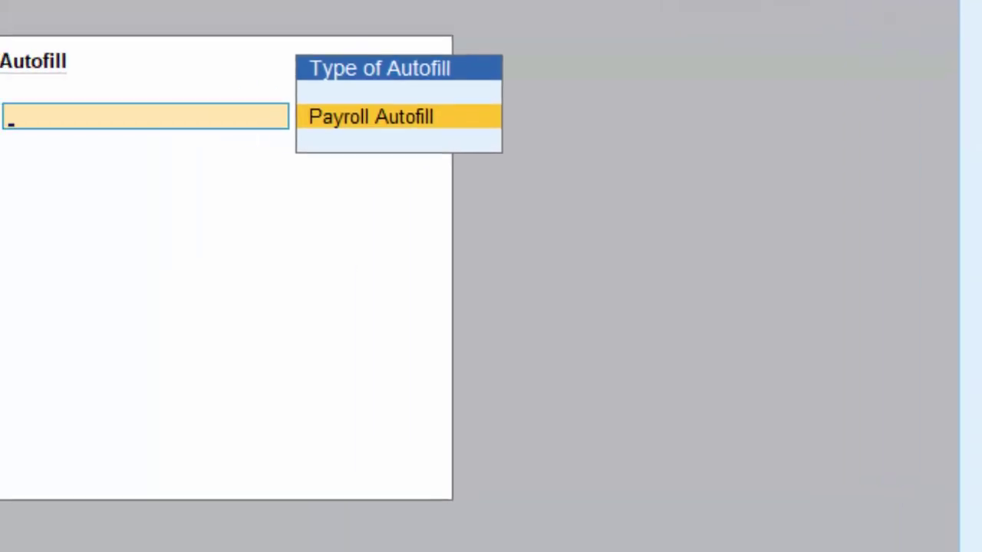
key(Return)
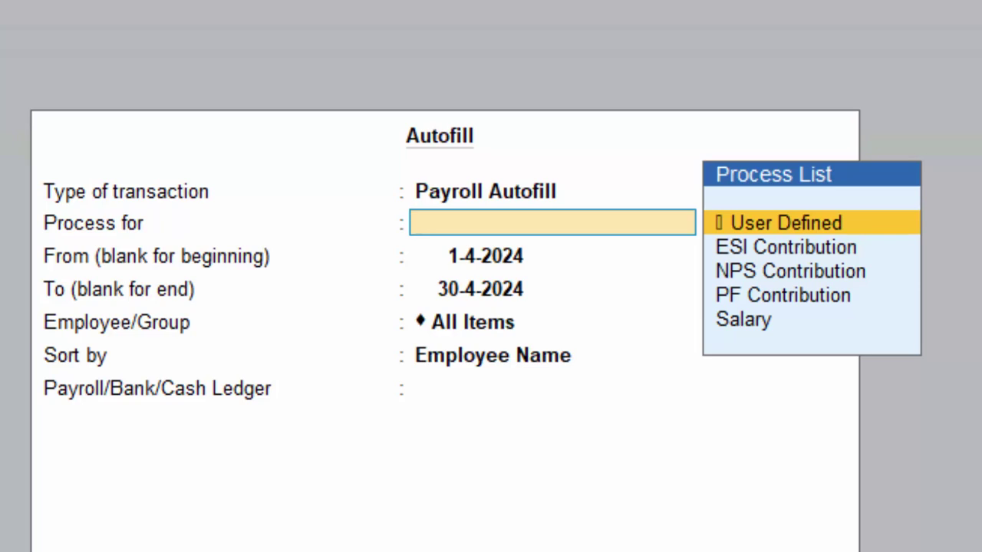
key(Down)
key(Down)
key(Down)
key(Down)
key(Return)
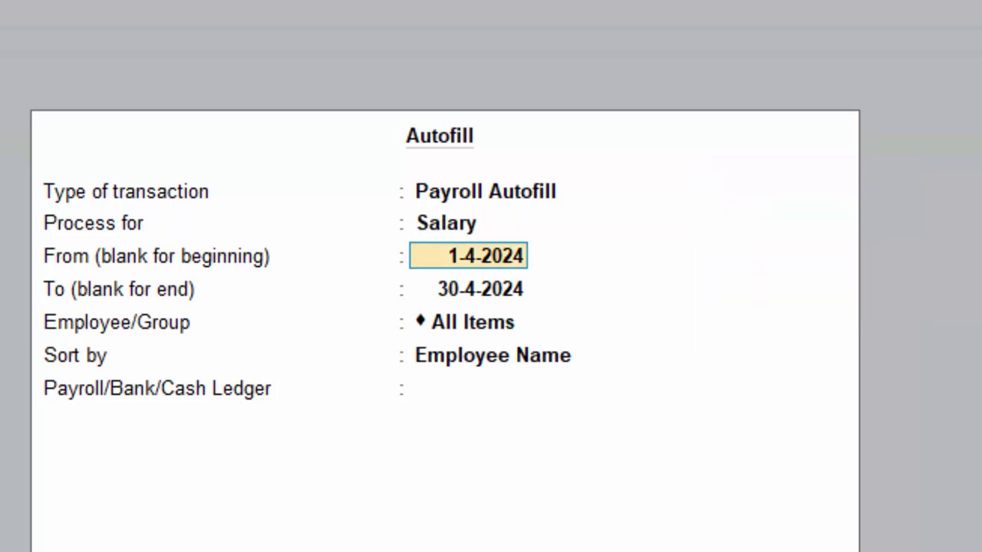
key(Return)
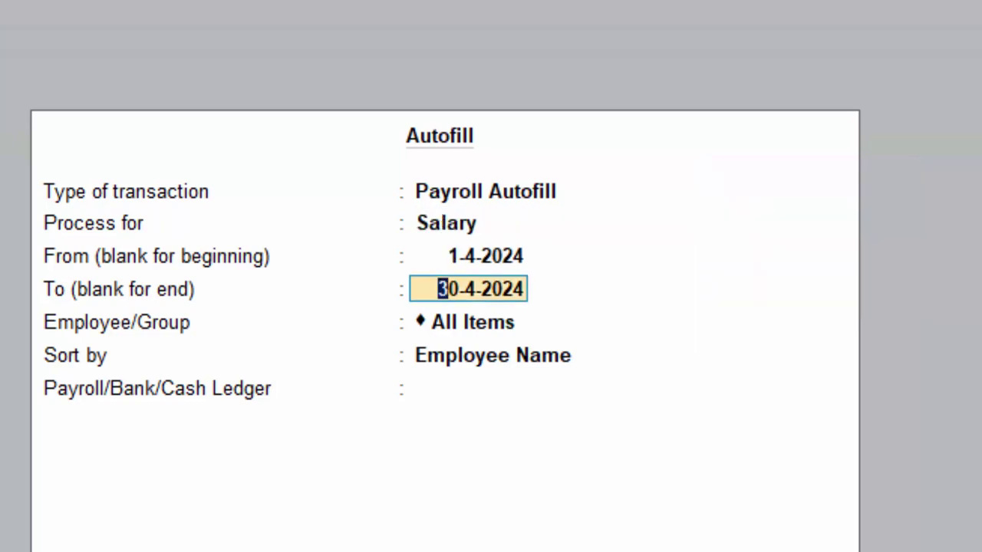
text(1-5-24)
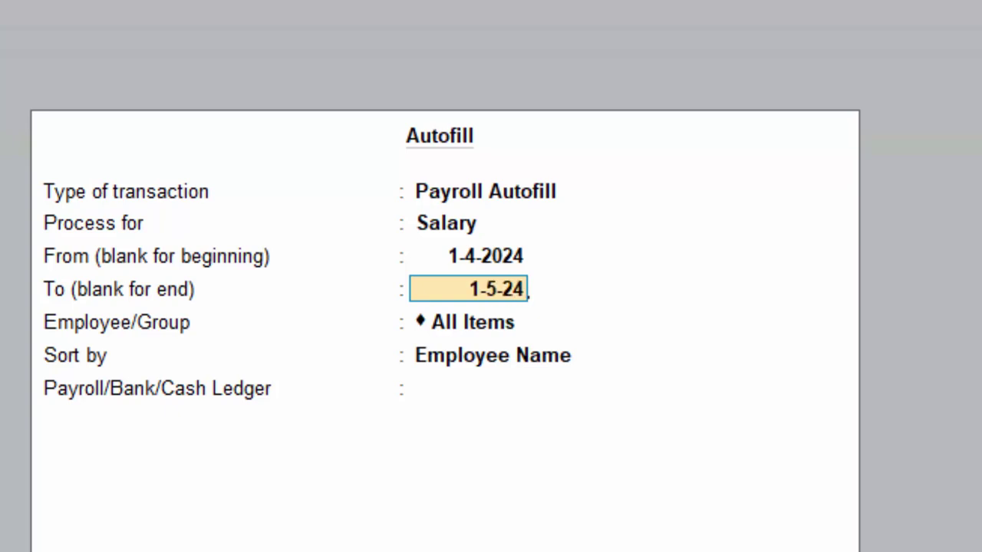
key(Return)
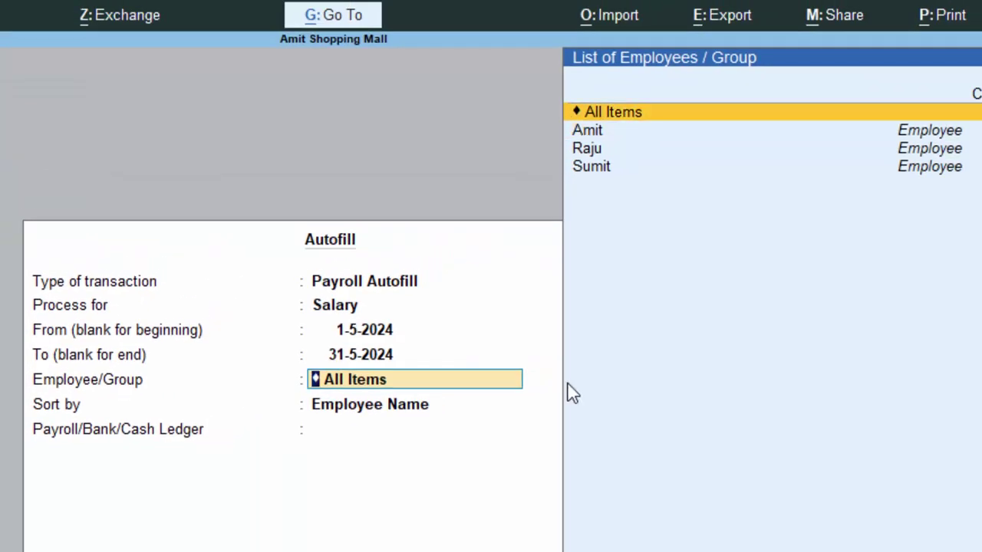
key(Return)
key(Return)
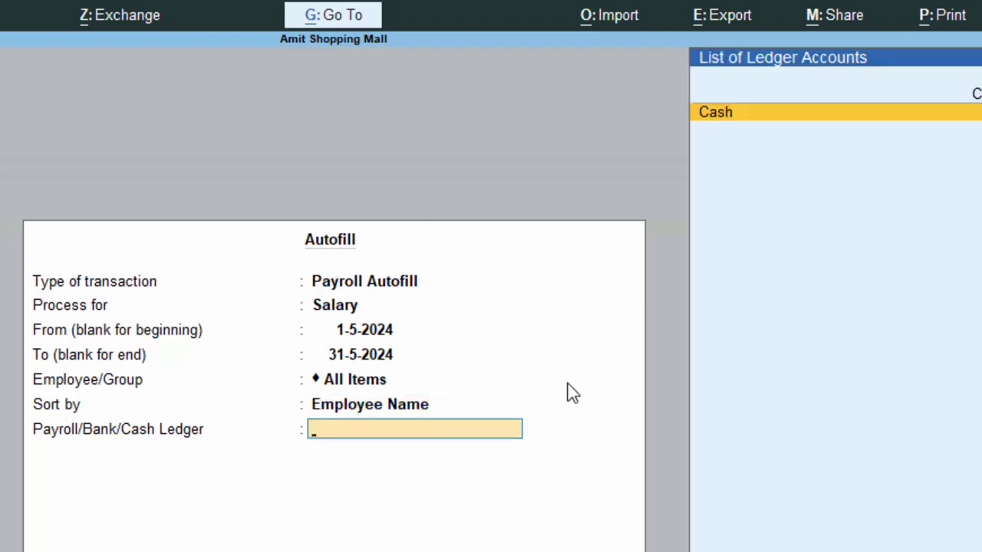
key(Return)
key(Return)
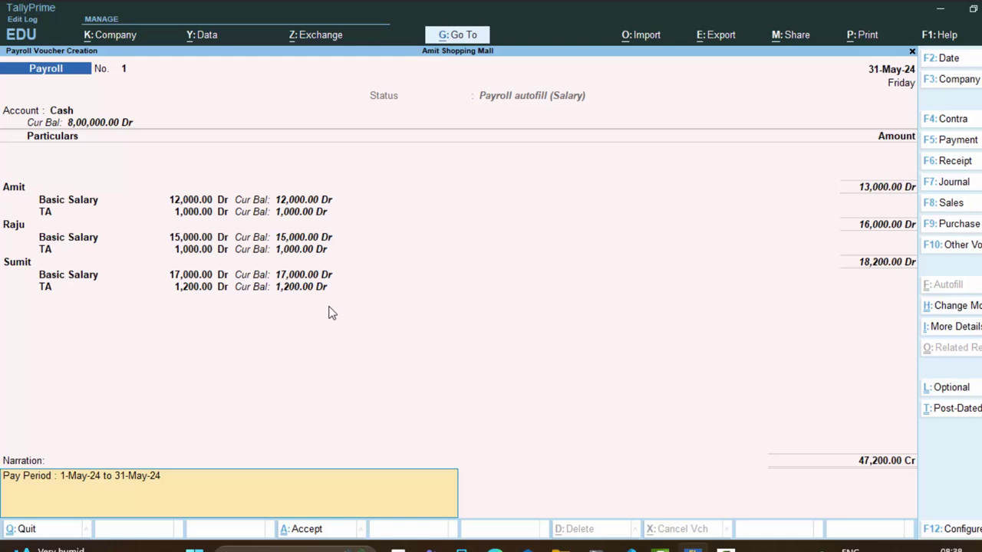
Step: Save the 47,200 May payroll voucher and exit to Gateway of Tally
key(Return)
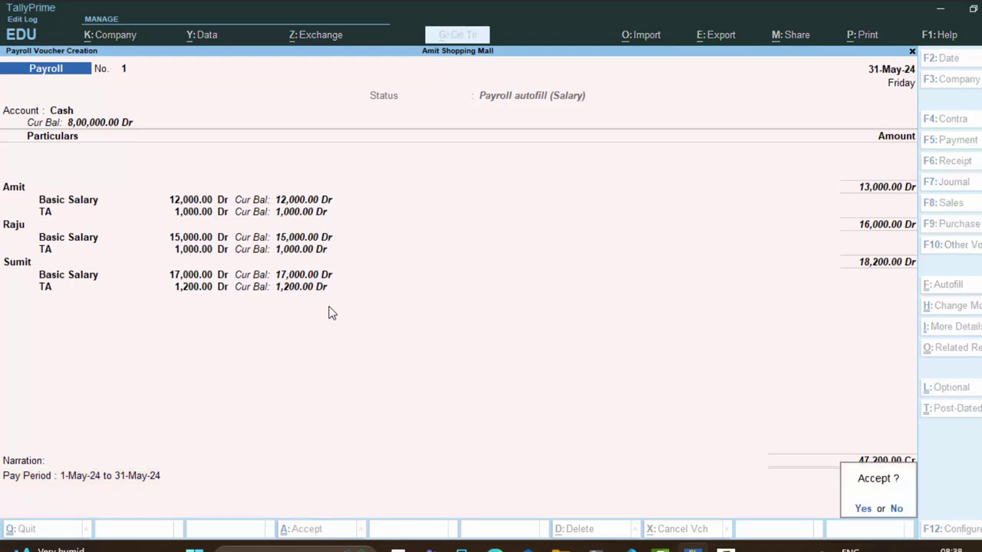
key(Return)
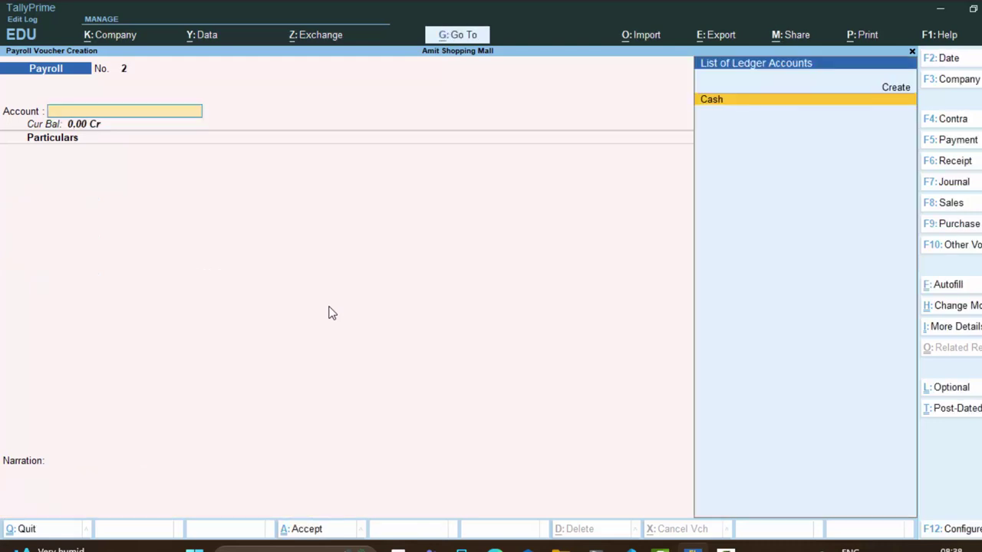
key(Escape)
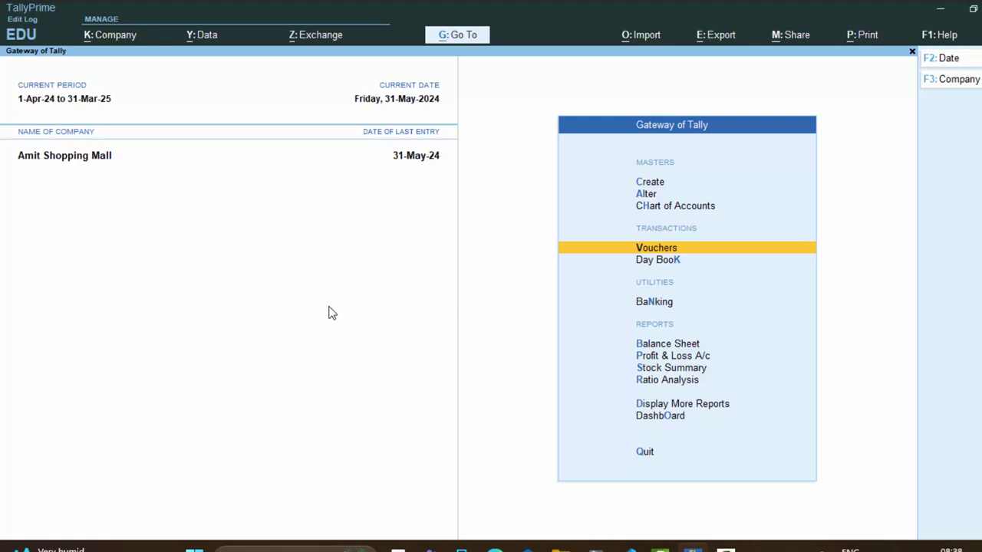
Step: Open the first employee's individual pay slip from Payroll Reports > Pay Slip for all employees
key(d)
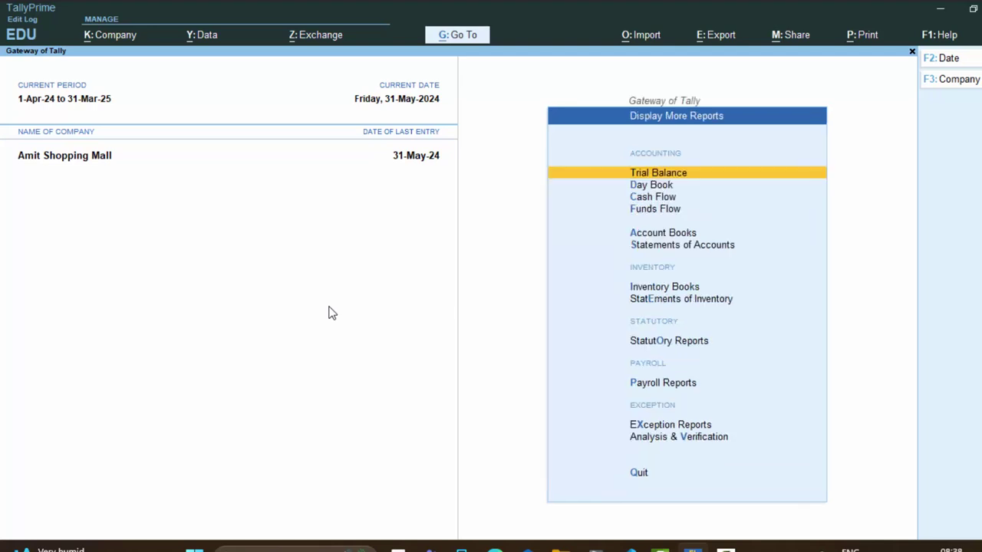
key(p)
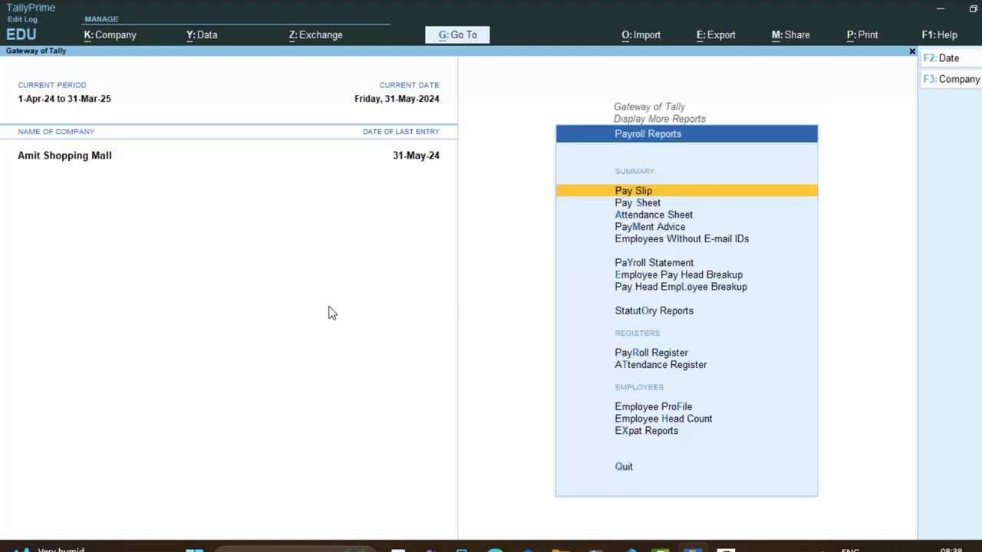
key(Return)
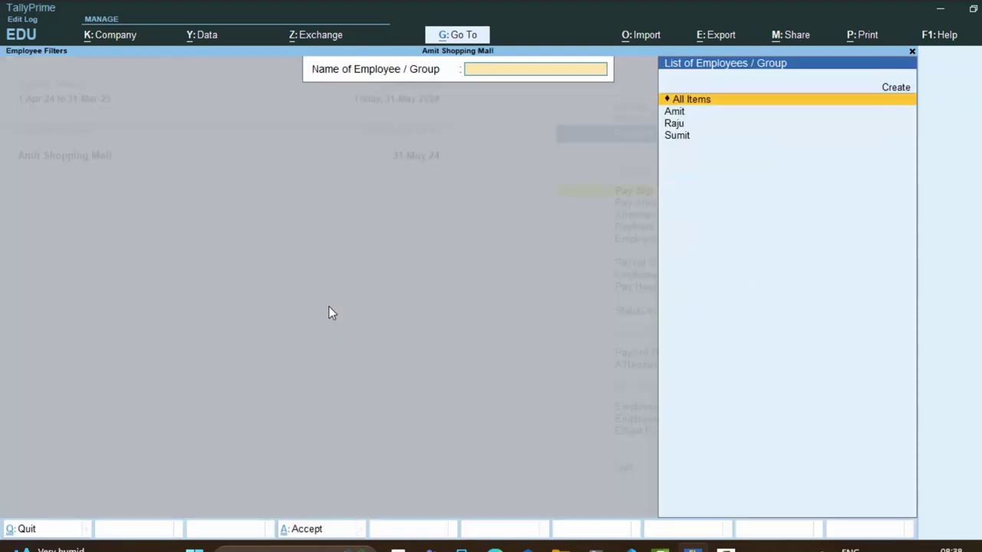
key(Return)
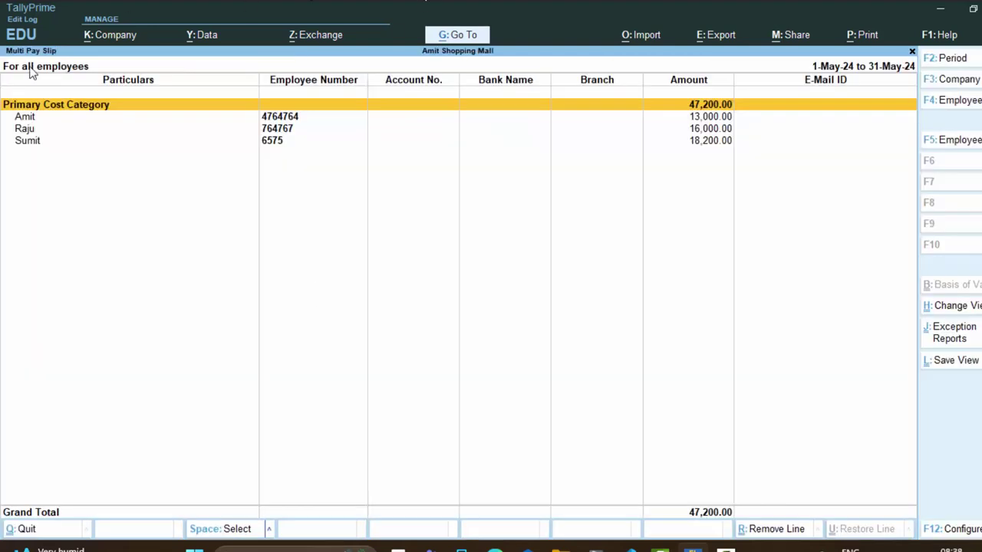
click(293, 118)
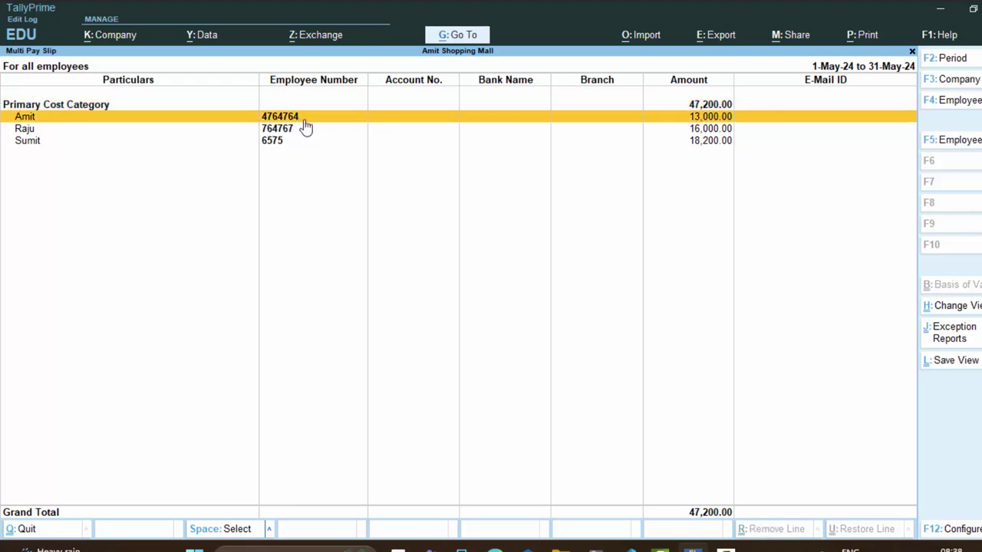
key(Return)
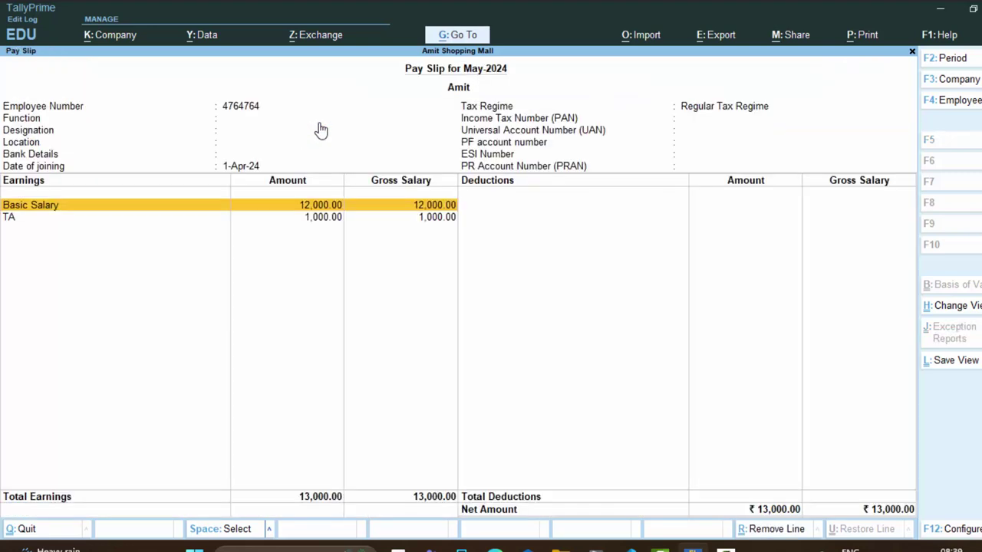
Step: Print-preview the current pay slip and zoom in to show the 13,000.00 net amount
key(alt+p)
key(Return)
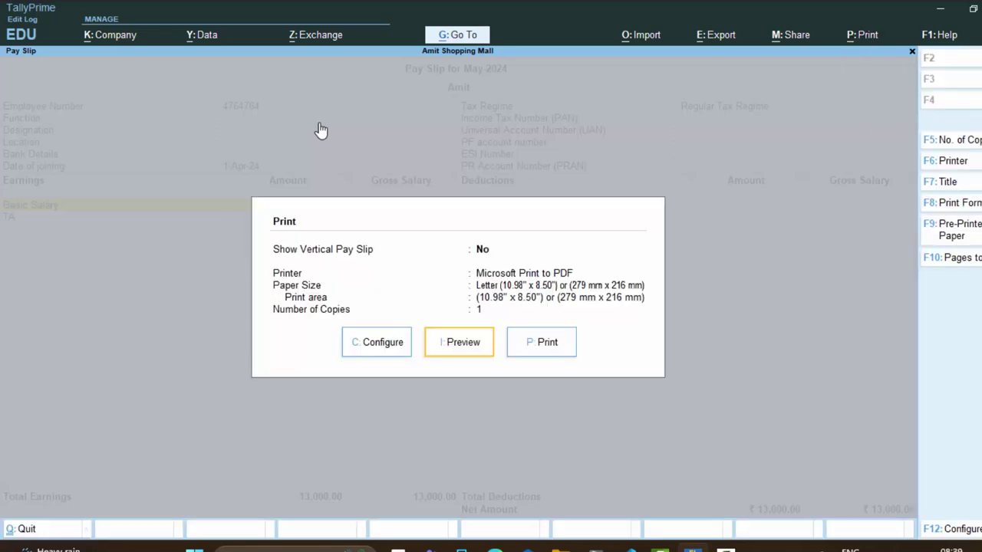
key(Return)
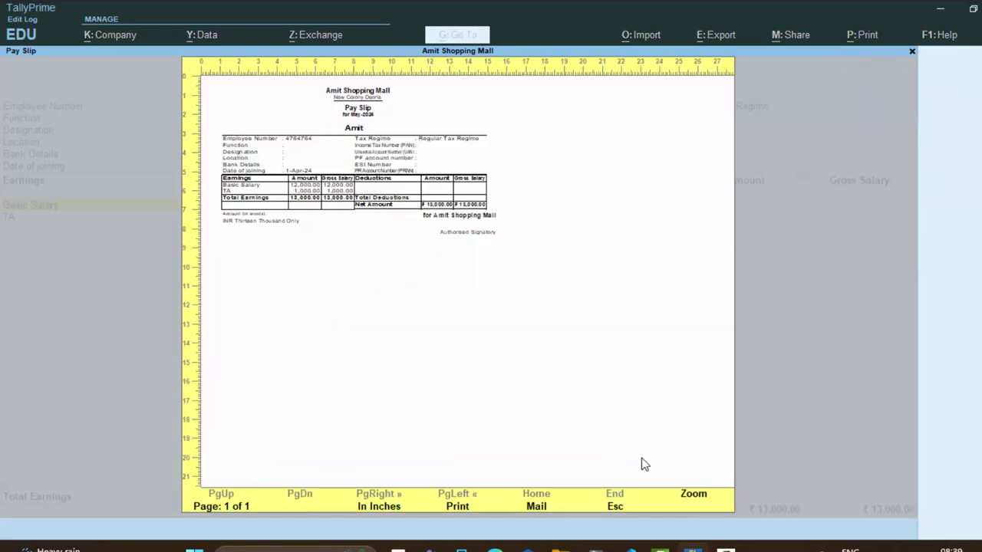
click(693, 495)
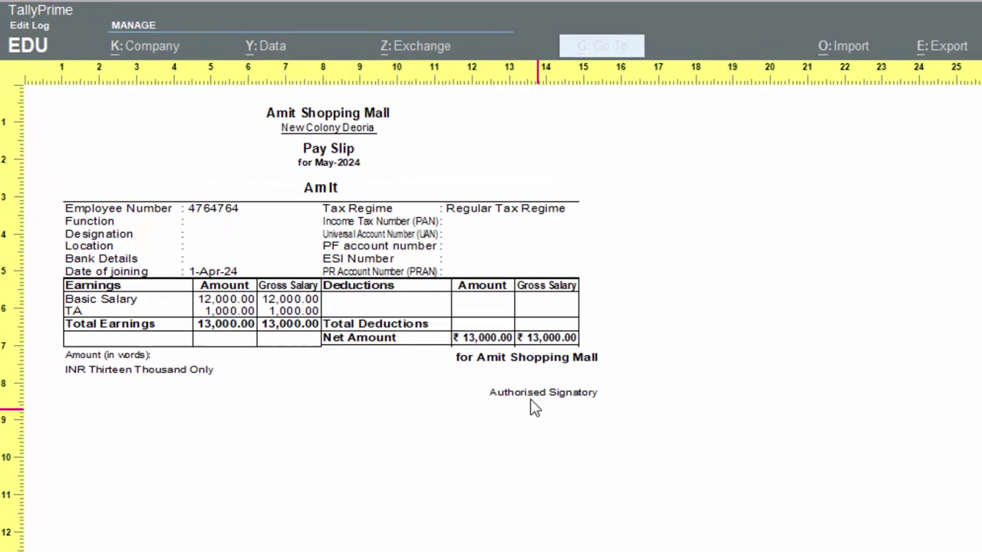